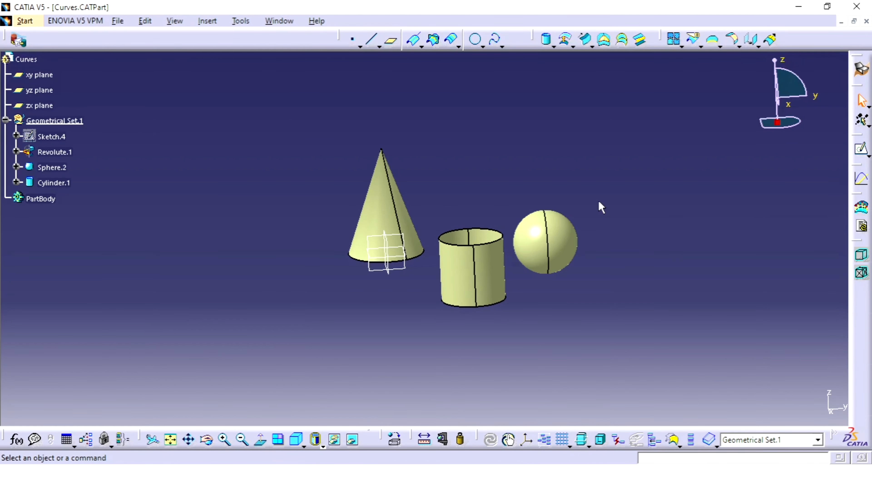
middle_drag(599, 203, 478, 176)
click(339, 185)
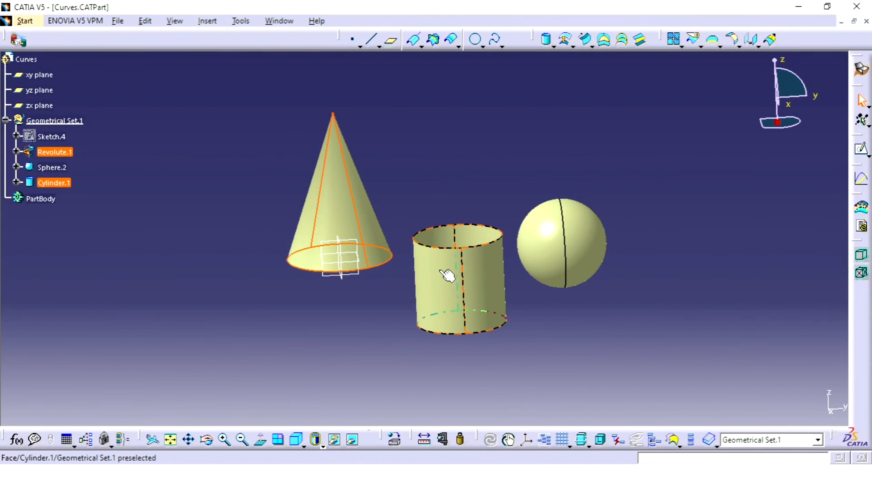
click(457, 284)
click(582, 303)
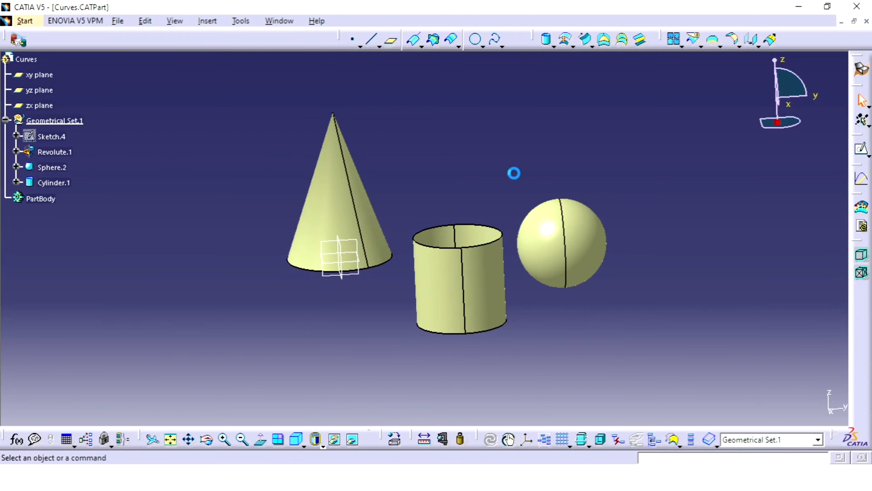
mouse_move(437, 152)
middle_down()
mouse_move(450, 142)
mouse_move(428, 148)
middle_up()
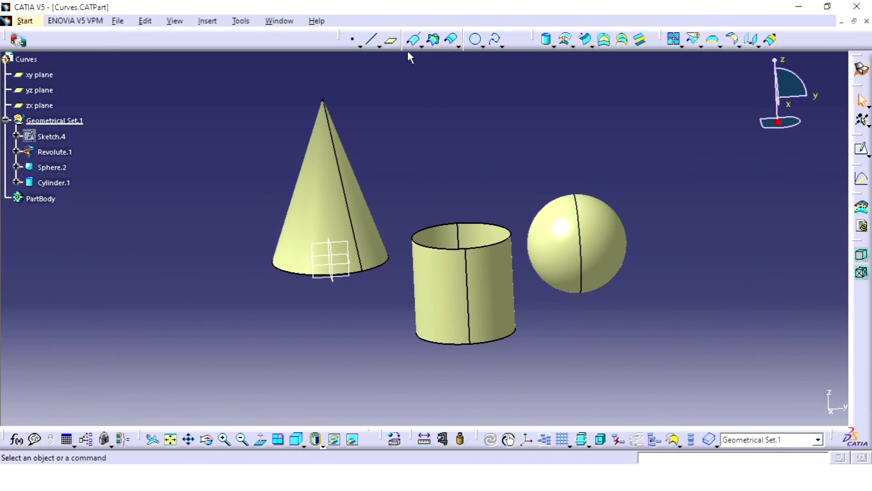
click(422, 44)
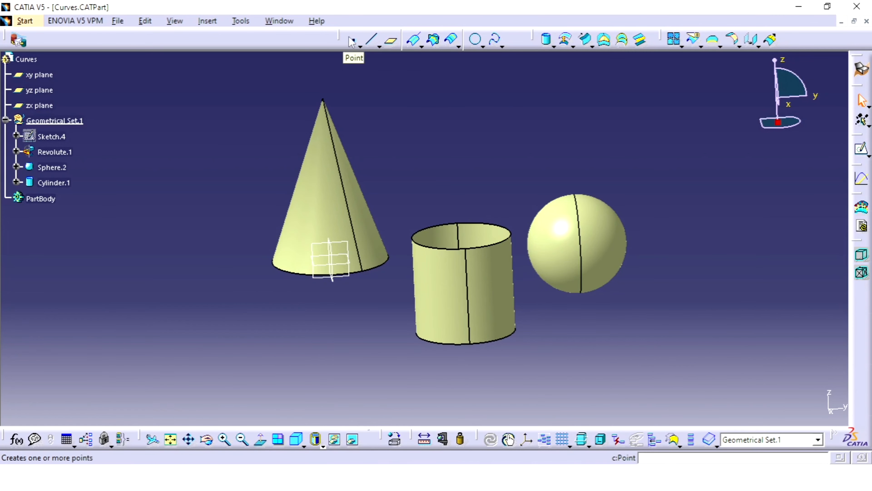
drag(340, 39, 375, 84)
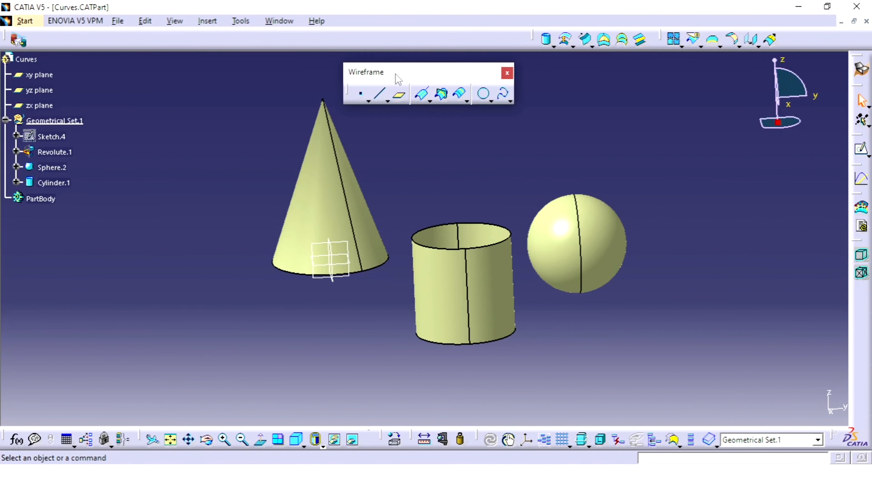
drag(392, 52, 391, 36)
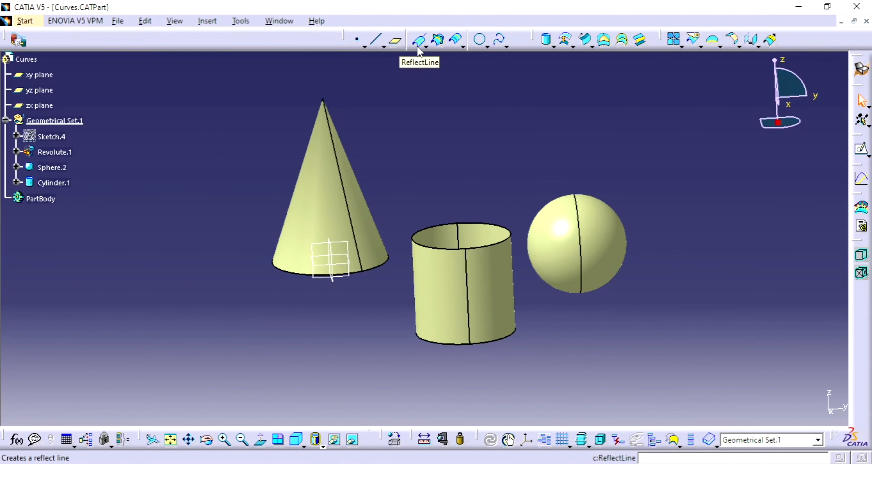
Step: Start a cylindrical reflect line on the sphere with the X Component as direction and preview it at 90 deg
click(414, 45)
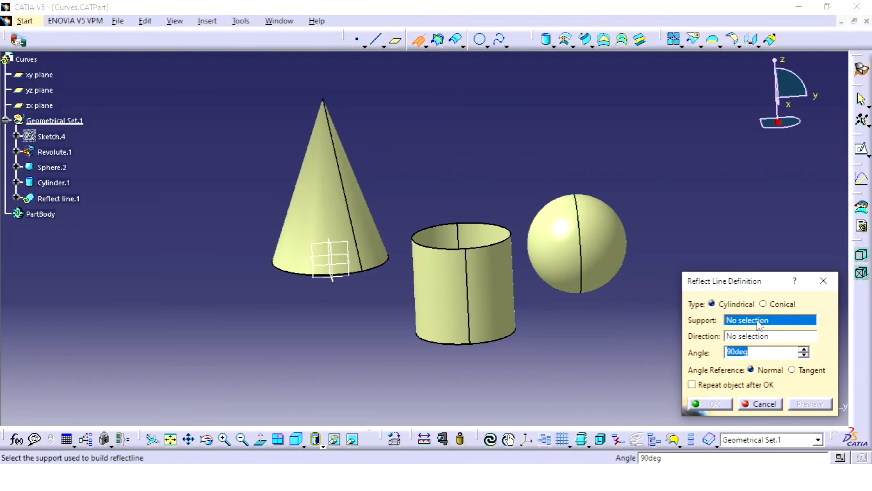
click(559, 241)
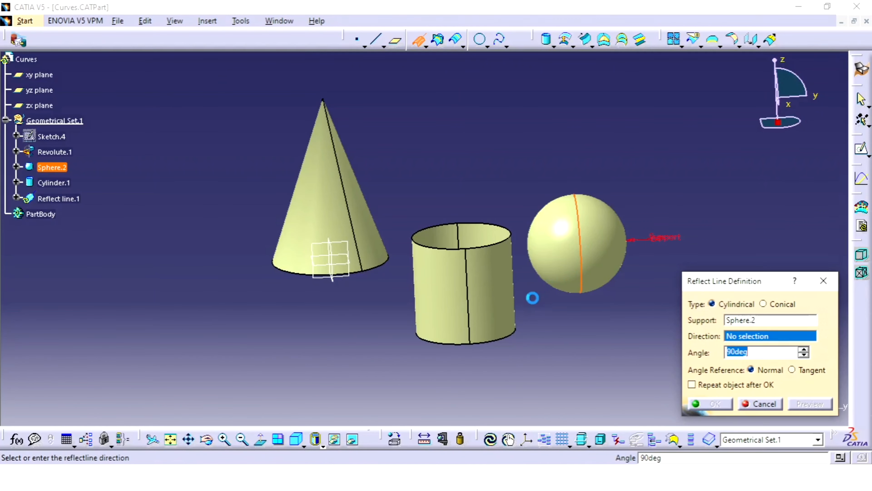
middle_drag(531, 296, 391, 292)
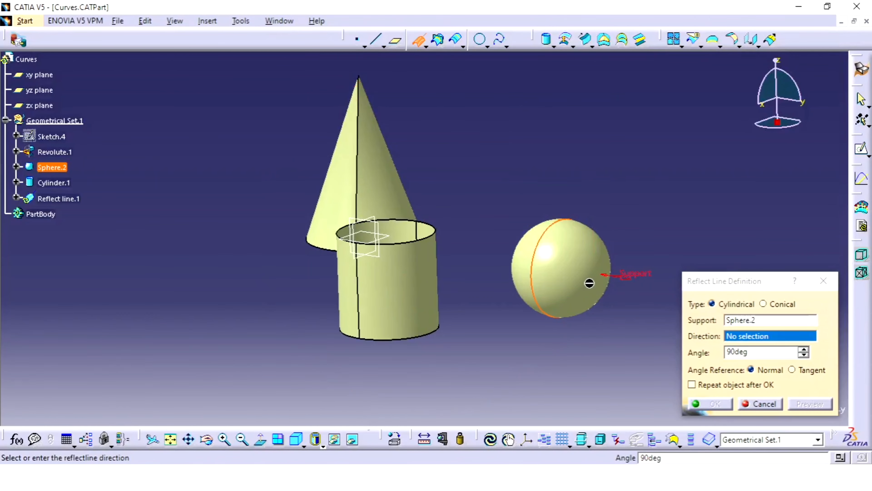
right_click(756, 338)
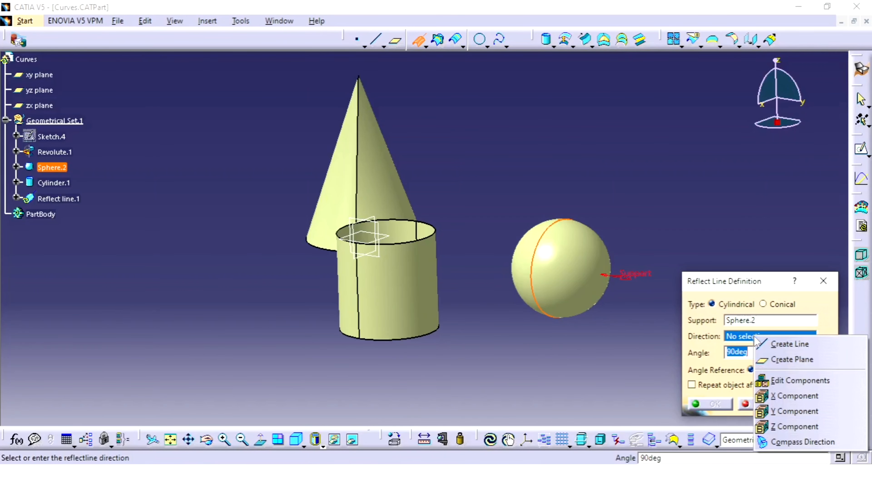
click(792, 395)
middle_drag(418, 315, 515, 343)
click(809, 405)
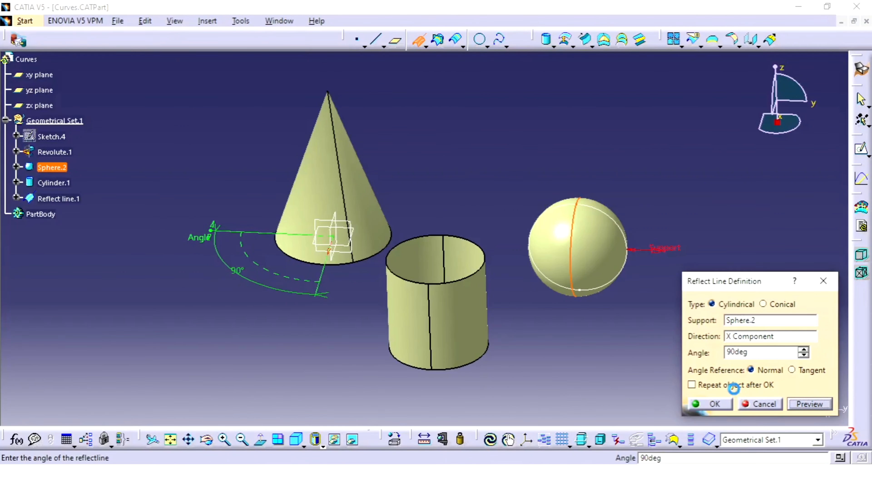
middle_drag(526, 278, 453, 193)
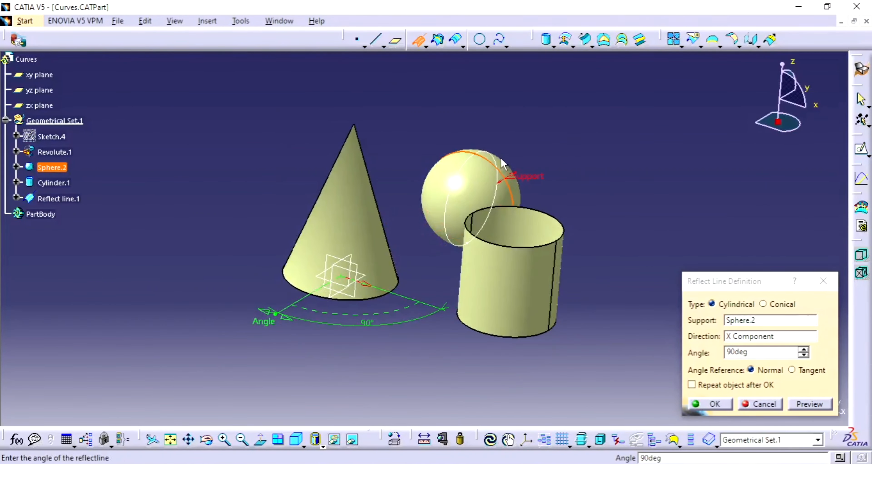
middle_drag(501, 157, 556, 217)
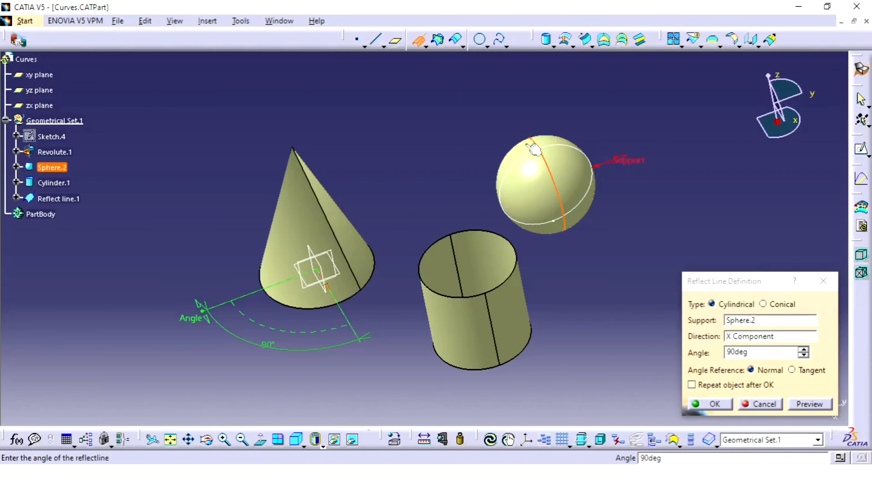
middle_drag(624, 206, 502, 253)
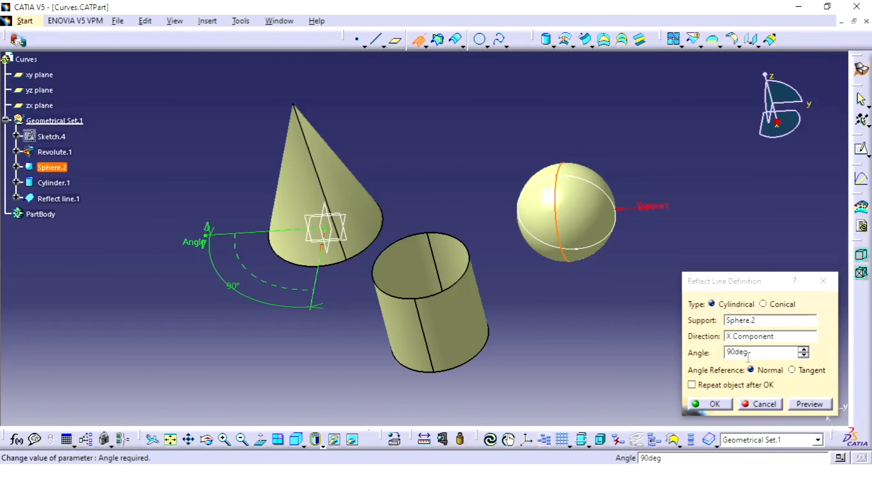
Step: Try several larger angles for the reflect line, settle on 120 deg and preview the curve on the sphere
drag(804, 349, 804, 350)
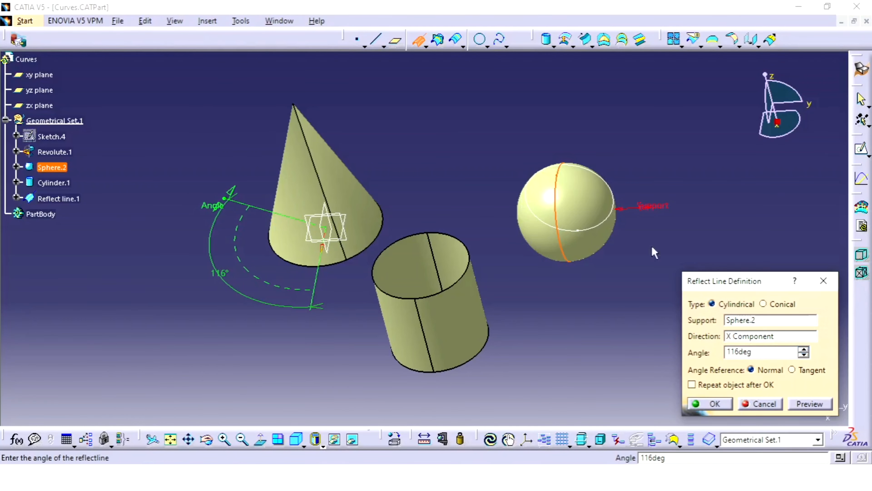
middle_drag(654, 249, 461, 268)
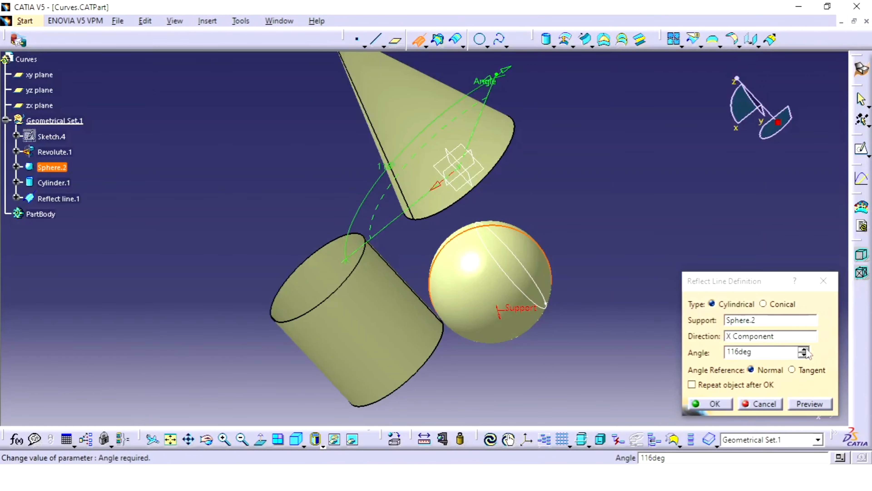
drag(803, 350, 805, 348)
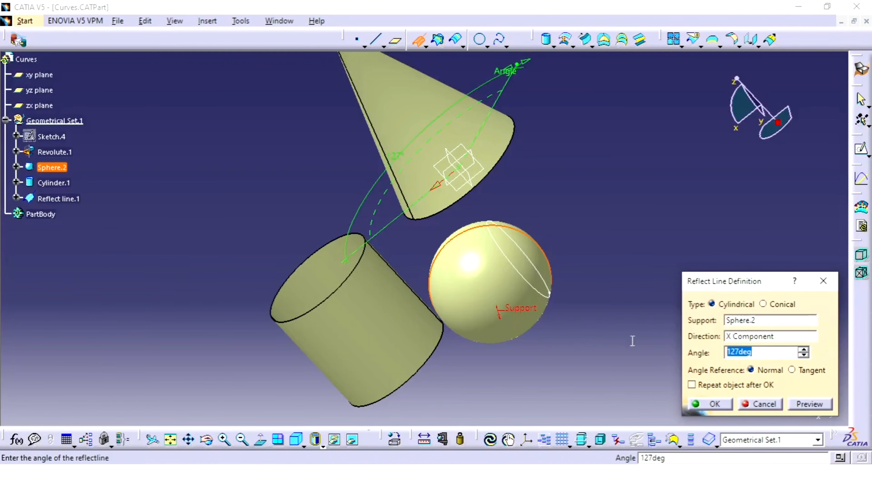
text(1)
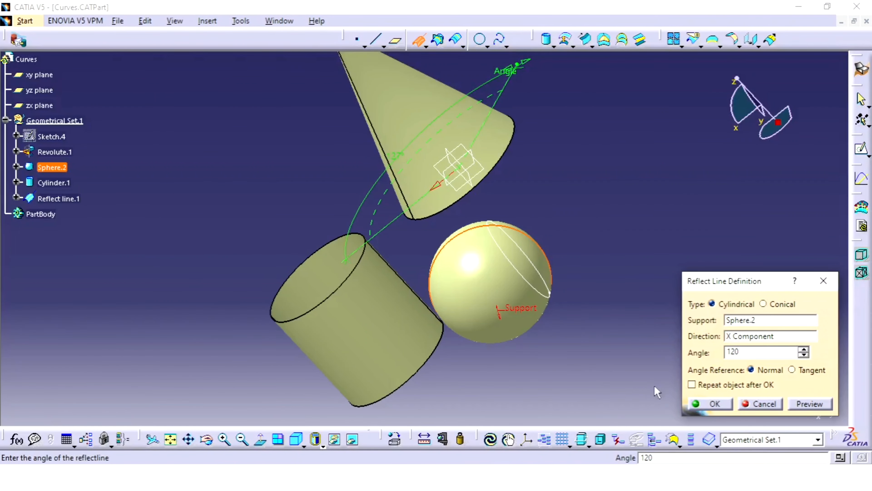
text(20)
click(803, 405)
mouse_move(538, 256)
middle_down()
mouse_move(484, 304)
mouse_move(546, 288)
mouse_move(442, 298)
mouse_move(522, 244)
mouse_move(502, 263)
middle_up()
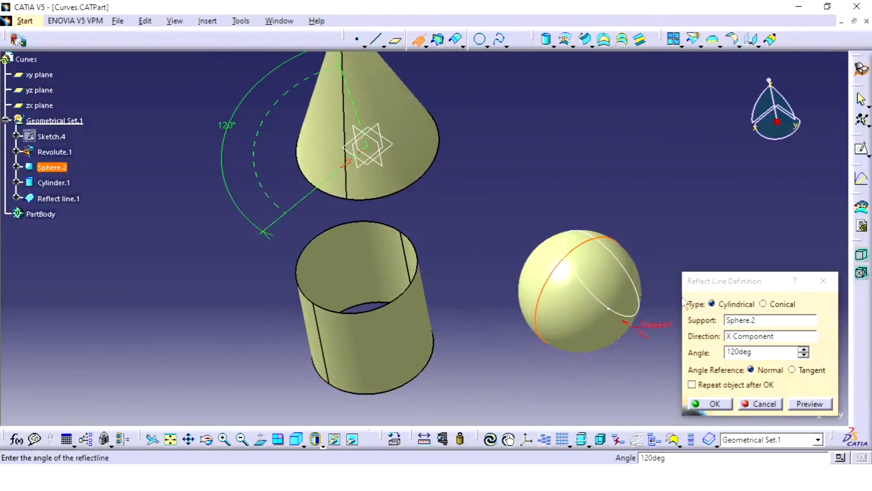
Step: Change the reflect line's angle reference to Tangent and preview the curve on the sphere
click(792, 370)
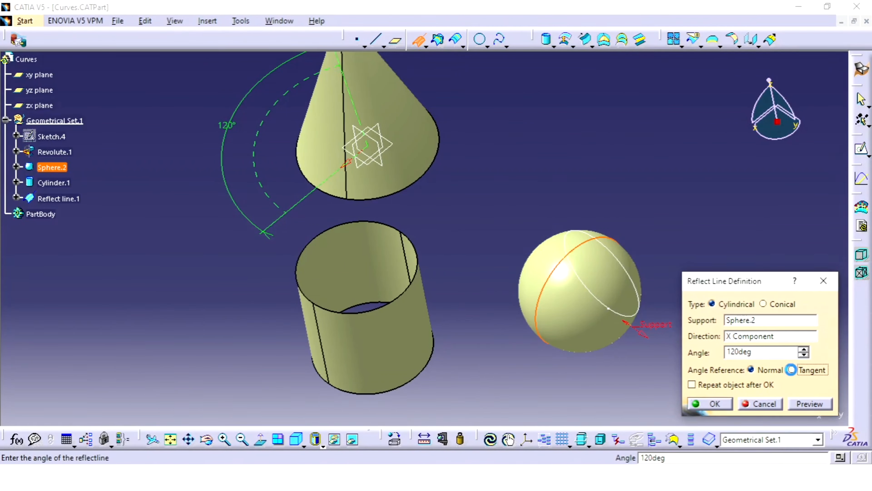
click(799, 407)
middle_drag(533, 352, 384, 347)
middle_drag(448, 299, 508, 329)
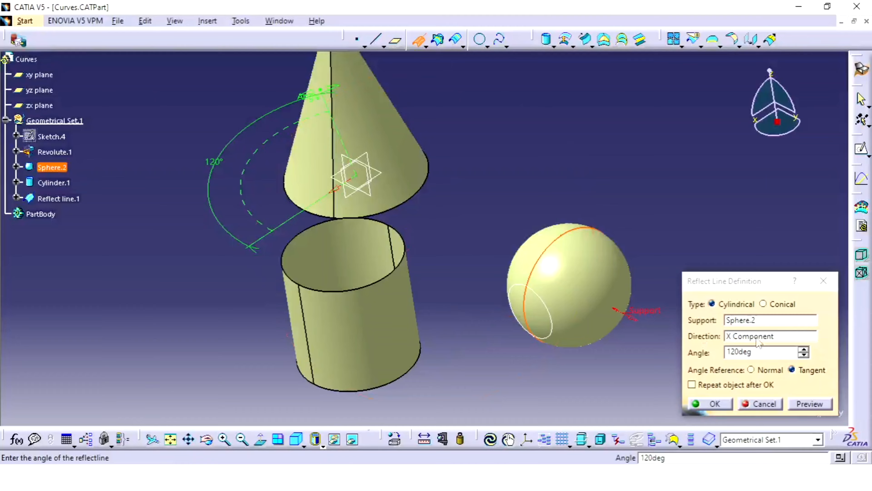
Step: Compare the angle references by switching the reflect line to Normal and back to Tangent, previewing the curve
click(767, 374)
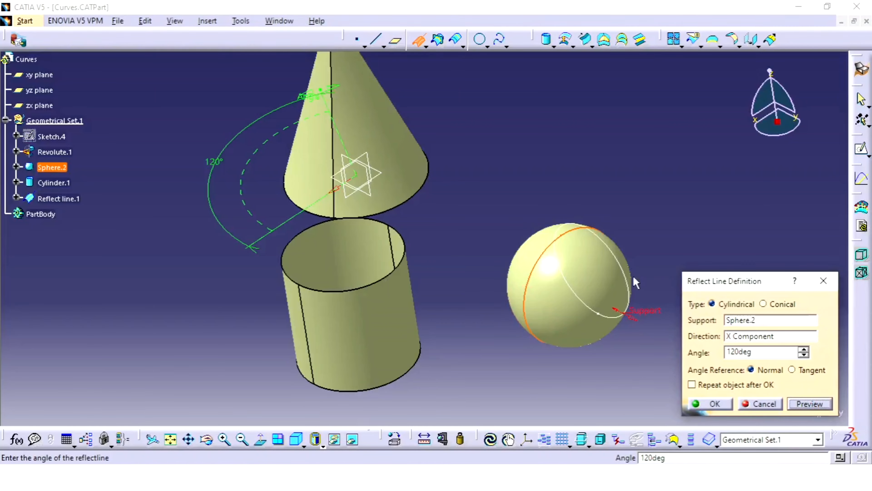
middle_drag(635, 282, 612, 297)
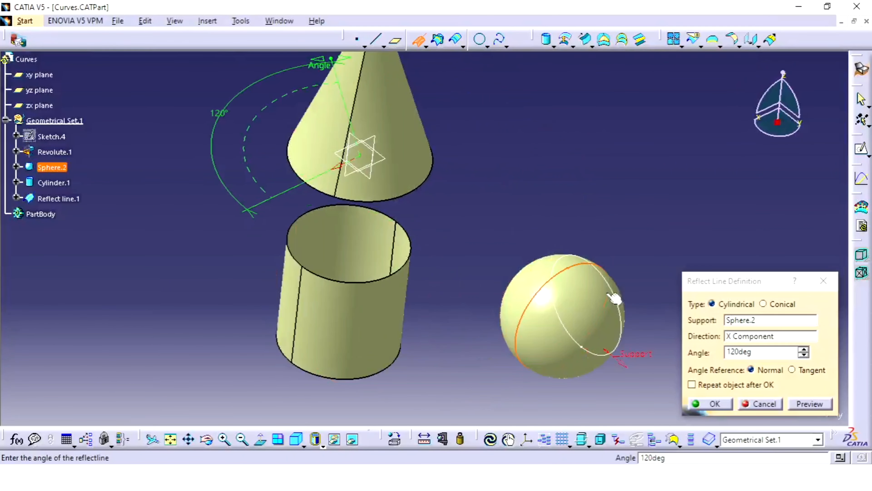
click(792, 370)
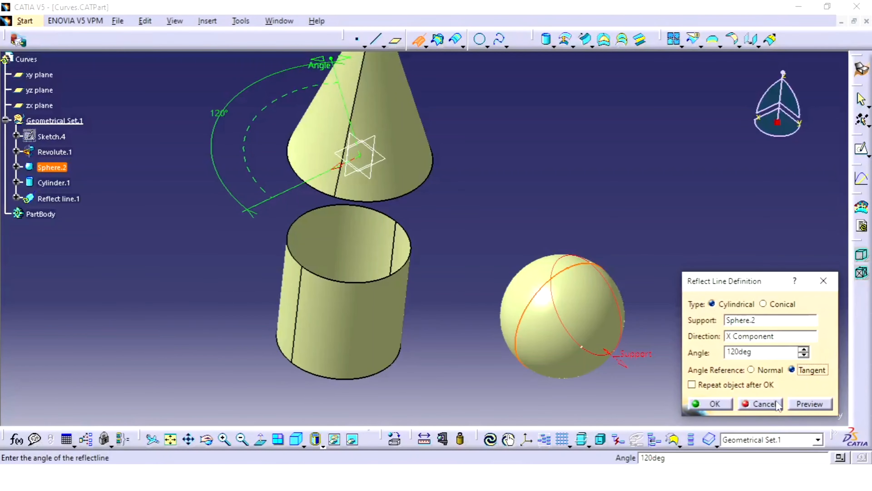
click(810, 404)
middle_drag(565, 233, 535, 227)
Step: Set the reflect line's direction to the Y Component and preview the curve on the sphere
right_click(759, 336)
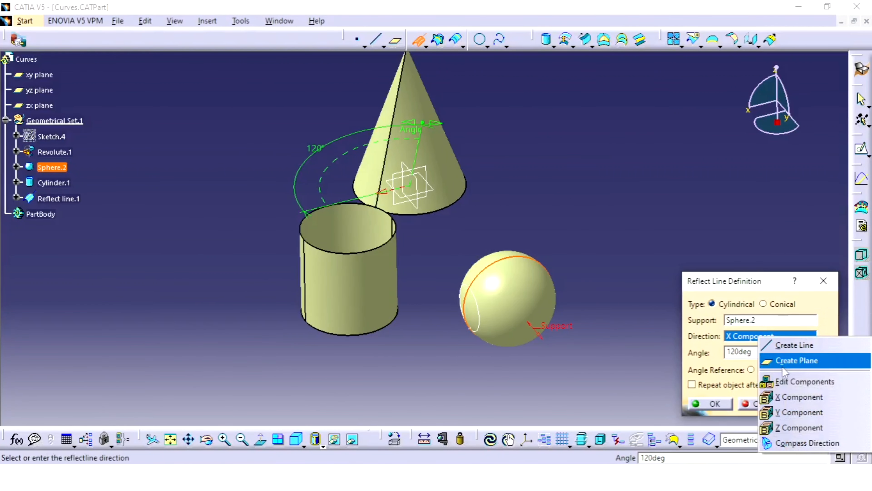
click(811, 414)
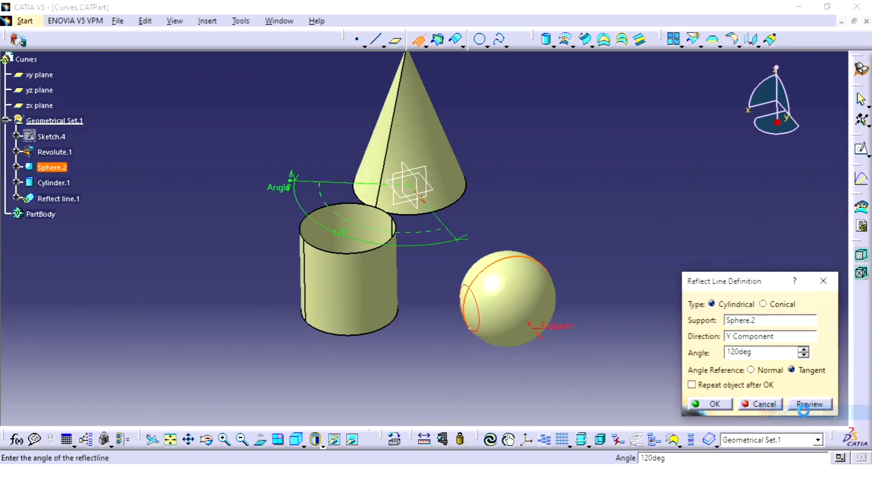
click(817, 405)
middle_drag(564, 349, 604, 277)
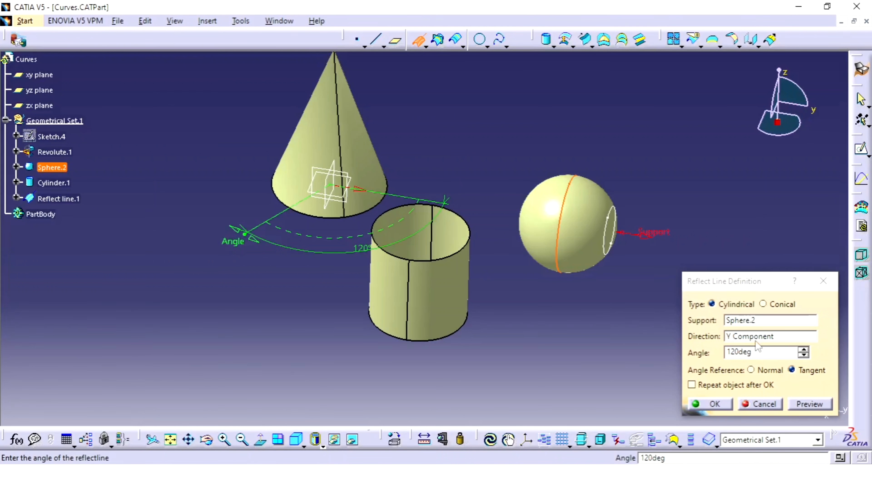
Step: Set the reflect line's direction to the Z Component and inspect the curve on the sphere
click(766, 331)
right_click(761, 336)
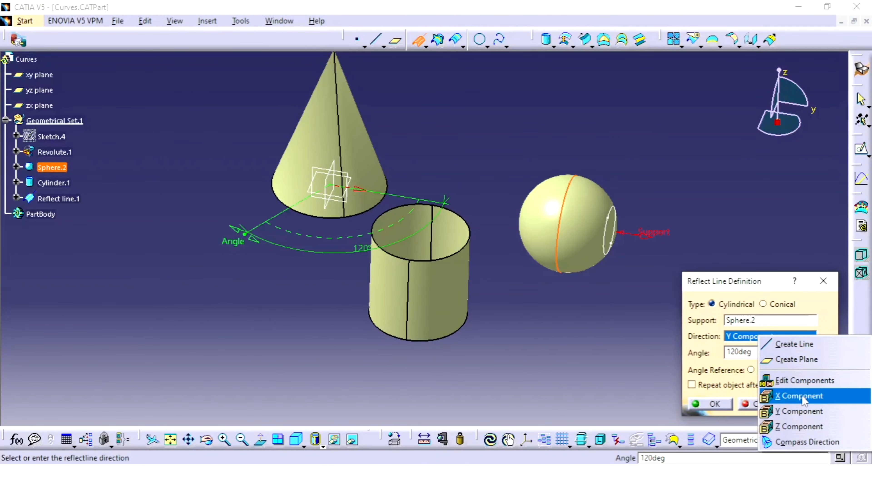
click(797, 426)
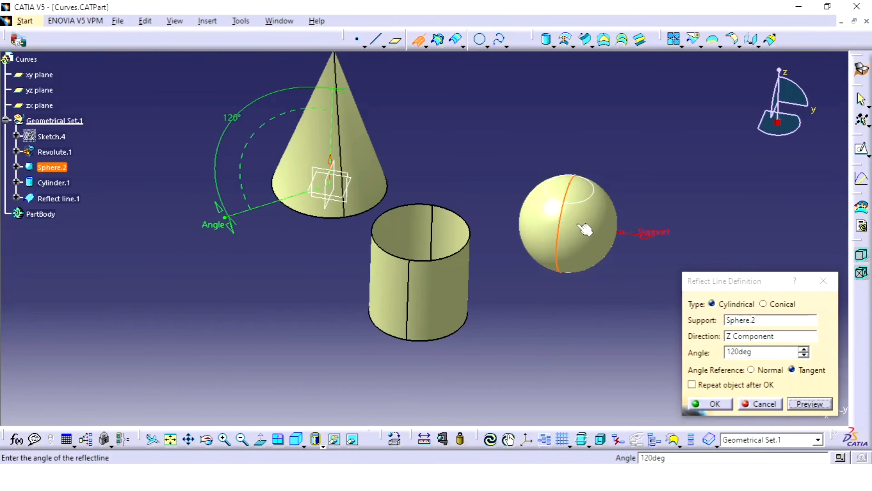
middle_drag(580, 234, 532, 287)
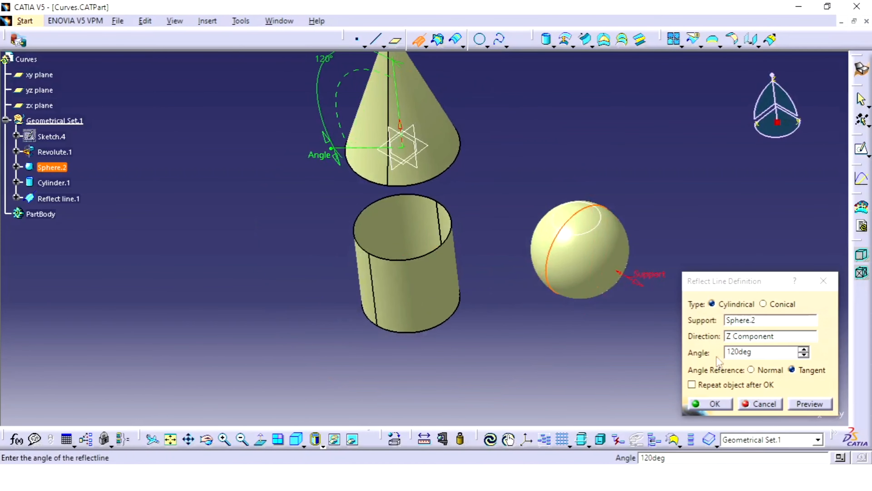
Step: Set the reflect line's angle to 30 deg and preview the curve around the sphere
double_click(738, 352)
text(30)
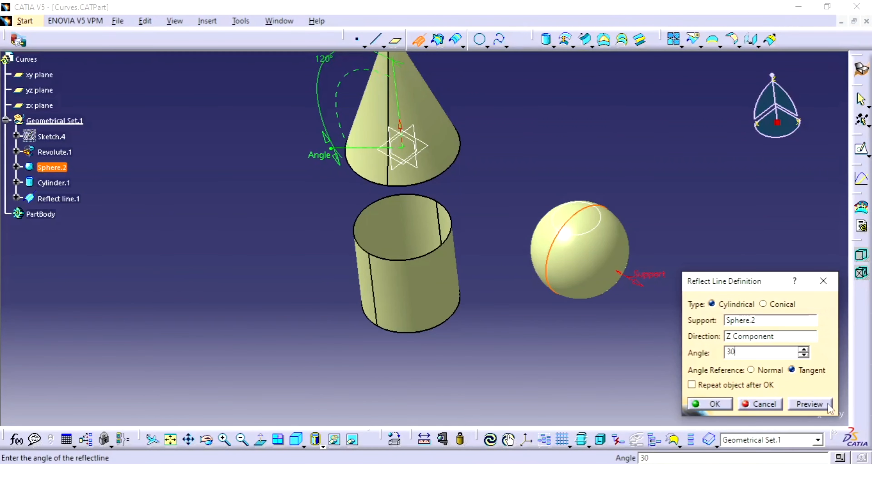
click(814, 403)
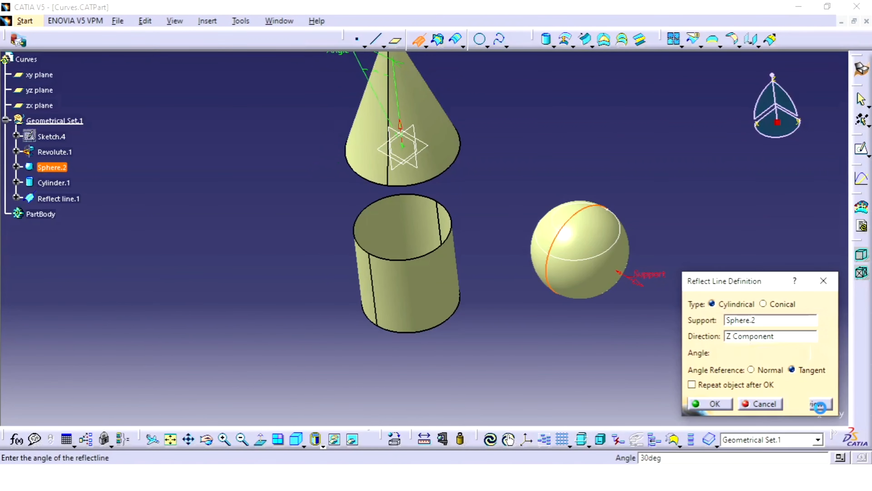
middle_drag(568, 301, 489, 210)
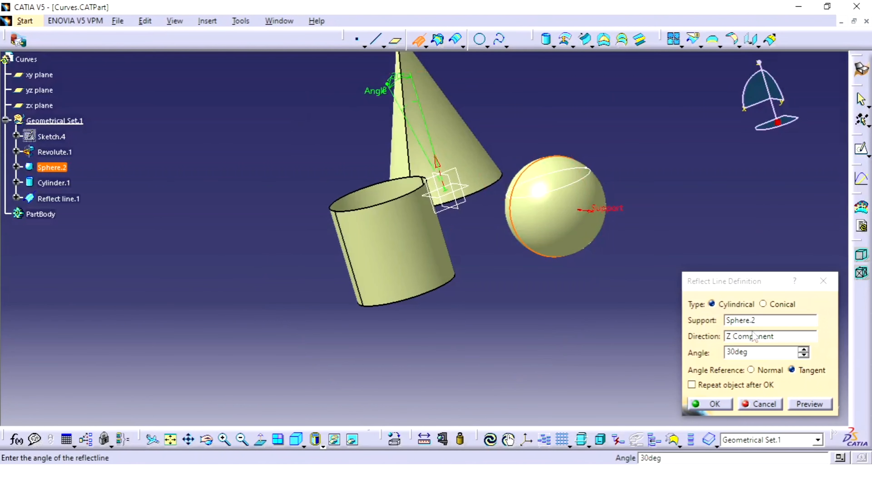
Step: Try a 90 deg angle for the reflect line on the sphere with the Tangent reference and preview it
click(769, 356)
double_click(769, 356)
text(9)
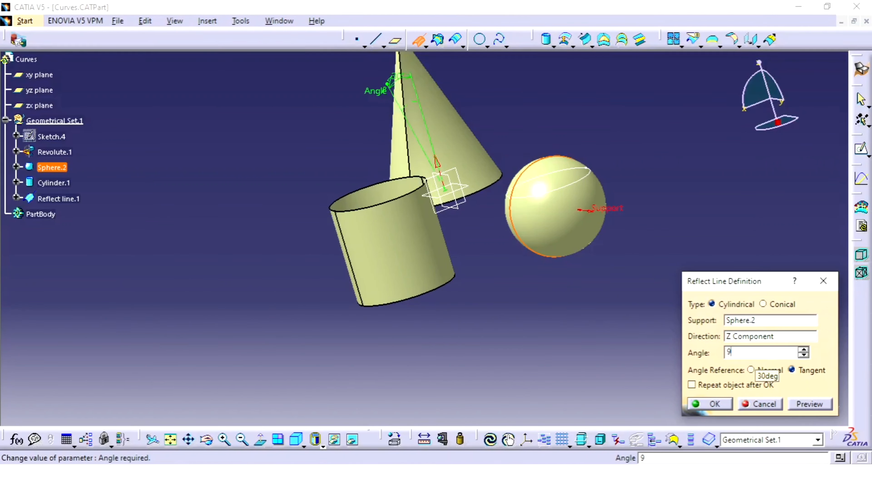
text(0)
click(812, 408)
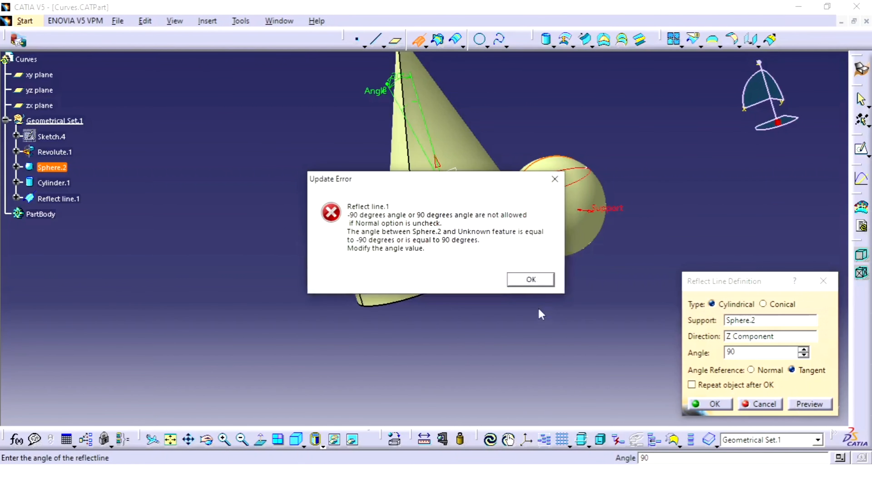
click(531, 279)
middle_drag(498, 199, 619, 241)
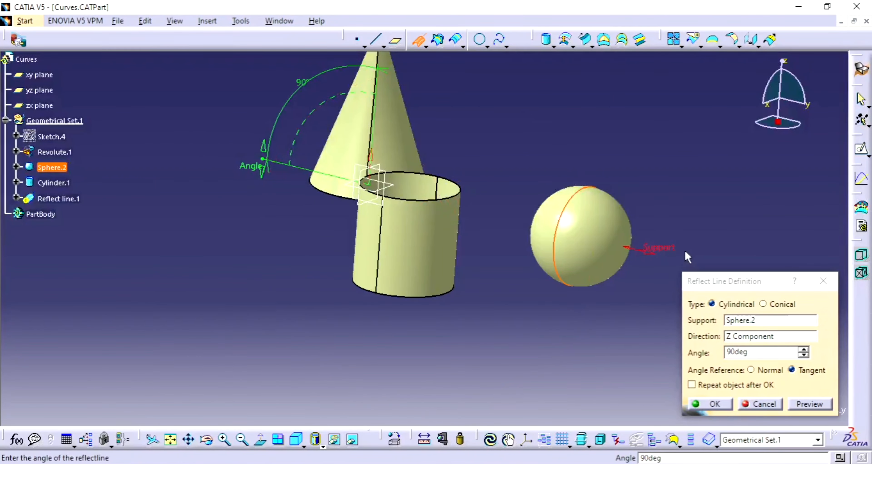
Step: Set the reflect line's angle to 75 deg and preview the curve on the sphere
double_click(765, 355)
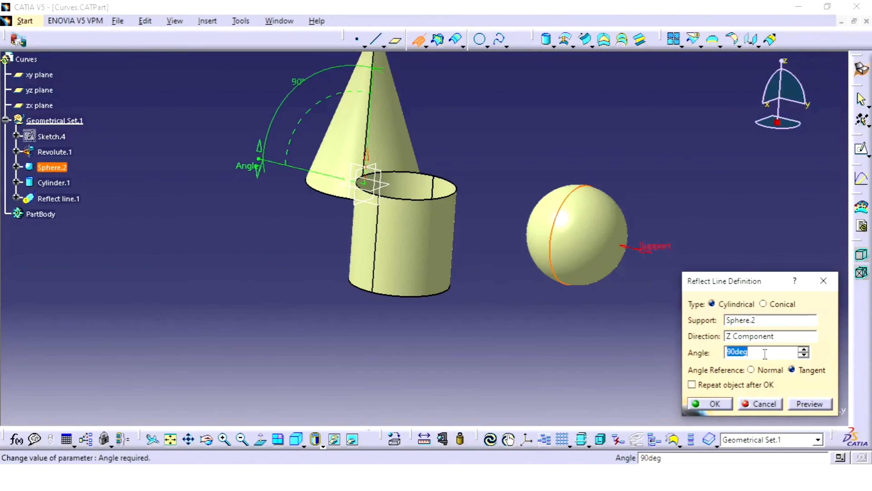
text(75)
click(810, 403)
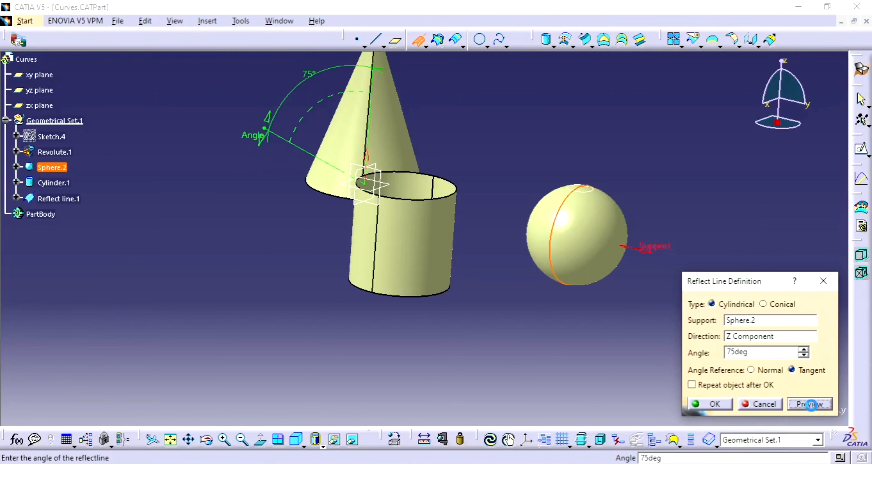
middle_drag(603, 276, 548, 269)
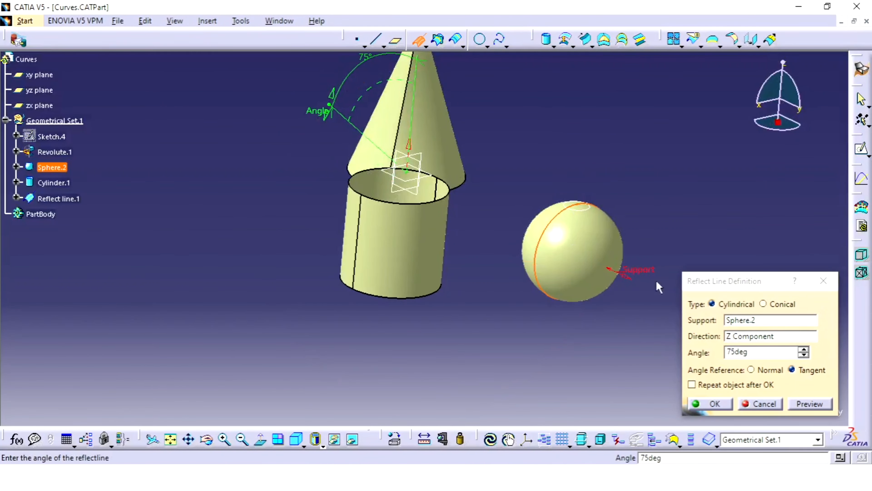
Step: Set the reflect line's angle to 10 deg and preview the curve around the sphere
double_click(776, 354)
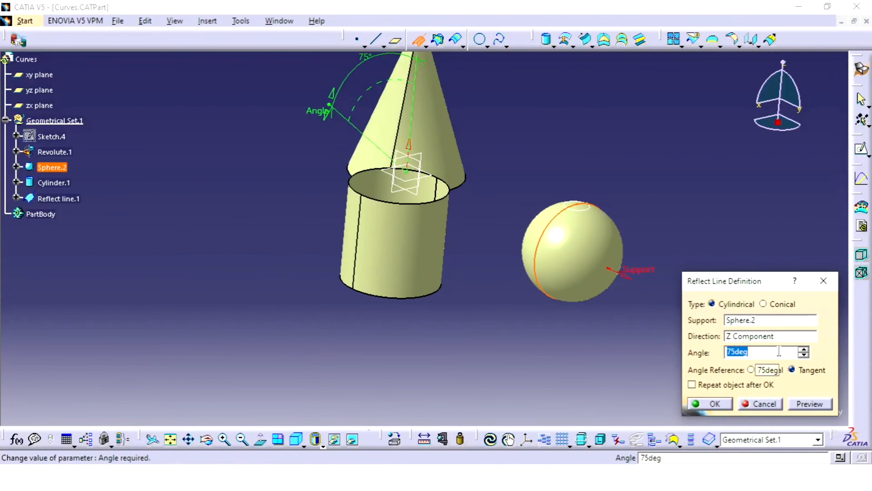
text(10)
click(809, 403)
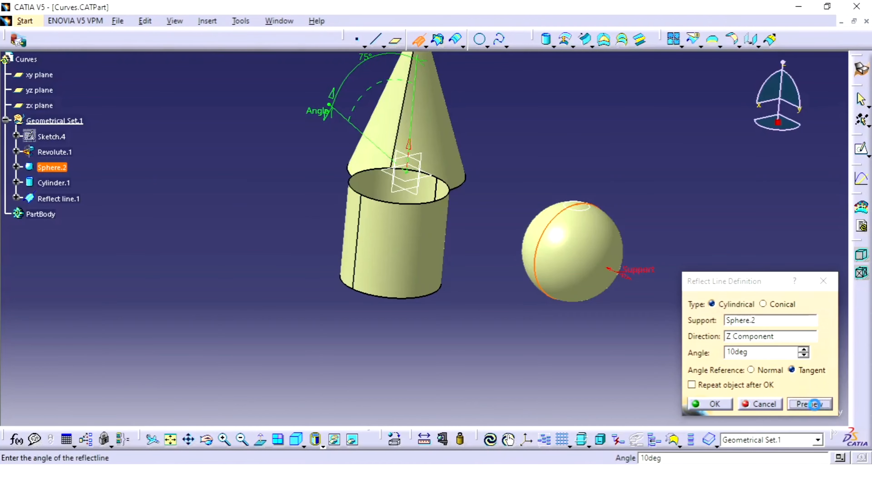
middle_drag(514, 285, 462, 249)
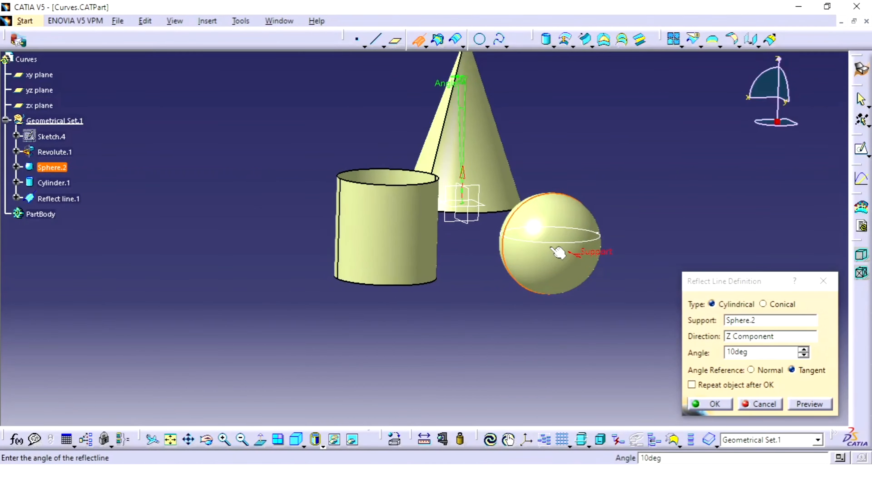
mouse_move(481, 240)
middle_down()
mouse_move(467, 237)
mouse_move(465, 249)
mouse_move(490, 236)
middle_up()
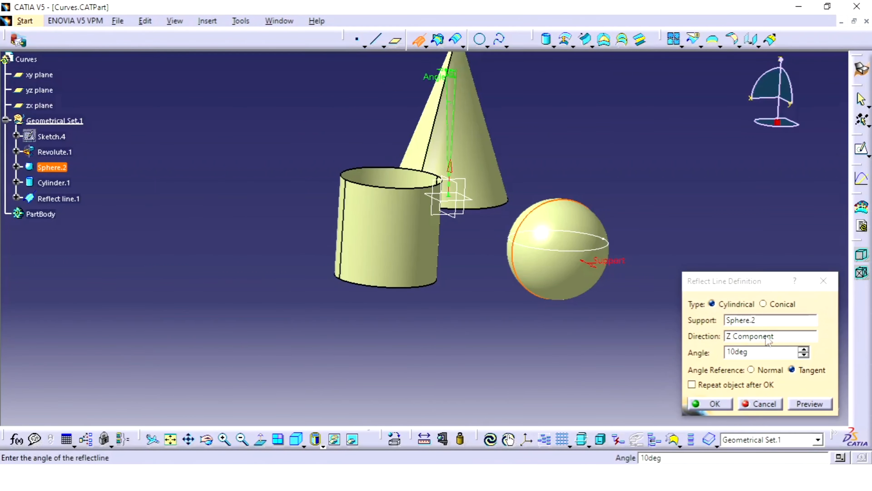
Step: Switch the reflect line's angle reference to Normal and preview the curve on the sphere
click(752, 370)
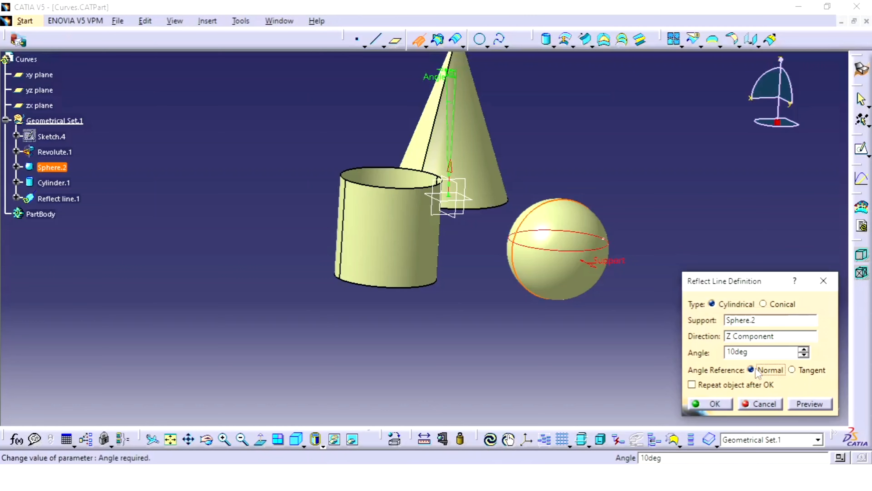
click(800, 406)
middle_drag(529, 271, 564, 302)
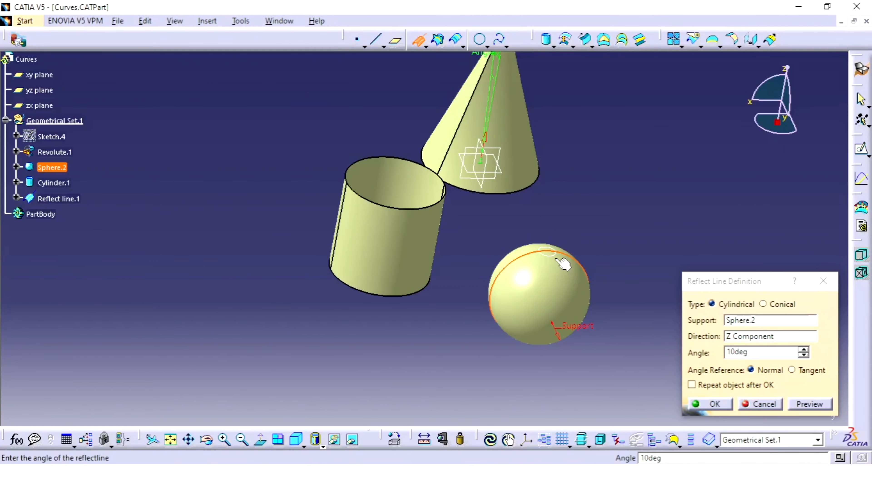
middle_drag(498, 326, 551, 304)
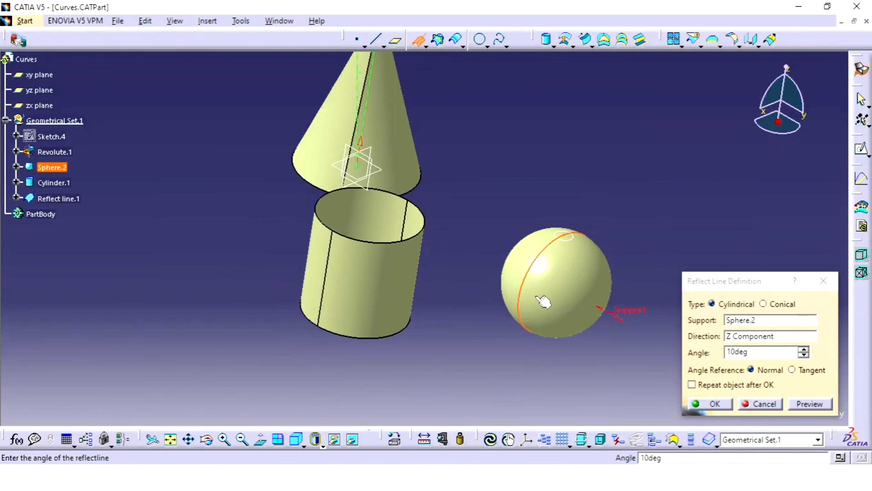
middle_drag(437, 263, 464, 304)
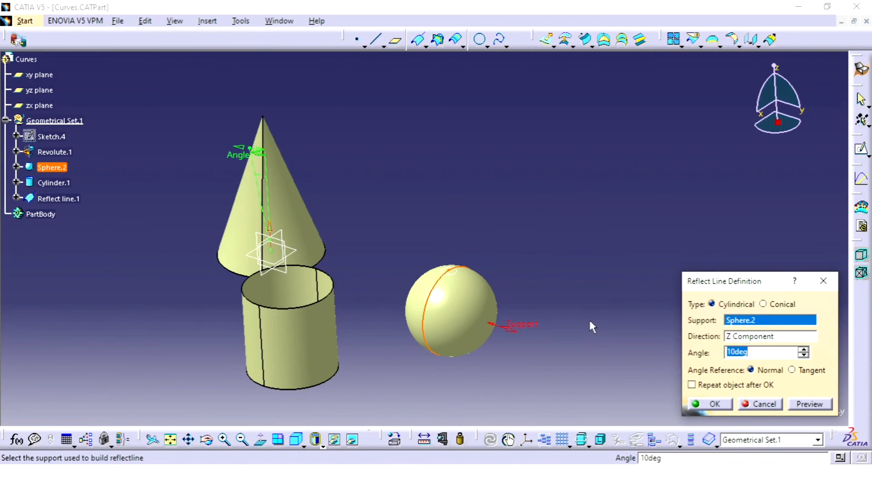
Step: Change the reflect line's type to Conical and replace its support with the revolved cone surface
click(767, 305)
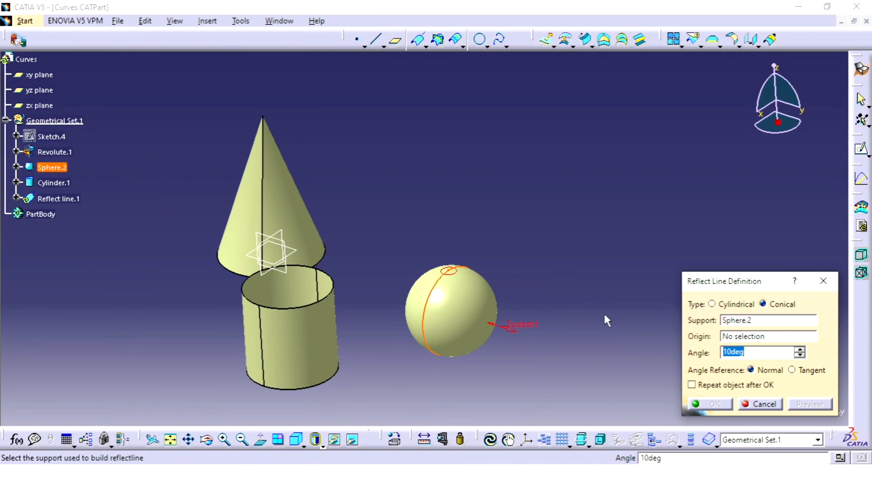
click(766, 320)
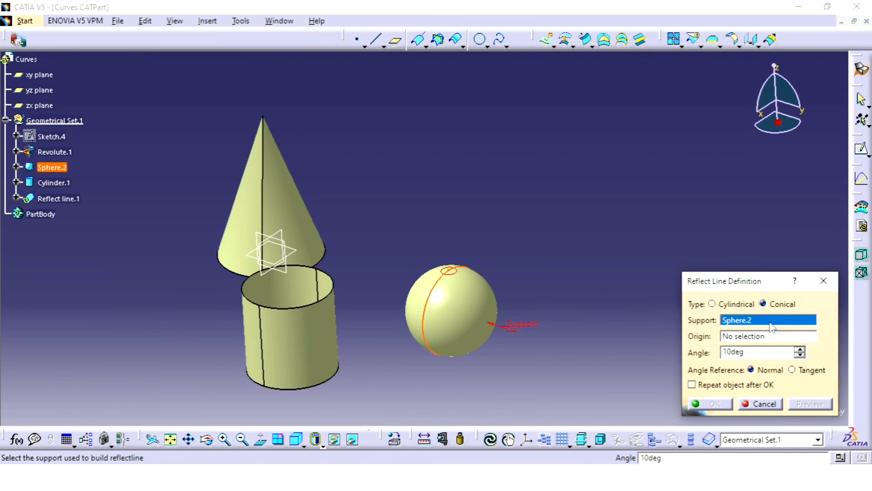
click(288, 210)
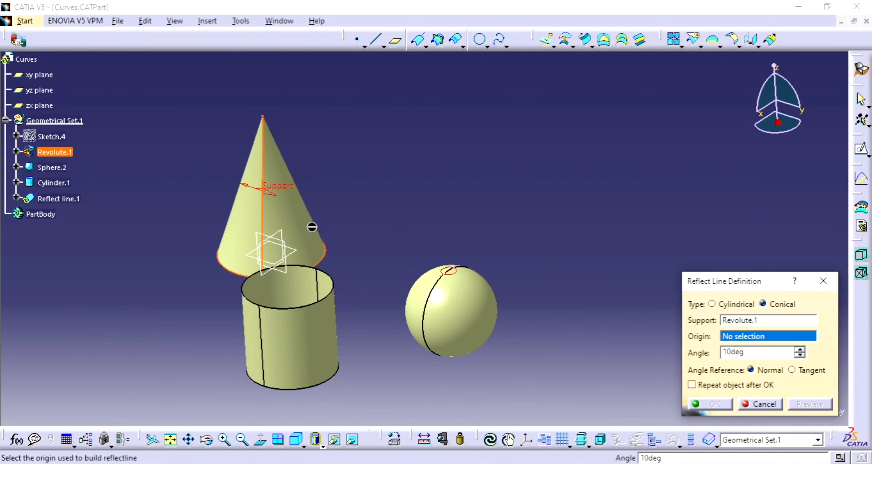
middle_drag(312, 226, 452, 318)
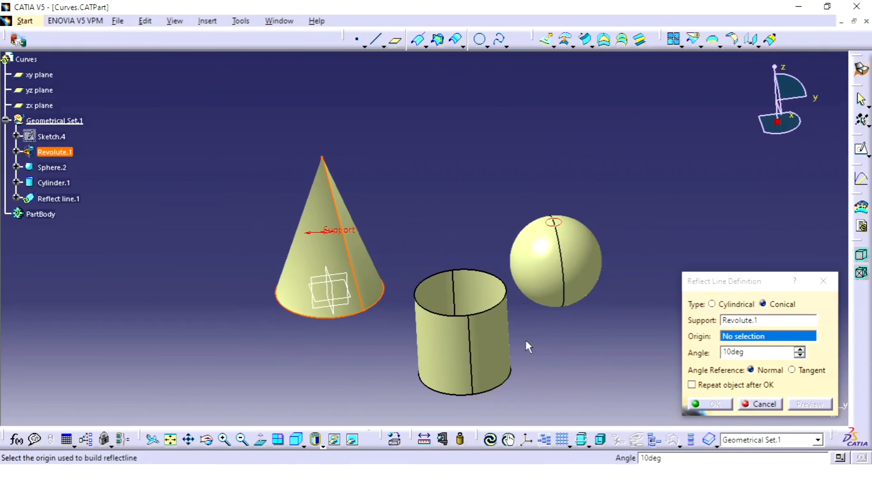
Step: Create a coordinate point at X 0, Y 0, Z 0 mm as the origin of the conical reflect line
right_click(759, 338)
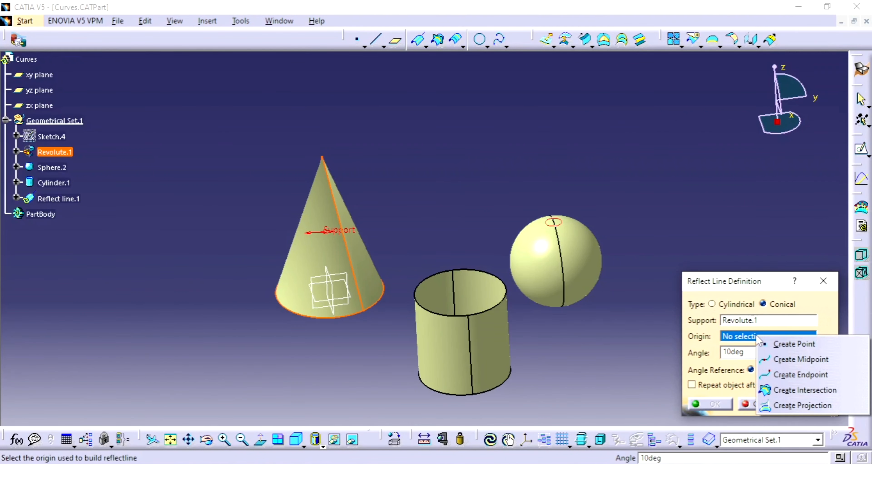
click(785, 344)
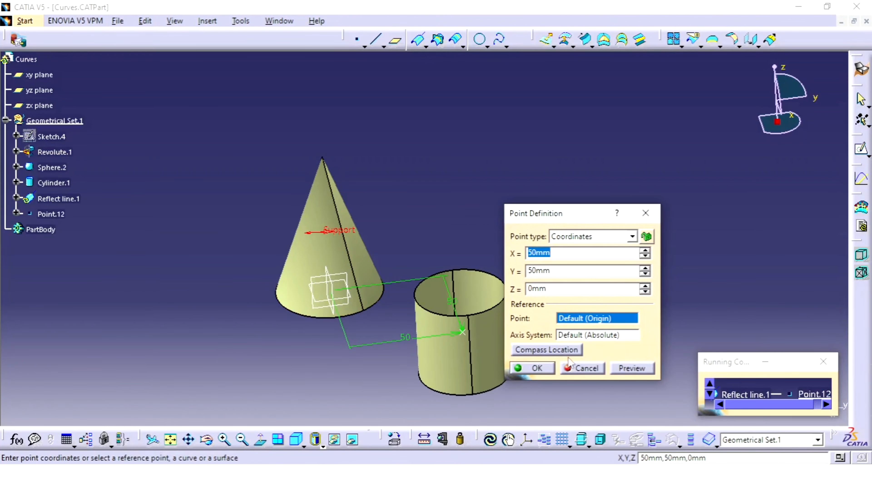
double_click(566, 270)
text(0)
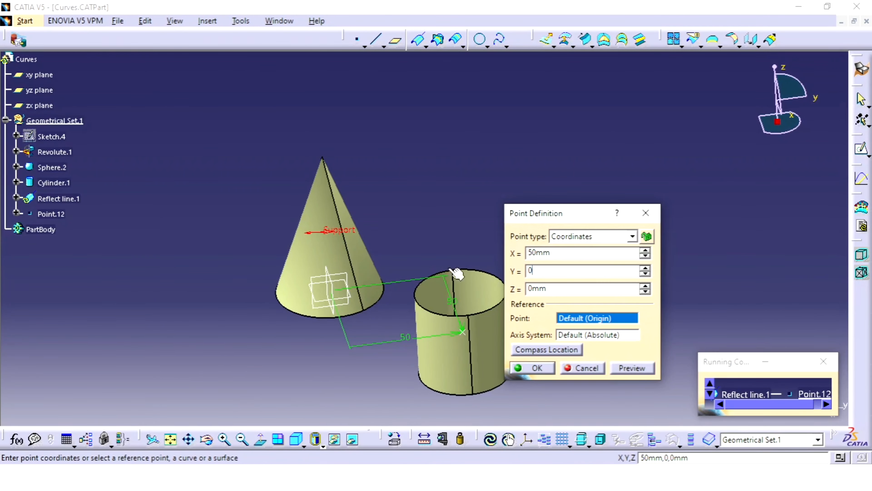
key(Return)
text(0)
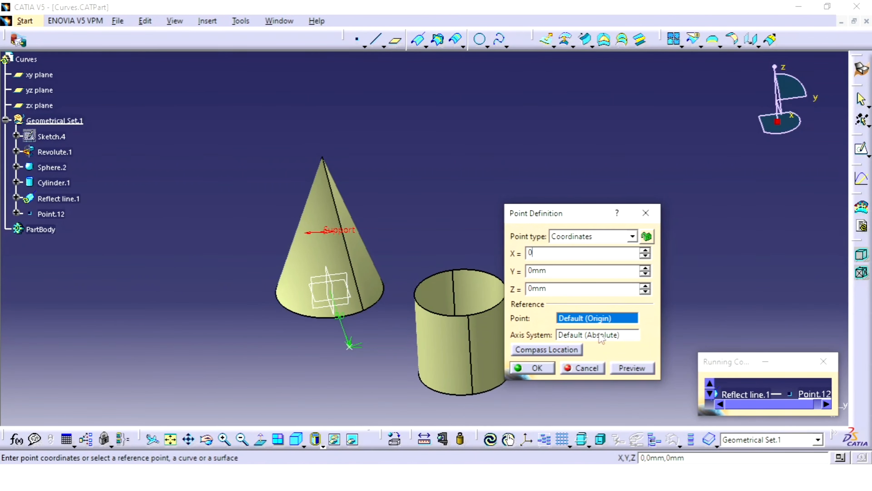
click(539, 369)
Step: Preview the conical reflect line on the cone, and set its angle to 11 deg with the Tangent reference
middle_drag(397, 173, 418, 182)
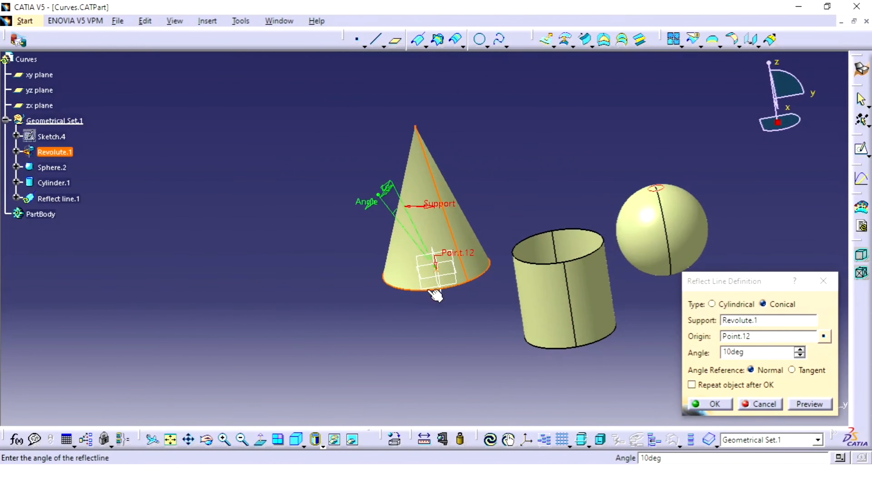
middle_drag(436, 293, 482, 318)
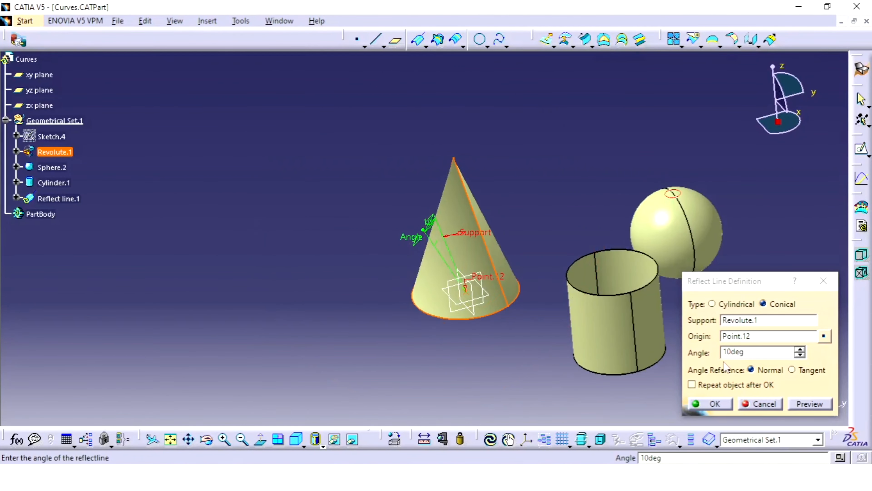
middle_drag(568, 361, 568, 310)
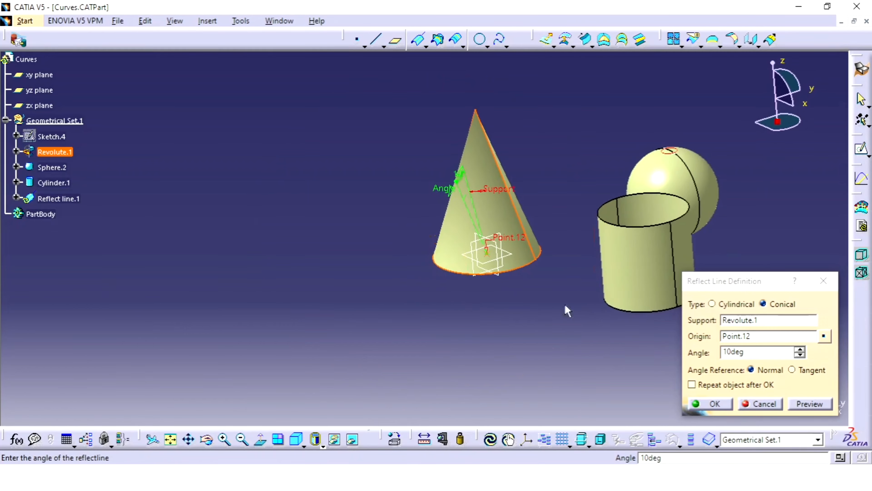
click(810, 404)
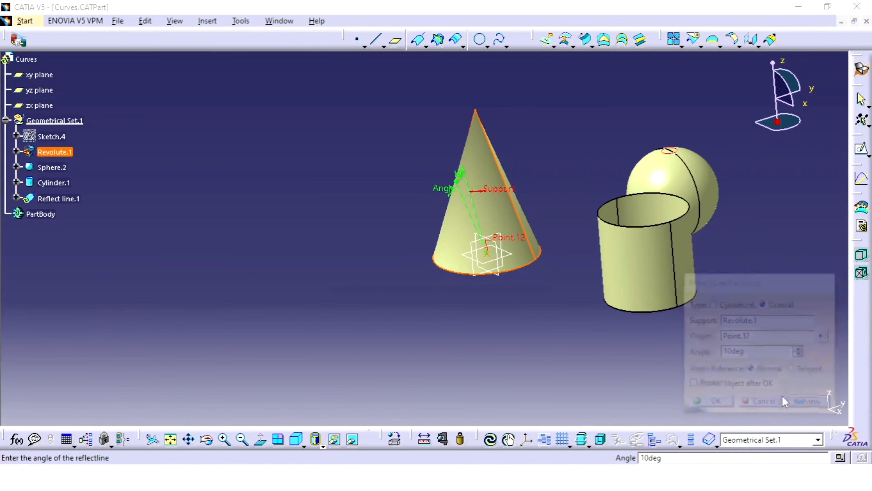
click(518, 271)
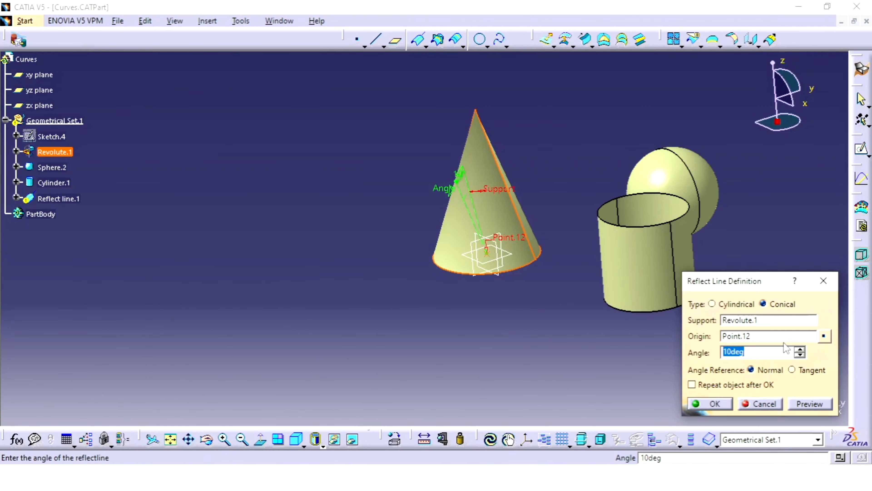
click(800, 349)
click(518, 271)
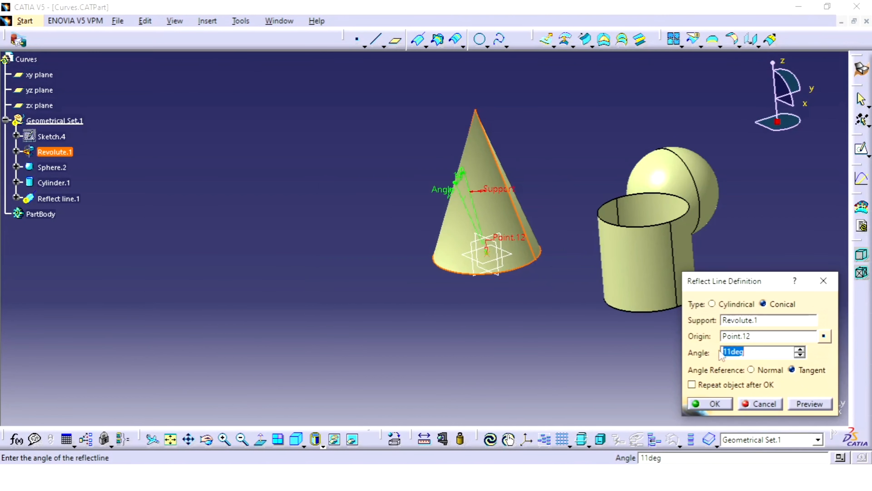
Step: Edit the reflect line's origin point, setting its Z coordinate to 30 mm
click(824, 337)
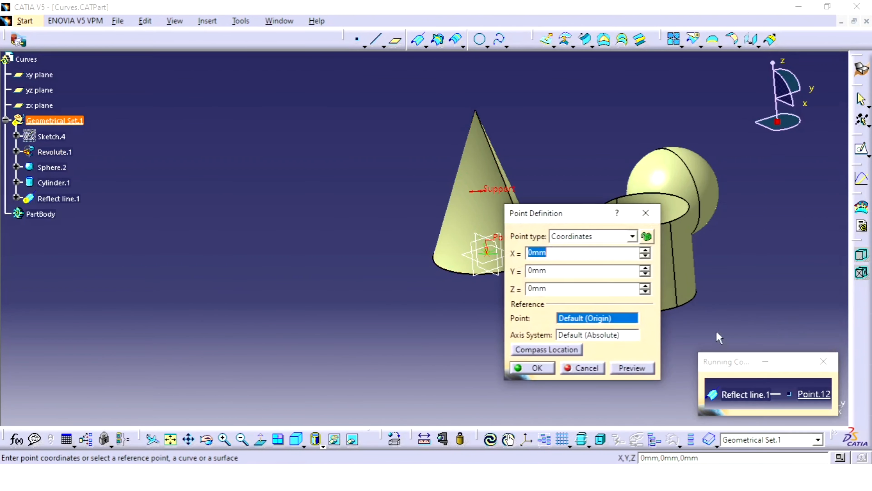
double_click(586, 289)
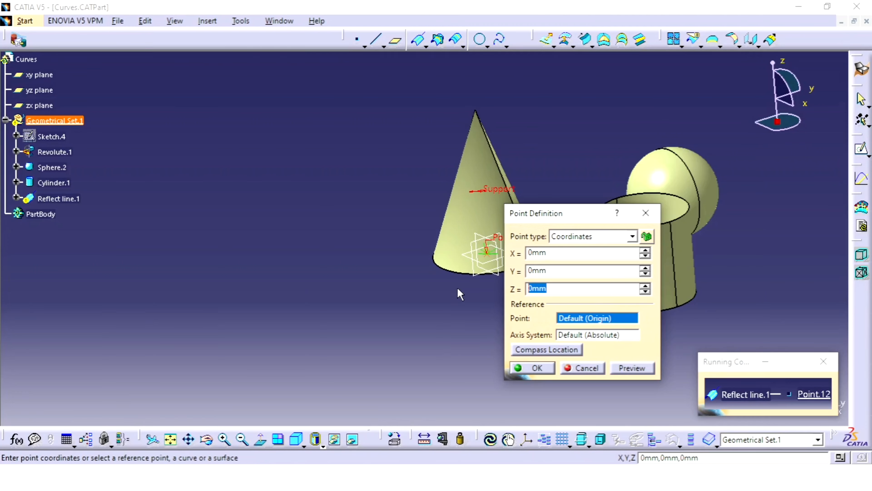
text(30)
click(632, 371)
click(533, 369)
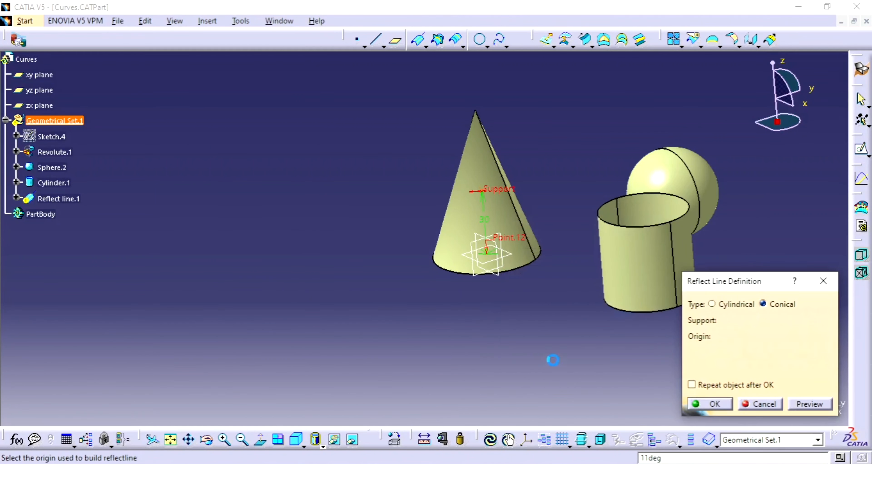
middle_drag(364, 259, 331, 257)
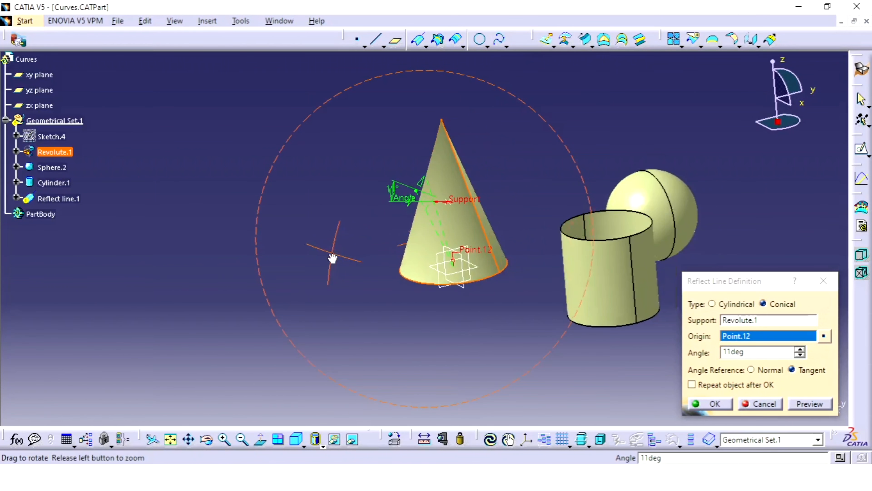
Step: Try the conical reflect line at 12 deg and at 60 deg with the Tangent reference
click(803, 350)
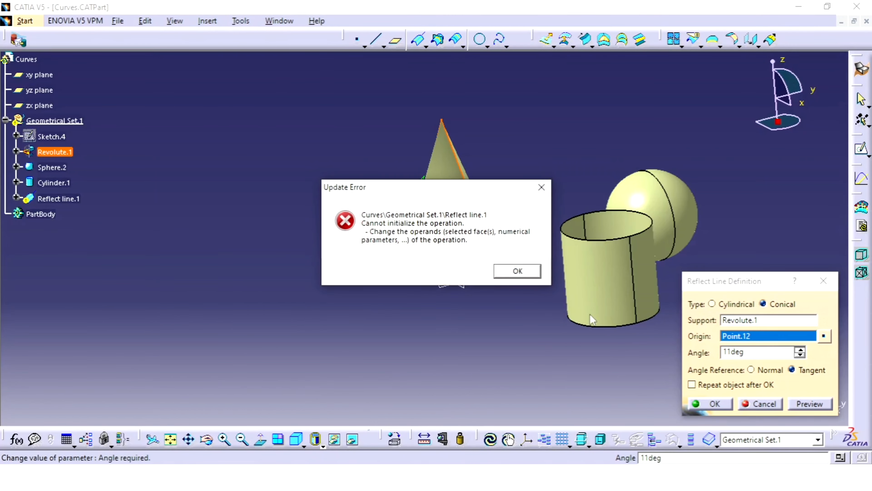
click(516, 271)
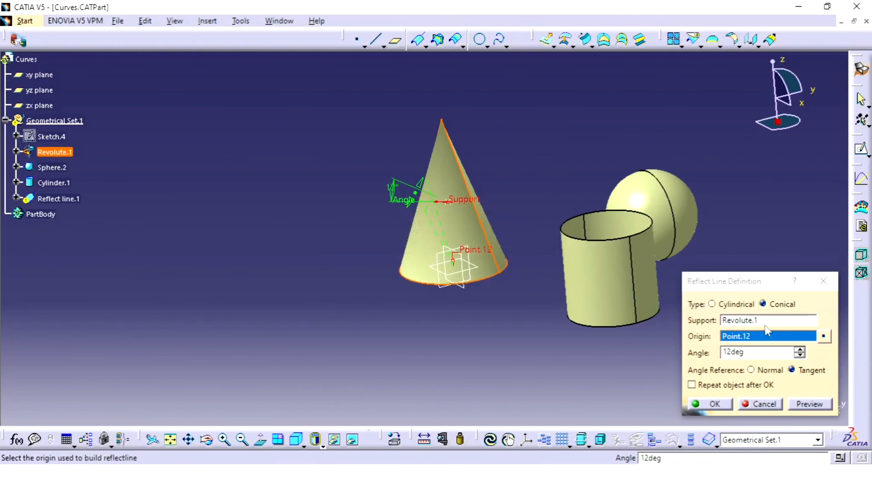
double_click(771, 353)
text(60)
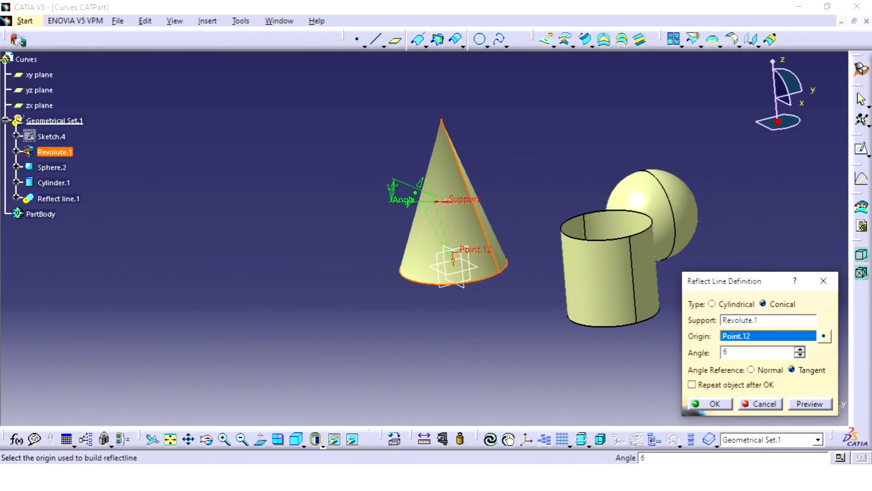
click(819, 405)
click(515, 271)
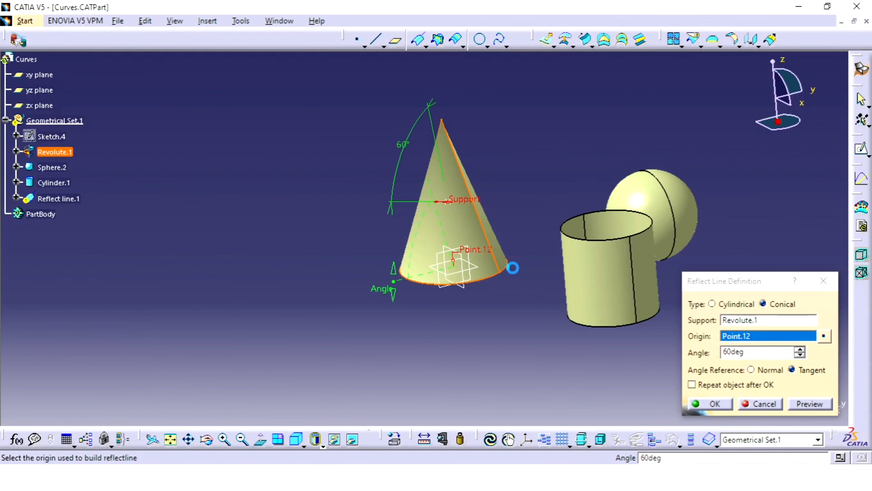
middle_drag(488, 275, 292, 259)
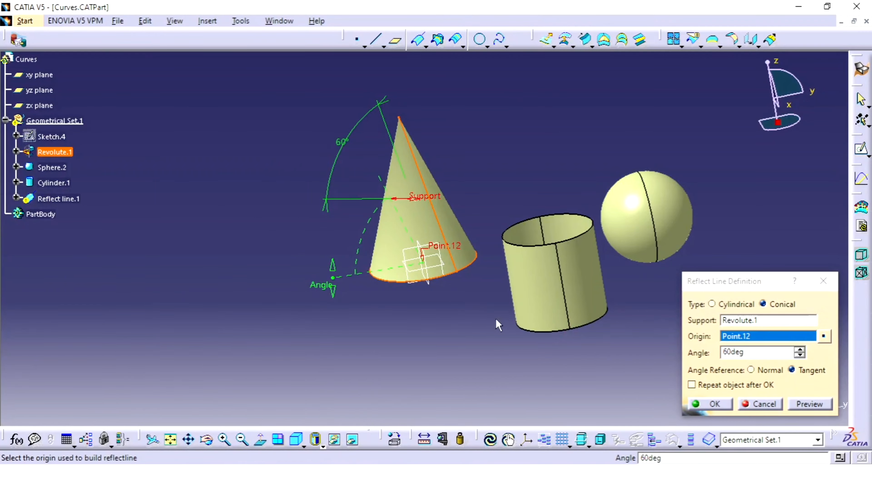
Step: Set the reflect line's angle to 30 deg, switch its angle reference to Normal, and preview it on the cone
double_click(755, 351)
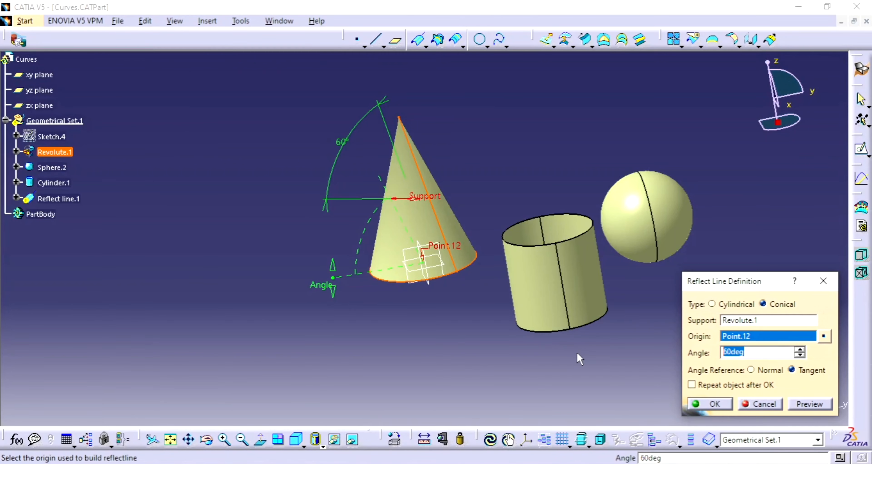
text(30)
click(751, 370)
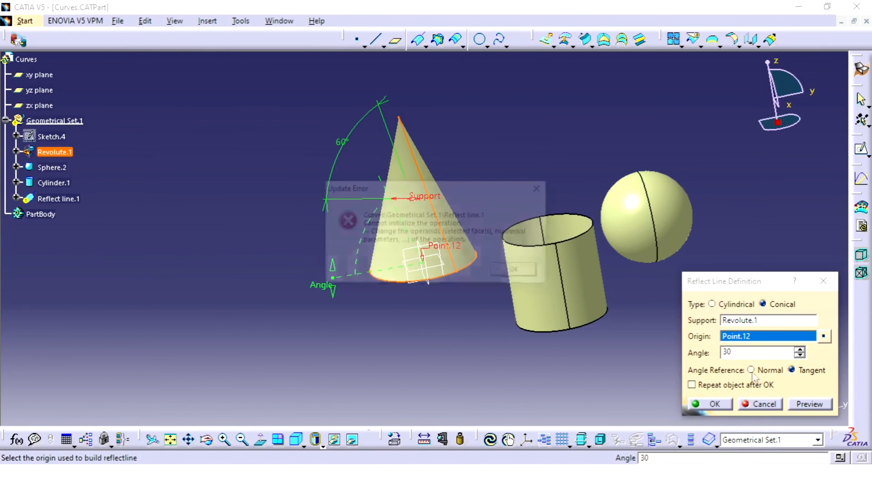
click(517, 268)
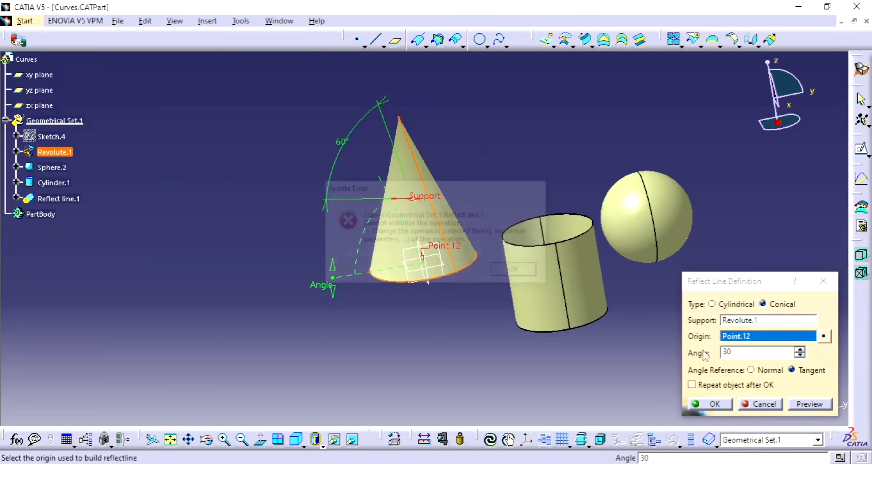
click(759, 371)
middle_drag(364, 243, 438, 251)
click(810, 410)
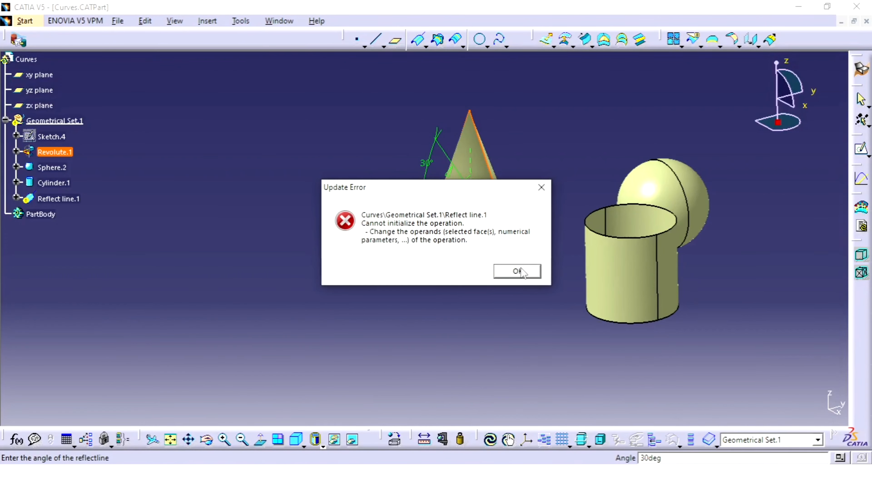
click(517, 271)
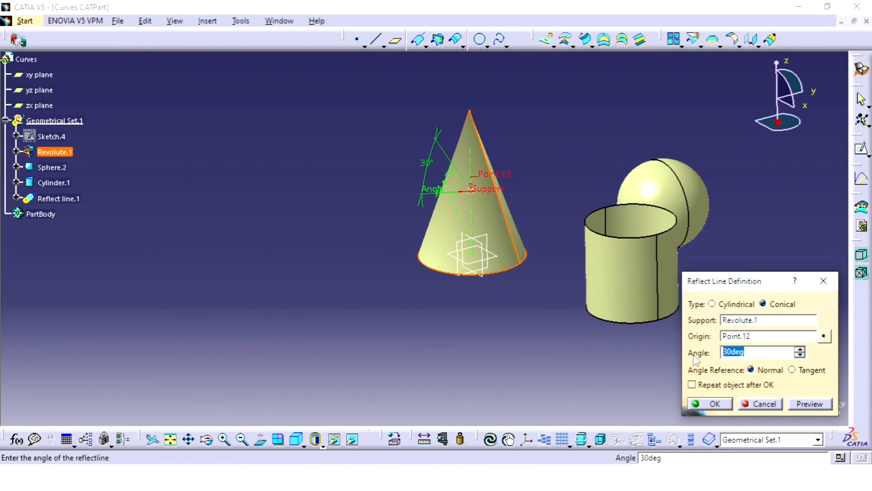
Step: Try a 90 deg angle for the conical reflect line with the Normal reference
text(90)
key(Return)
click(512, 271)
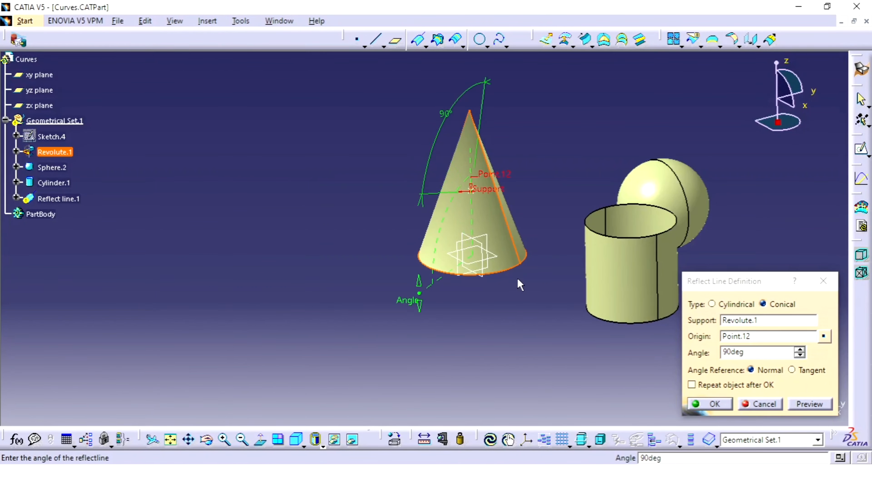
Step: Set the angle to 110 deg and create the conical reflect line, cancelling the Near definition for its sub-elements
text(1)
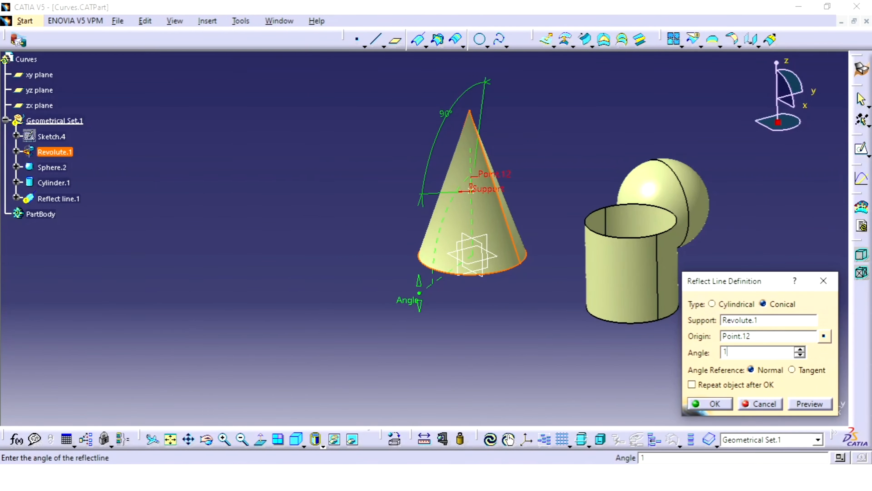
text(10)
key(Return)
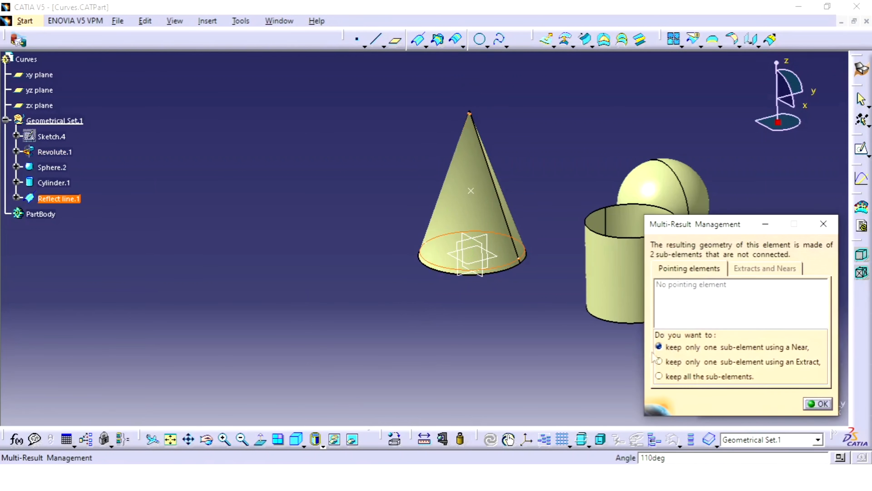
mouse_move(421, 301)
middle_down()
mouse_move(413, 297)
mouse_move(426, 302)
middle_up()
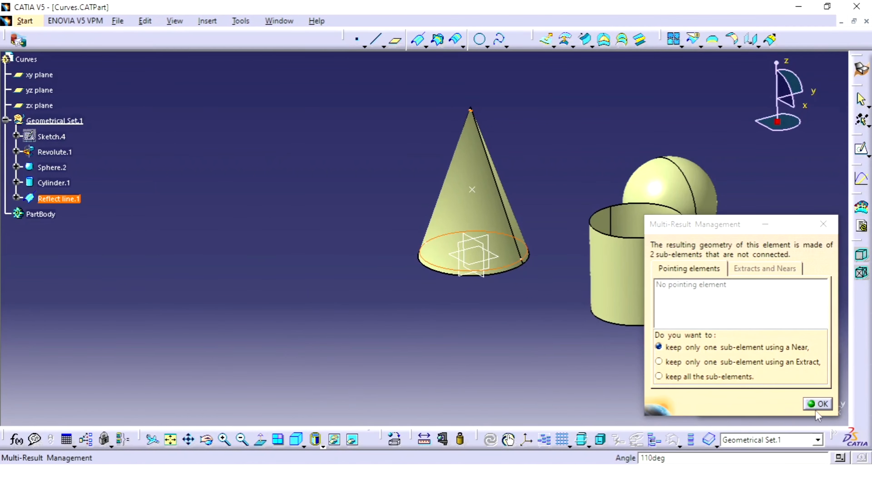
click(821, 404)
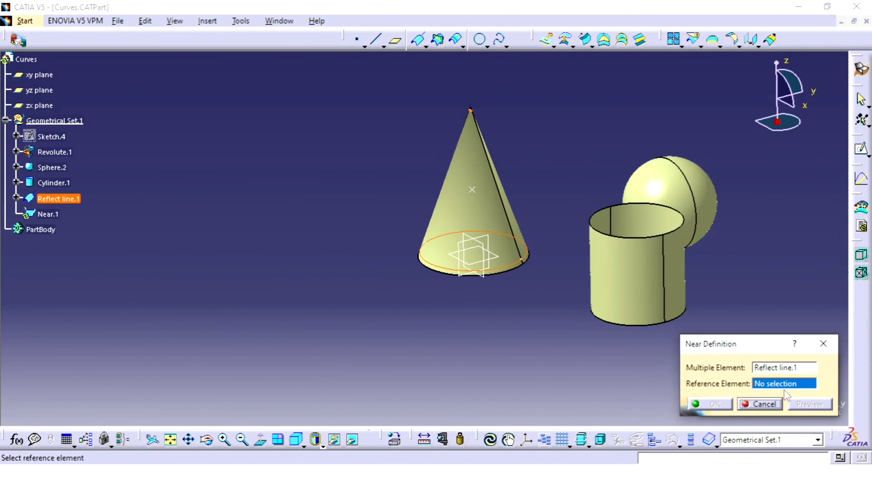
click(765, 404)
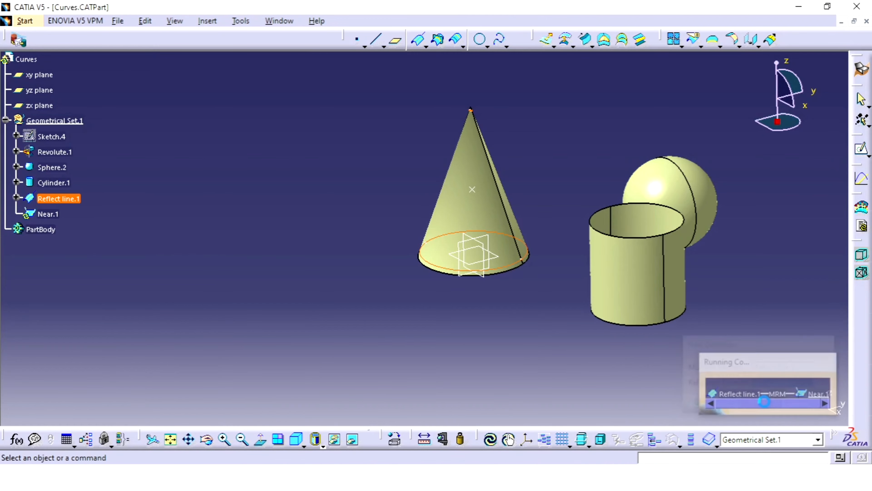
Step: Reopen the reflect line on the cone, raise its angle to 133 deg, and inspect the two curves
double_click(511, 261)
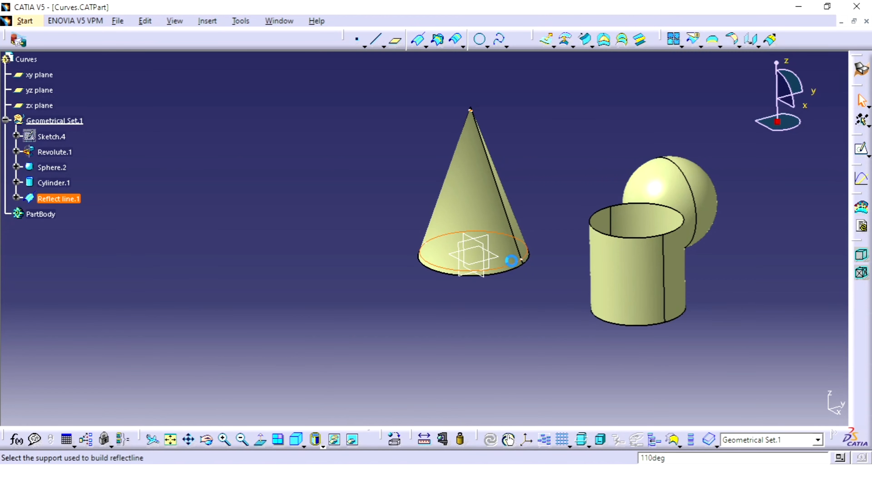
middle_drag(570, 217, 451, 211)
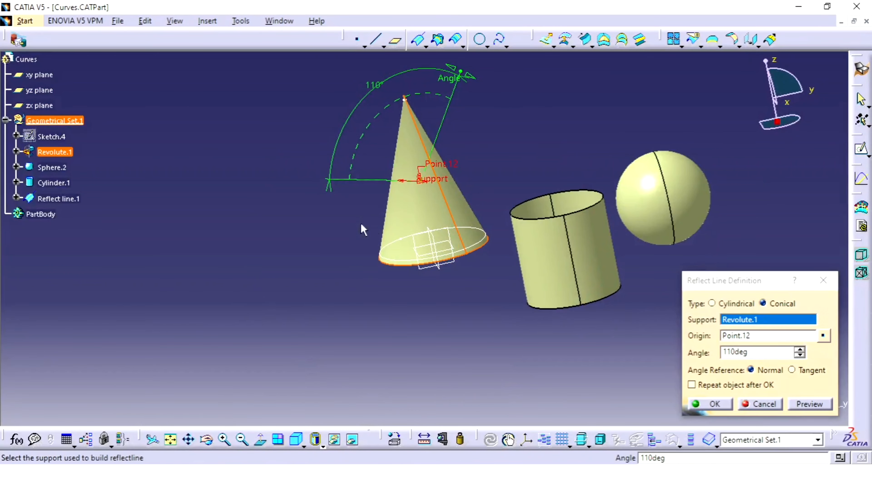
drag(800, 351, 799, 347)
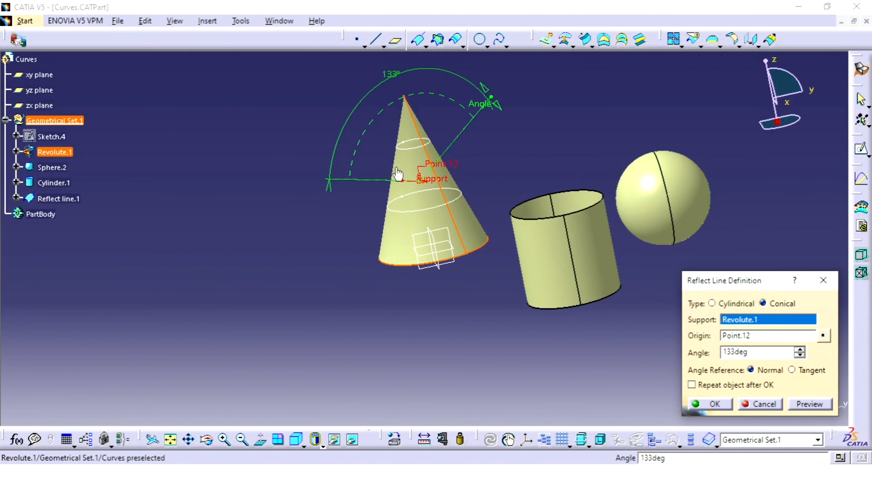
middle_drag(475, 174, 461, 186)
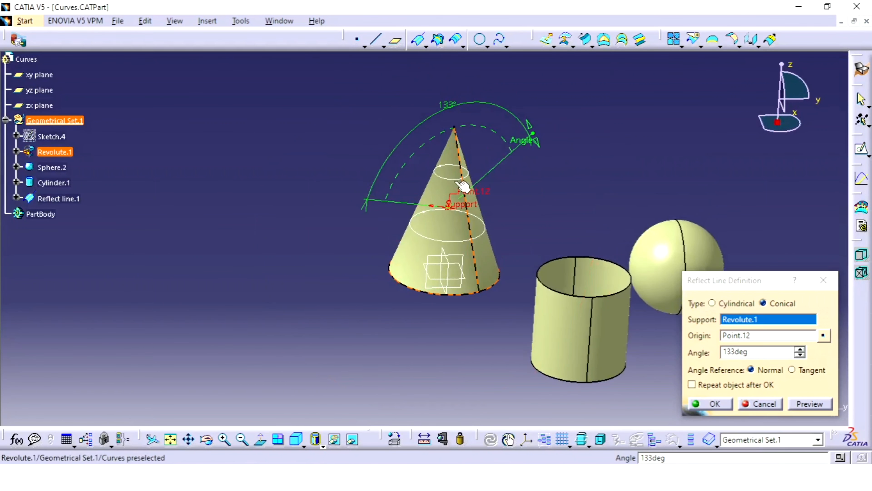
middle_drag(518, 286, 538, 222)
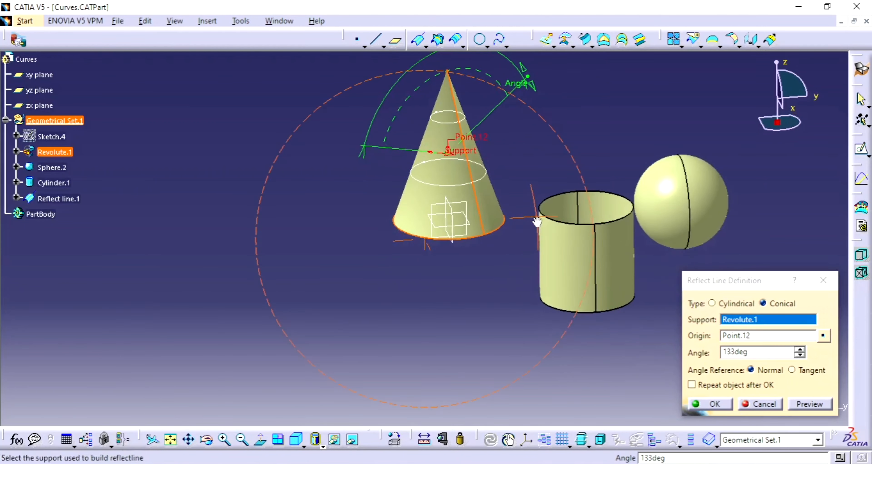
Step: Set the reflect line's angle to 120 deg and preview the curves on the cone from several sides
drag(767, 352, 685, 351)
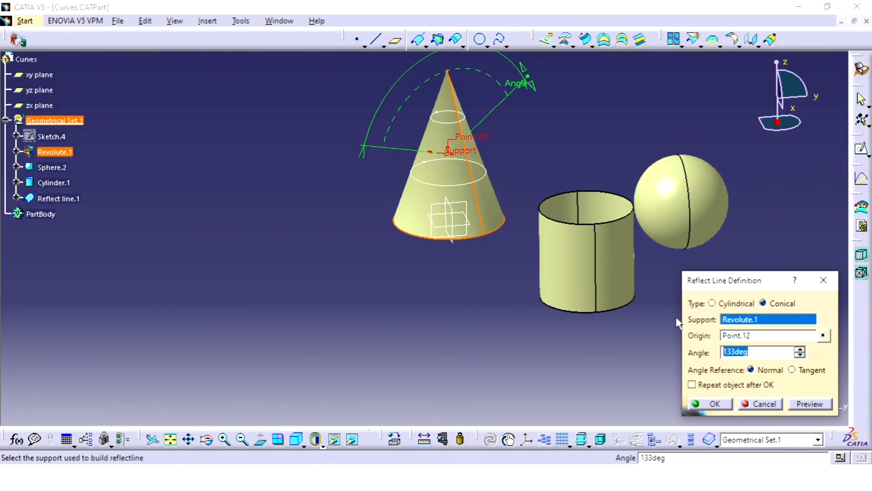
text(120)
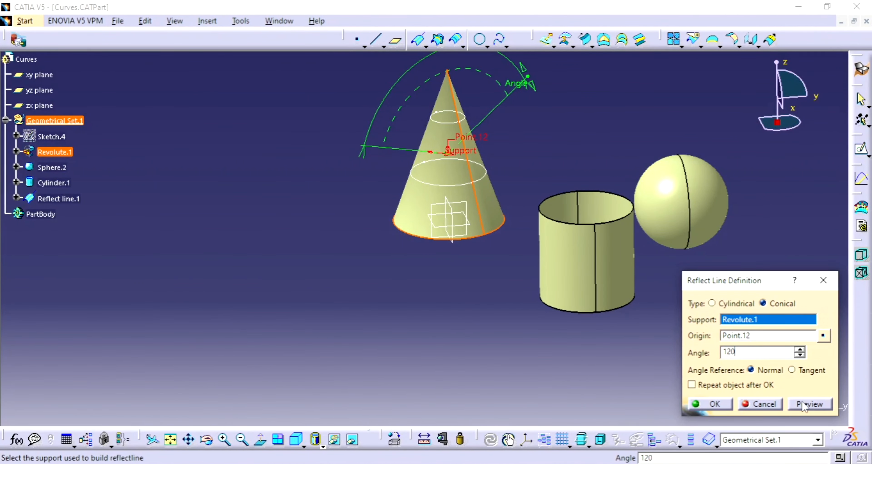
click(803, 404)
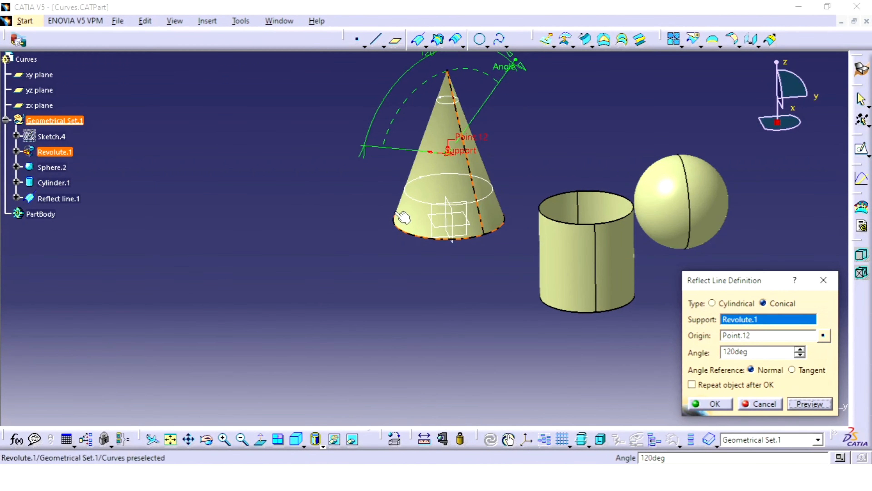
middle_drag(453, 108, 654, 304)
middle_drag(486, 286, 479, 124)
middle_drag(422, 150, 459, 187)
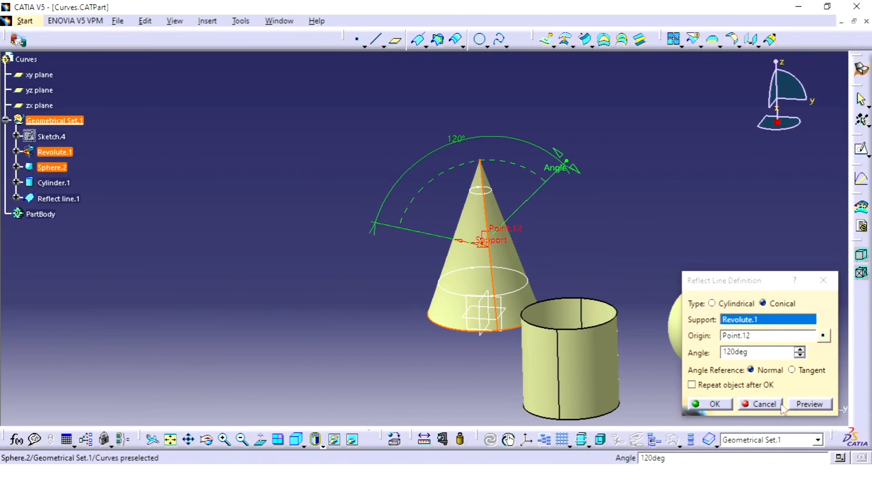
Step: Accept the conical reflect line and keep all its sub-elements
click(714, 403)
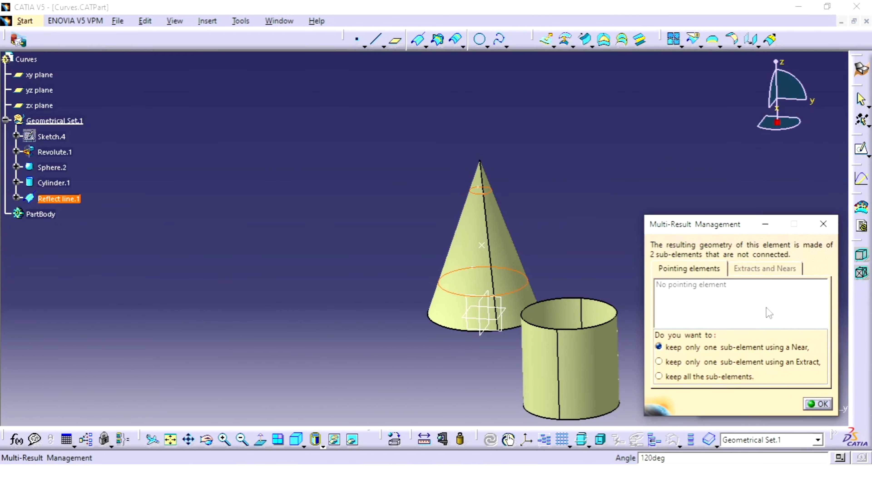
click(698, 378)
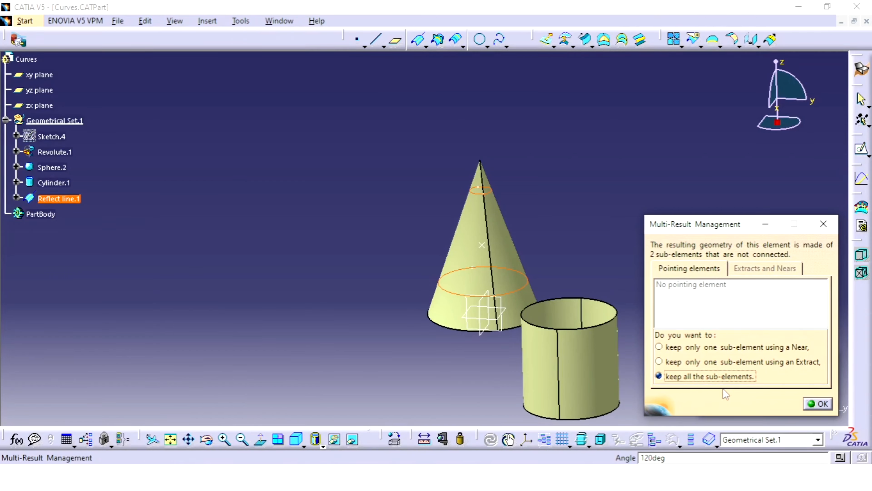
click(819, 405)
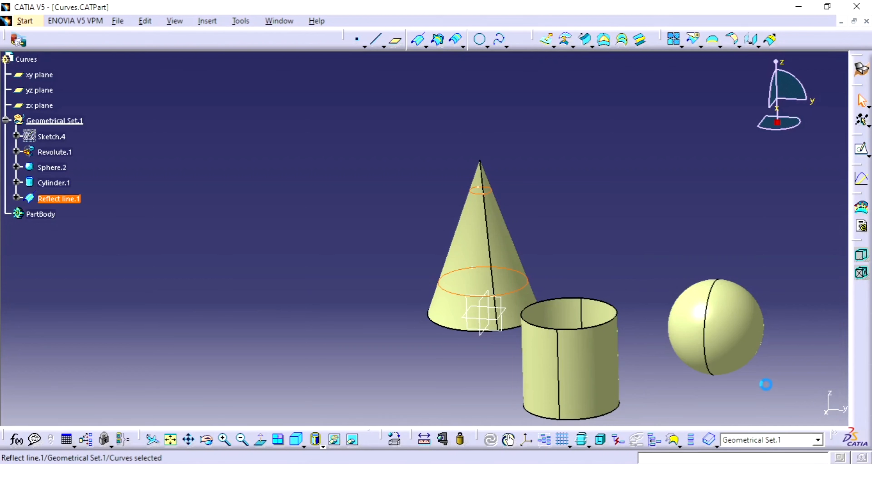
click(590, 268)
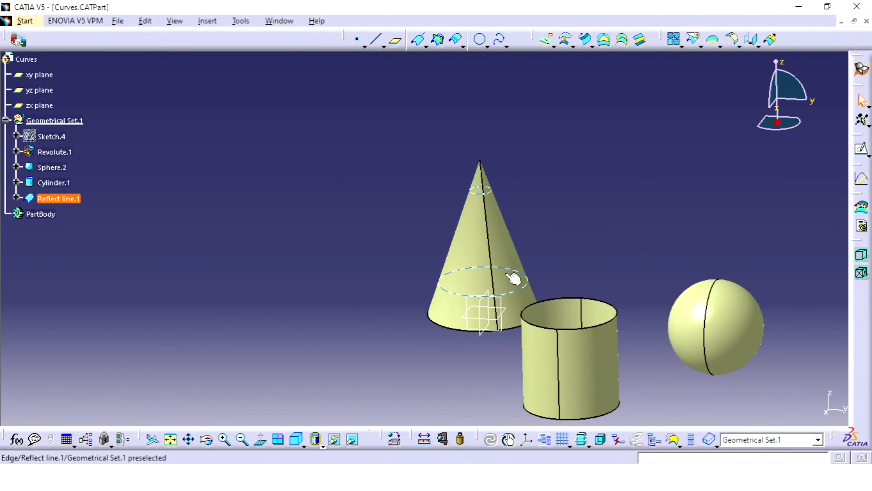
Step: Reopen the reflect line on the cone and lower its angle in 1 deg steps to 108 deg
double_click(497, 269)
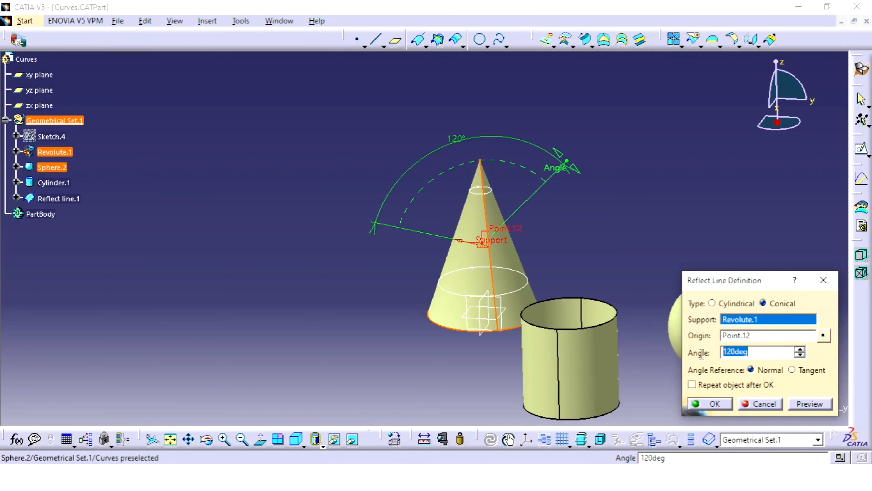
click(800, 355)
click(800, 355)
click(800, 355)
click(800, 356)
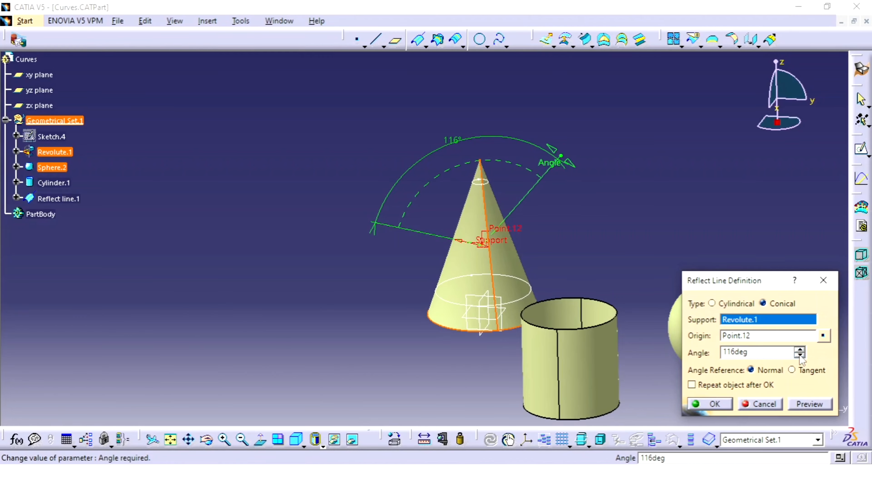
click(800, 355)
click(800, 355)
click(800, 355)
click(800, 356)
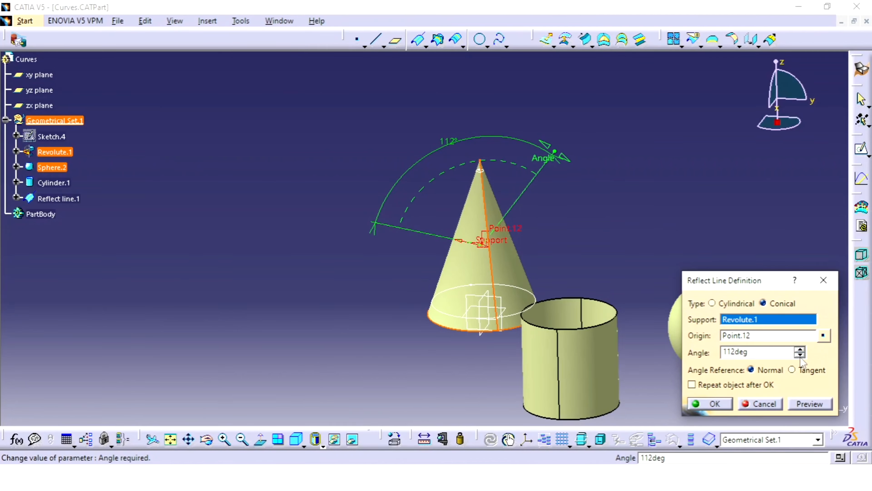
click(800, 355)
click(800, 355)
click(800, 355)
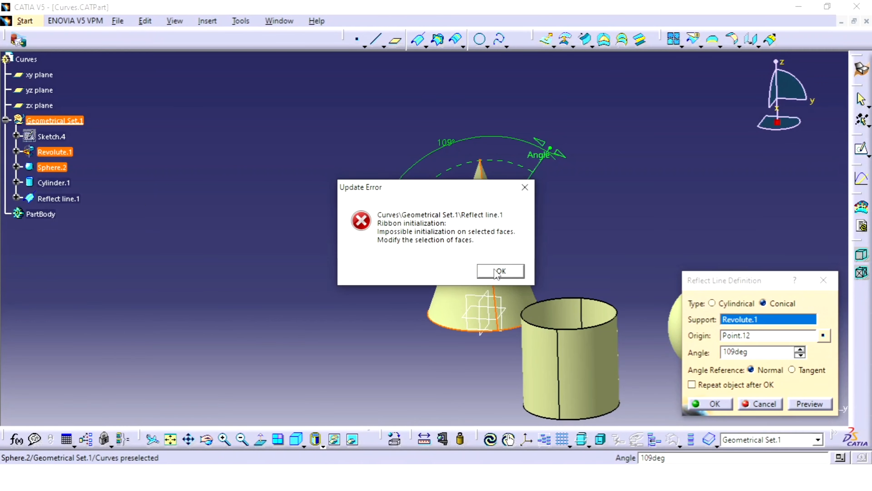
click(499, 271)
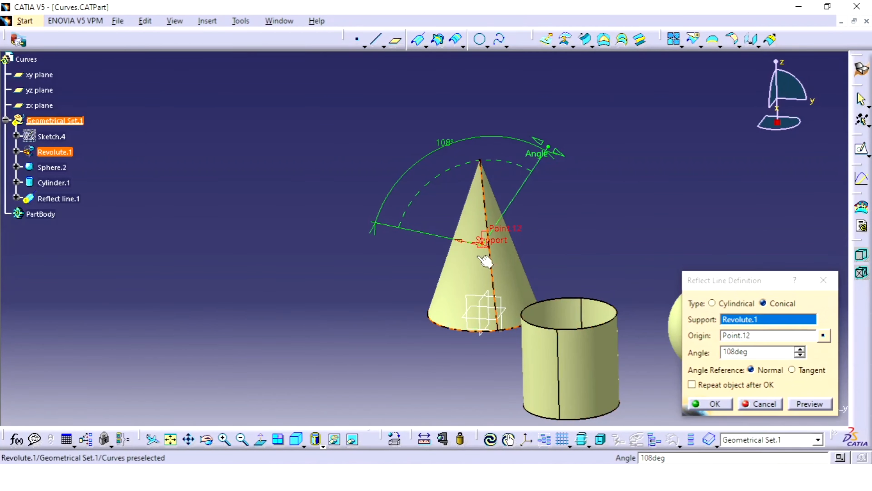
Step: Raise the reflect line's angle in 1 deg steps to 243 deg while watching the curves on the cone
click(799, 349)
drag(799, 349, 797, 350)
click(529, 274)
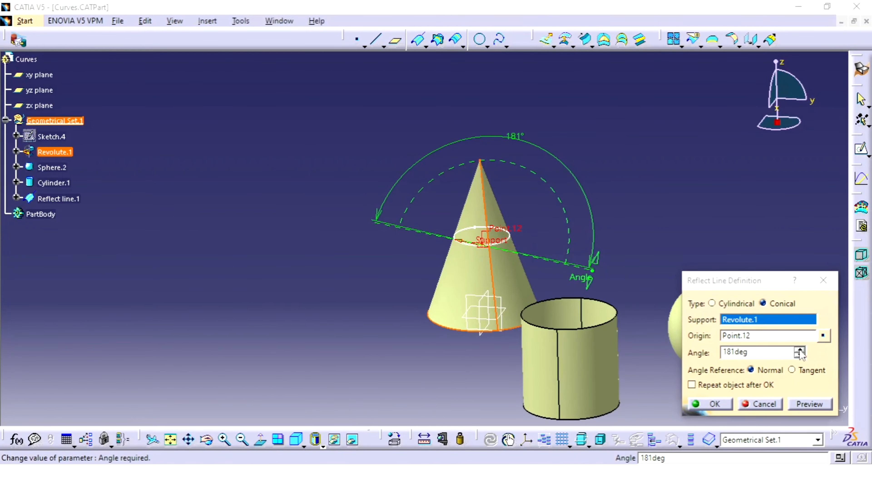
drag(799, 349, 799, 349)
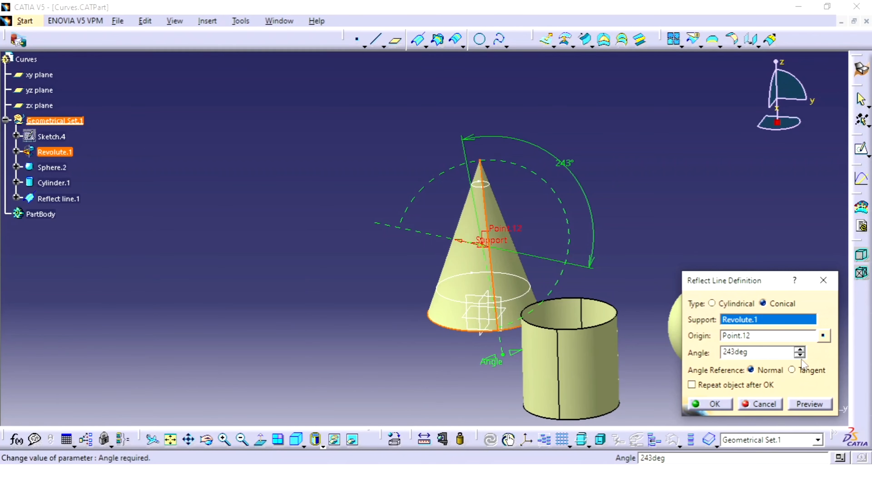
Step: Lower the cone reflect line's angle to 149 deg and accept it, keeping all the sub-elements
drag(801, 355, 799, 354)
click(523, 273)
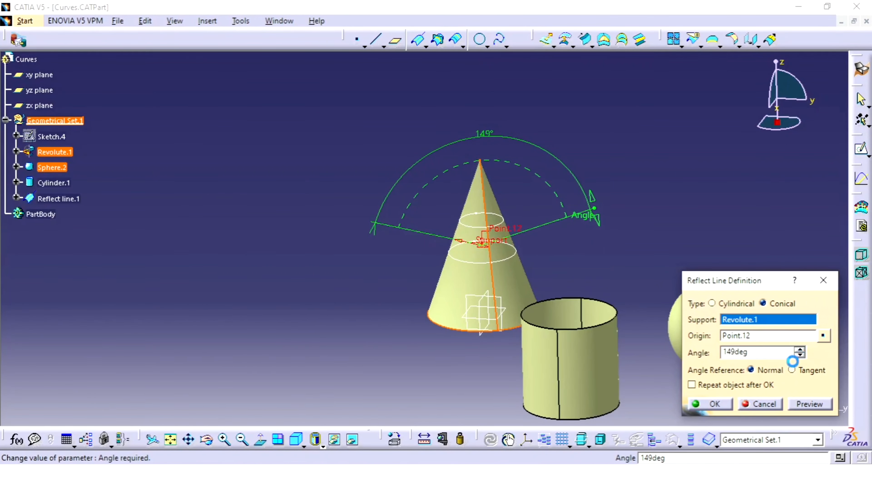
click(718, 408)
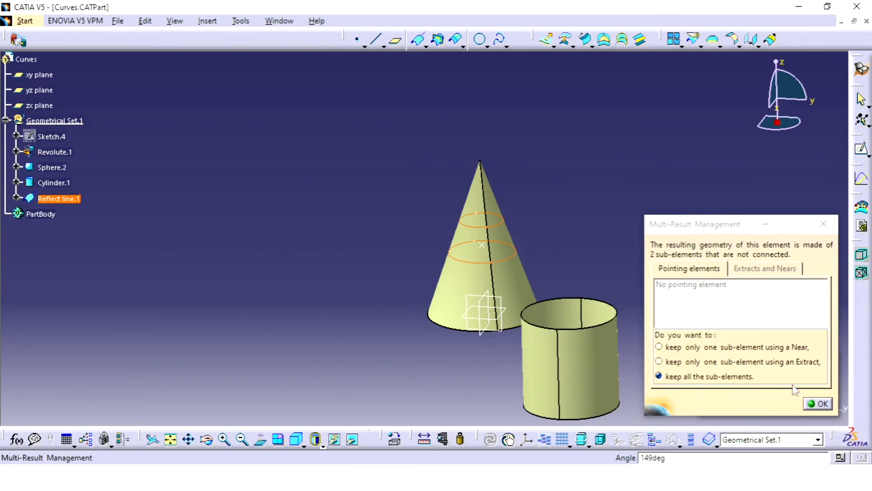
click(818, 401)
click(654, 384)
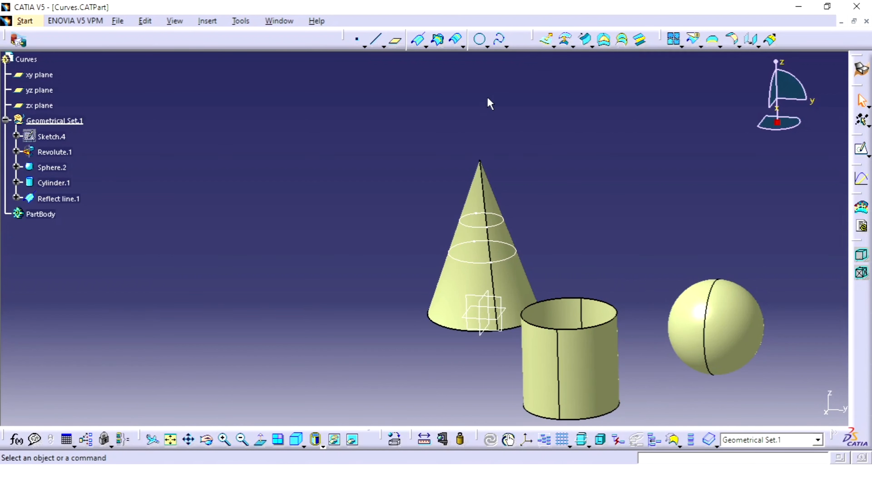
Step: Start a Cylindrical reflect line on the cylinder with the X Component as direction and a 10 deg angle, and preview it
click(418, 40)
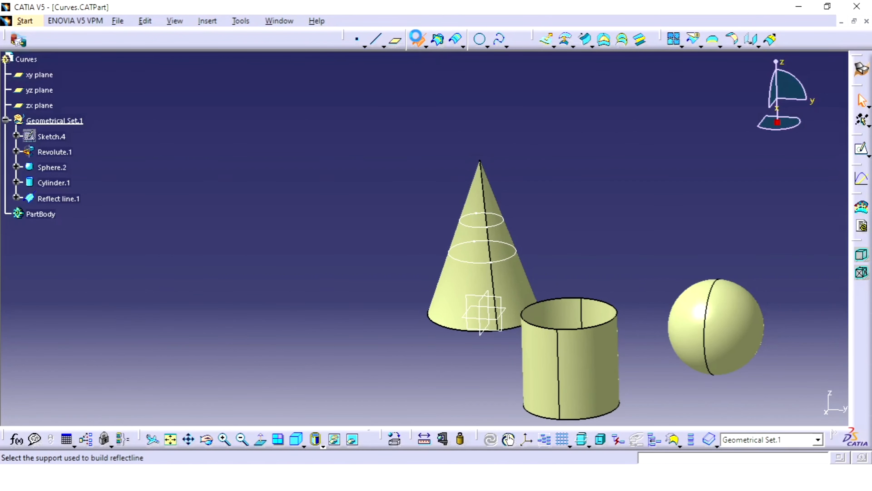
click(557, 356)
click(724, 308)
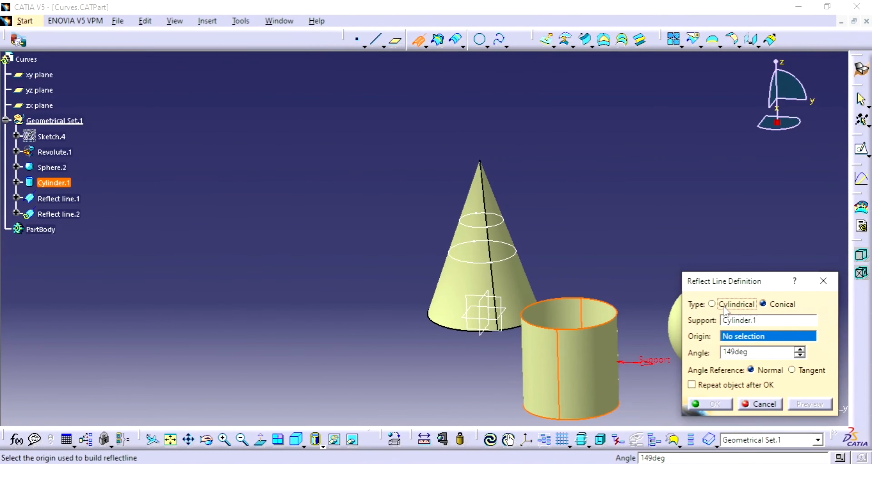
right_click(753, 340)
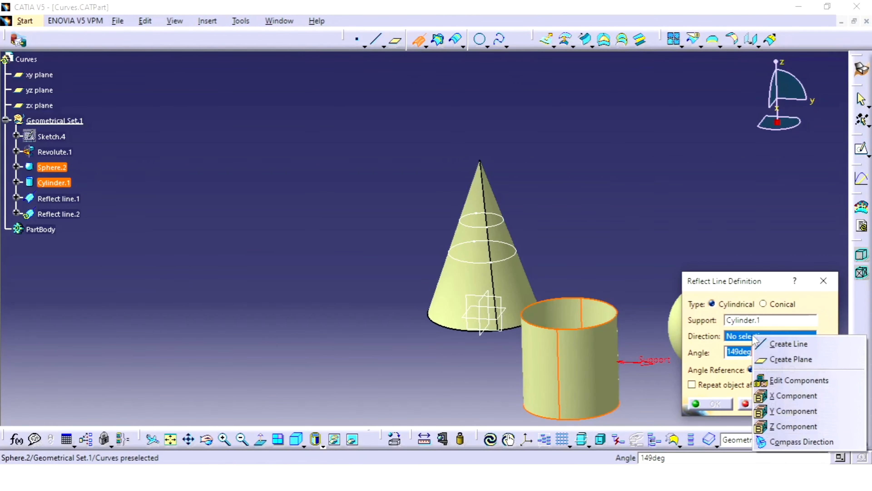
click(797, 397)
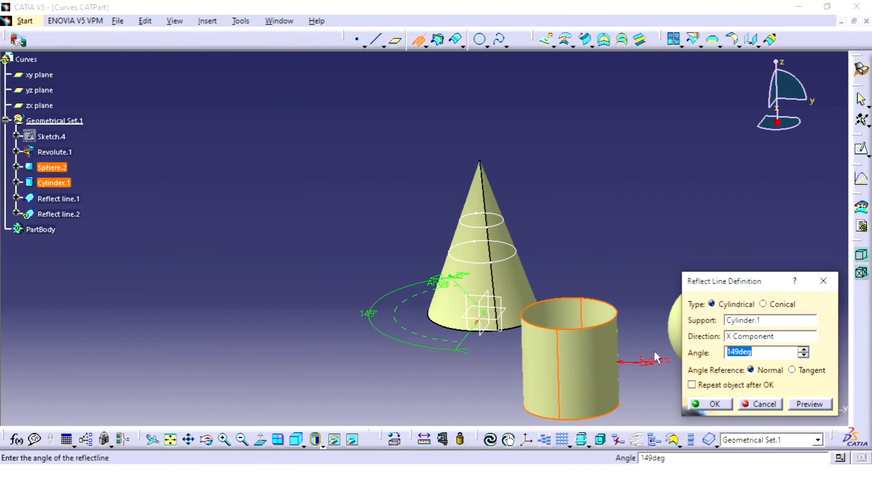
text(10)
click(810, 403)
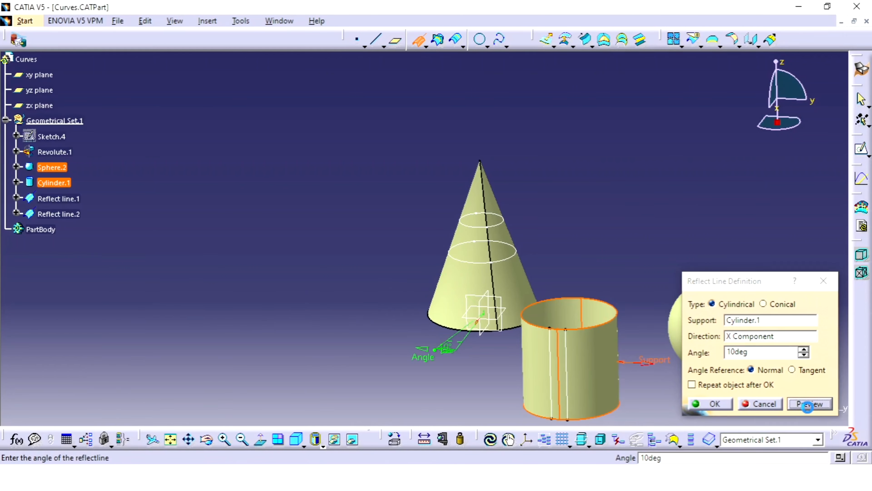
middle_drag(551, 366, 563, 324)
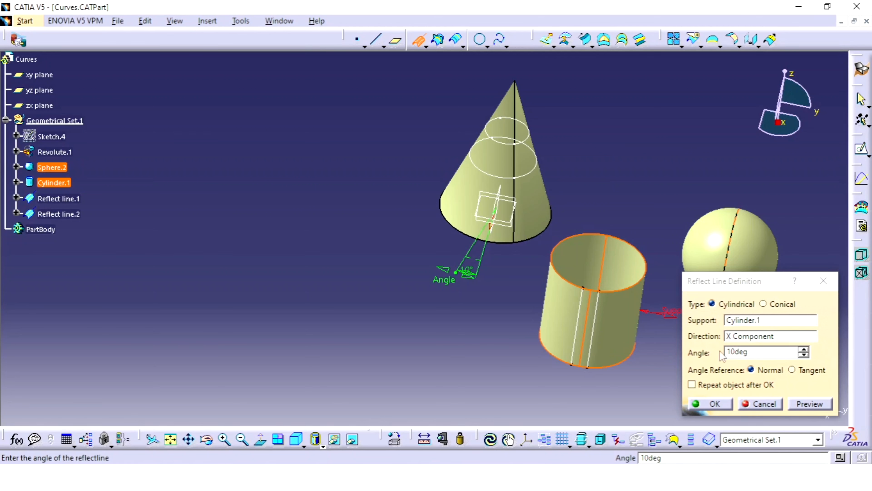
Step: Change the cylinder reflect line's direction to the Y Component and inspect the previewed lines
right_click(778, 336)
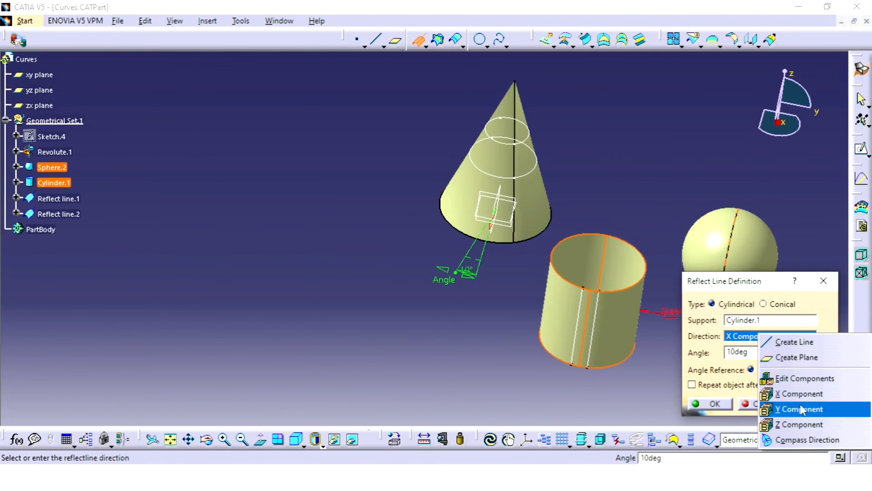
click(774, 409)
click(796, 402)
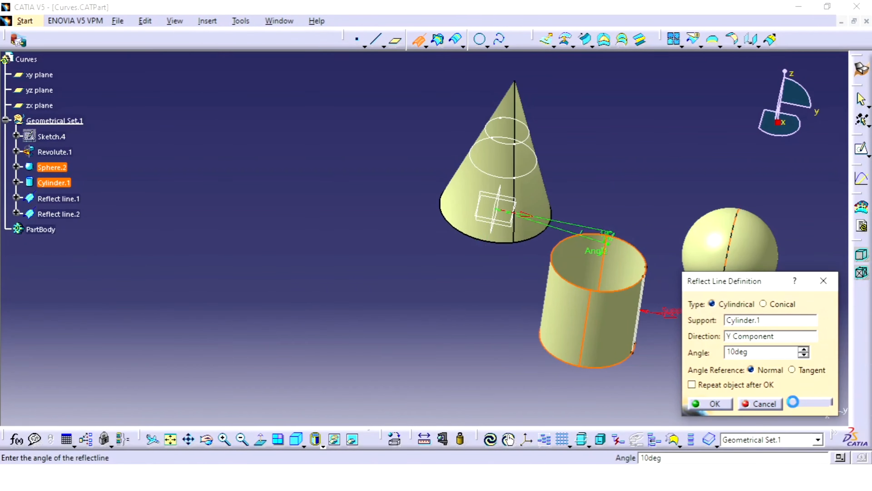
middle_drag(573, 306, 450, 301)
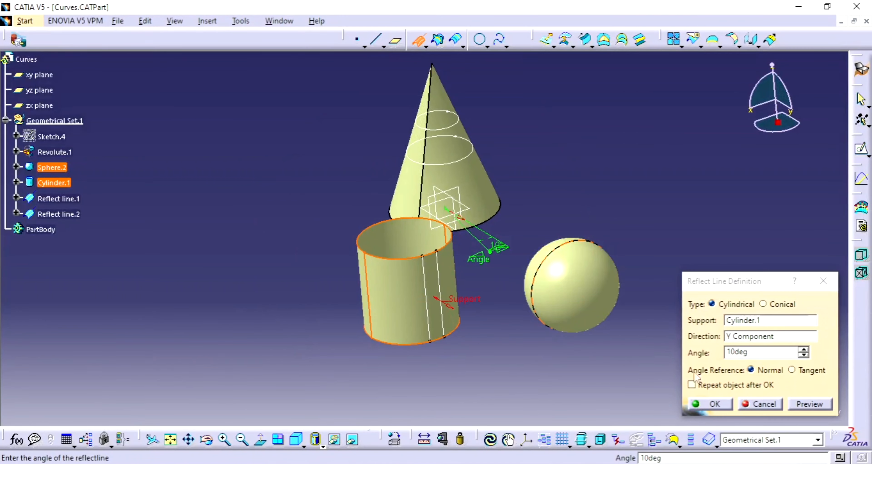
Step: Switch the cylinder reflect line's angle reference to Tangent and preview the resulting lines
click(795, 370)
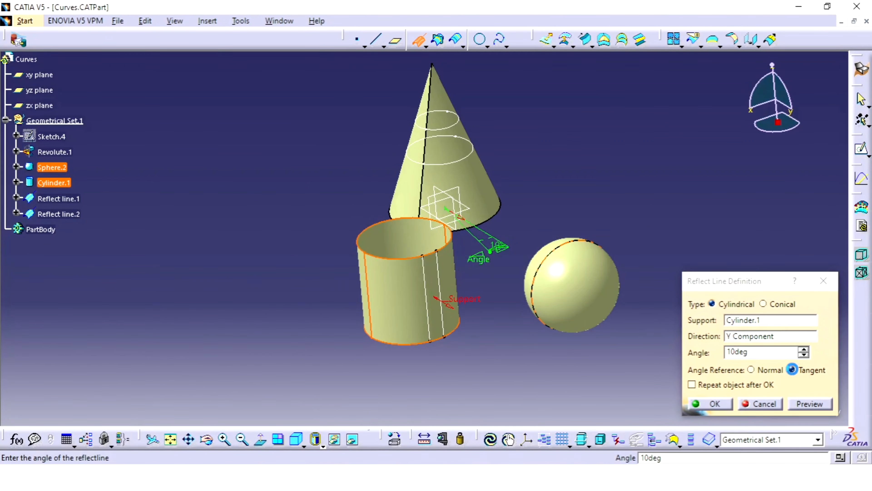
click(805, 402)
middle_drag(398, 308, 553, 317)
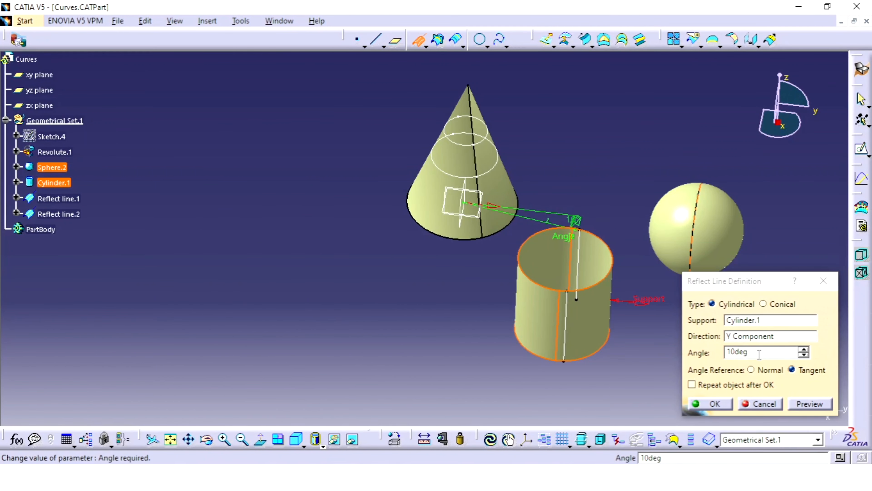
Step: Try the Z Component as the direction of the reflect line on the cylinder and preview it
click(772, 336)
right_click(771, 337)
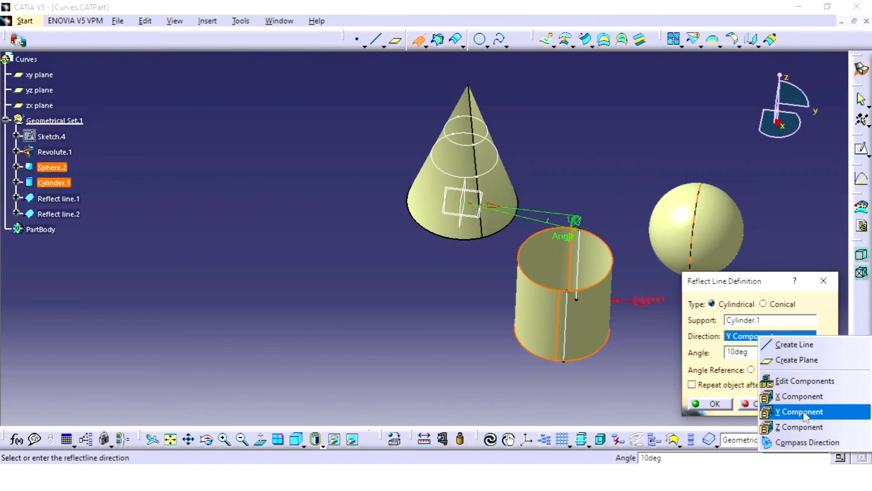
click(798, 428)
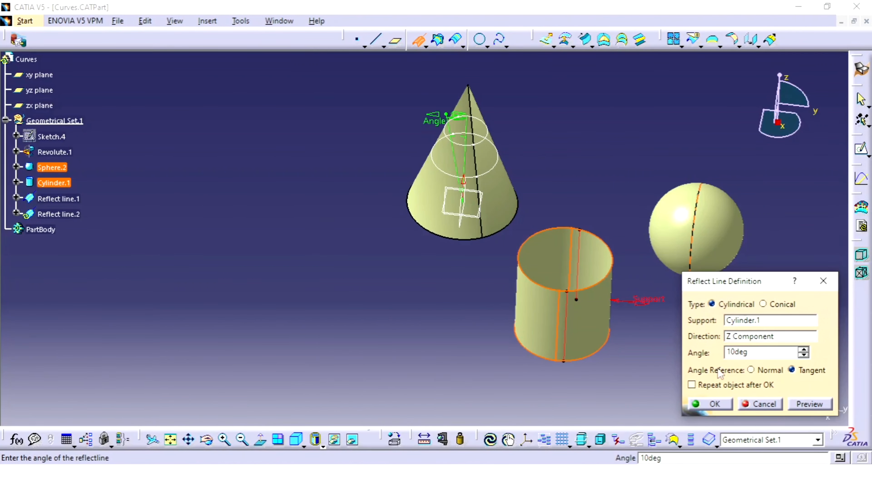
click(809, 404)
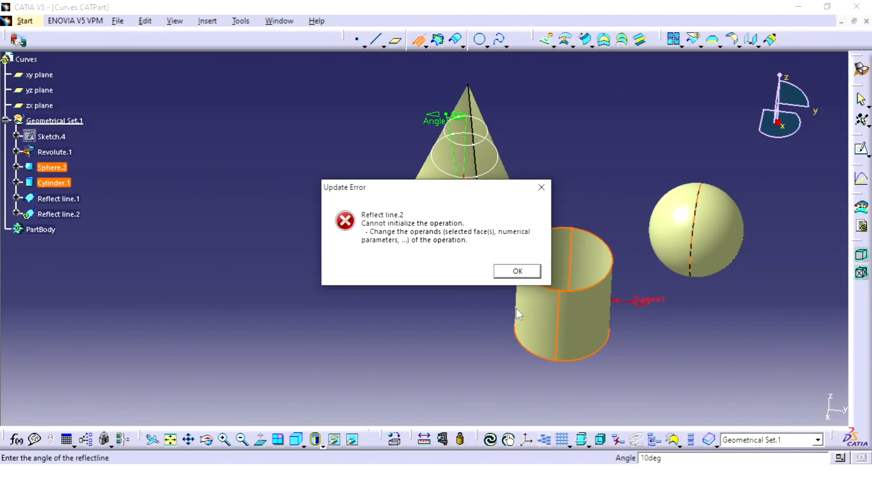
click(517, 270)
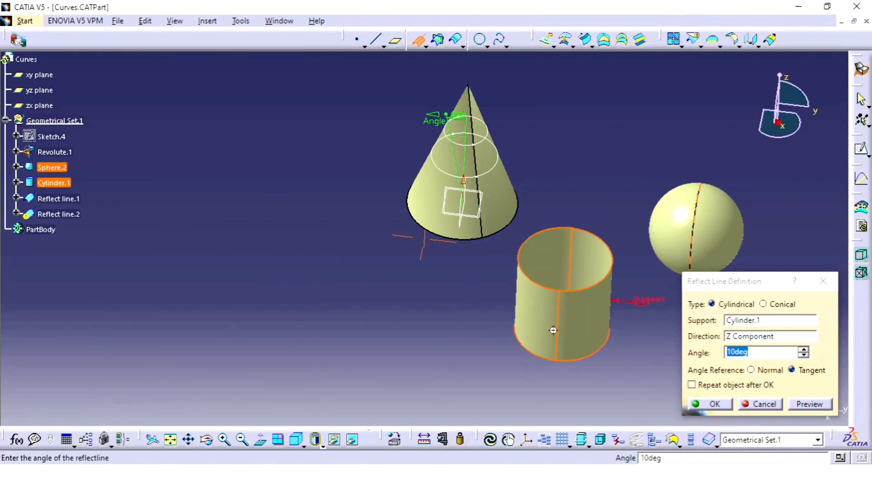
middle_drag(551, 329, 522, 311)
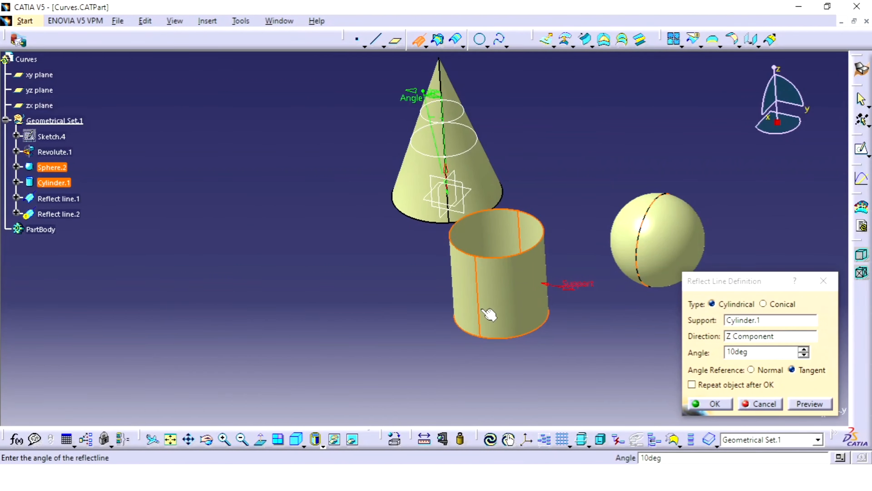
Step: Set the cylinder reflect line's direction back to the X Component and preview it with the Tangent reference
right_click(777, 338)
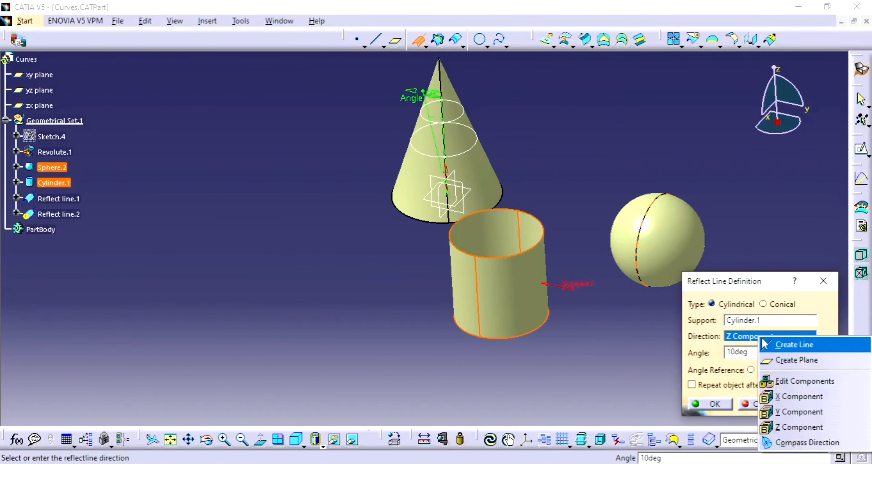
click(799, 397)
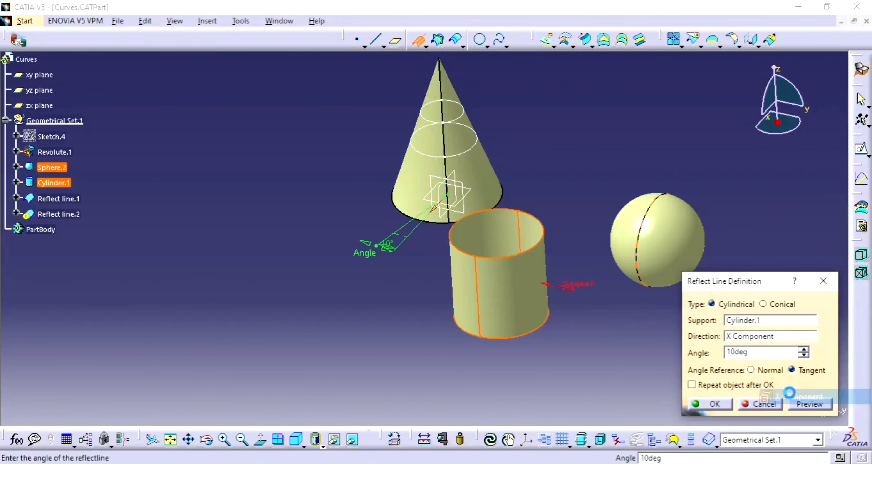
click(807, 404)
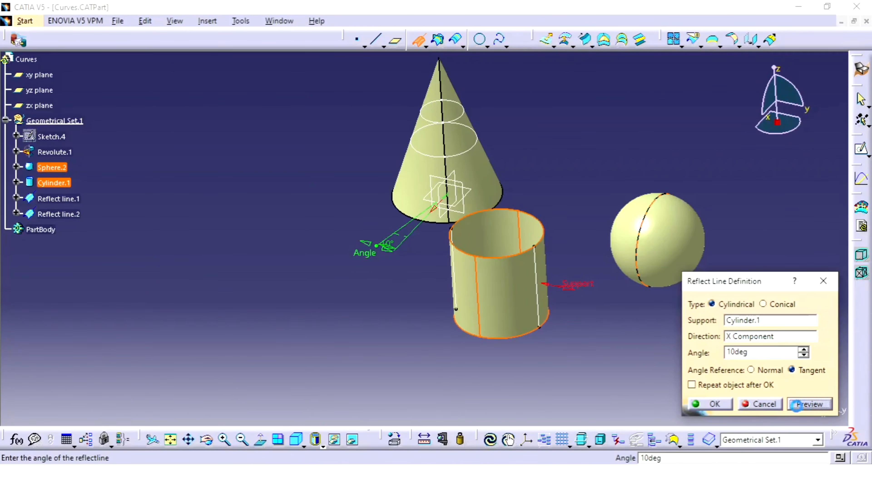
Step: Try an angle of 90 deg for the cylinder's reflect line with the Tangent reference
double_click(766, 349)
text(9)
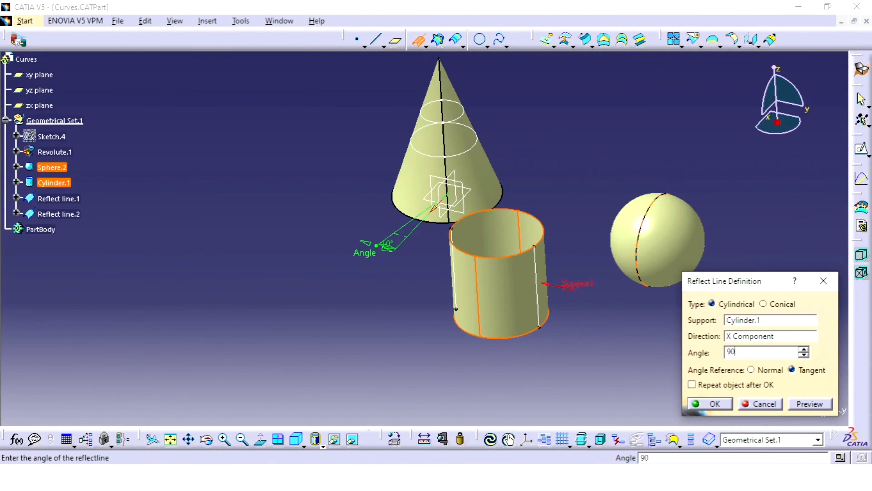
text(0)
click(807, 404)
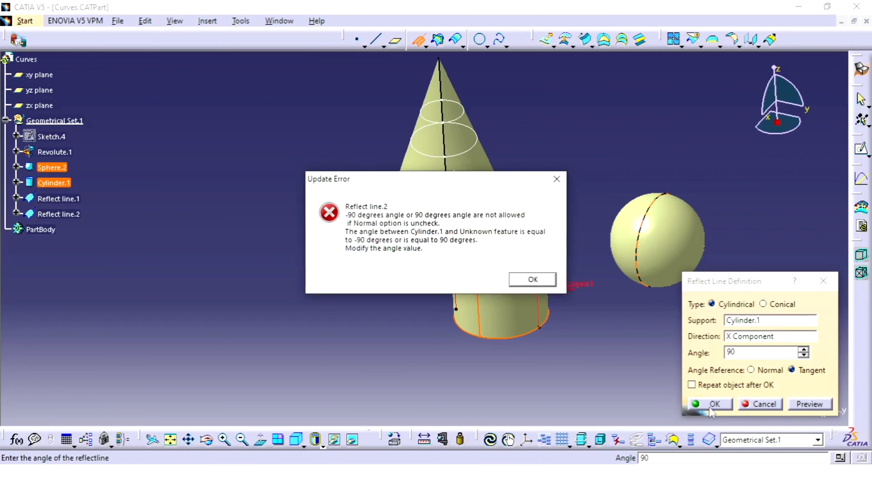
click(534, 280)
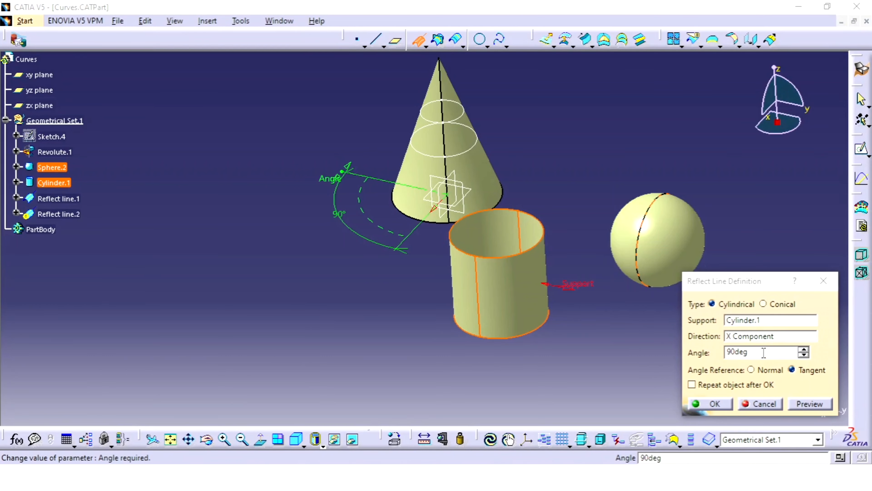
Step: Set the cylinder reflect line's angle to 75 deg and preview the lines
drag(764, 352, 674, 352)
key(BackSpace)
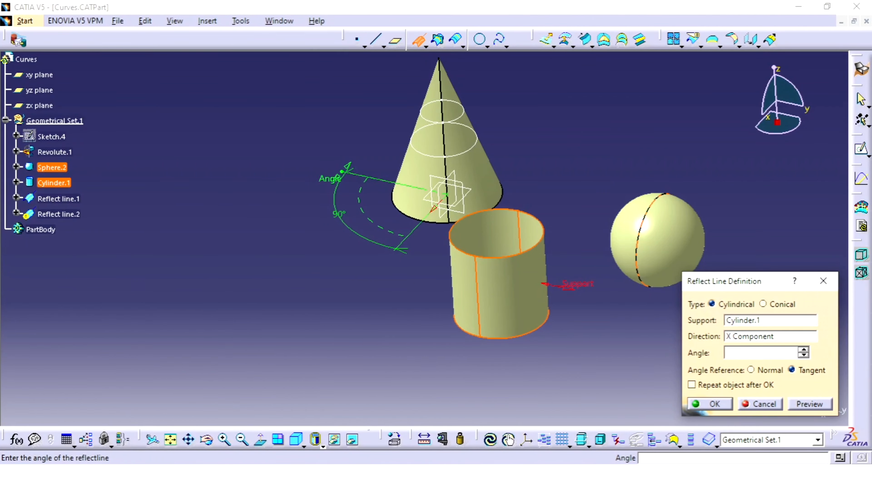
click(807, 408)
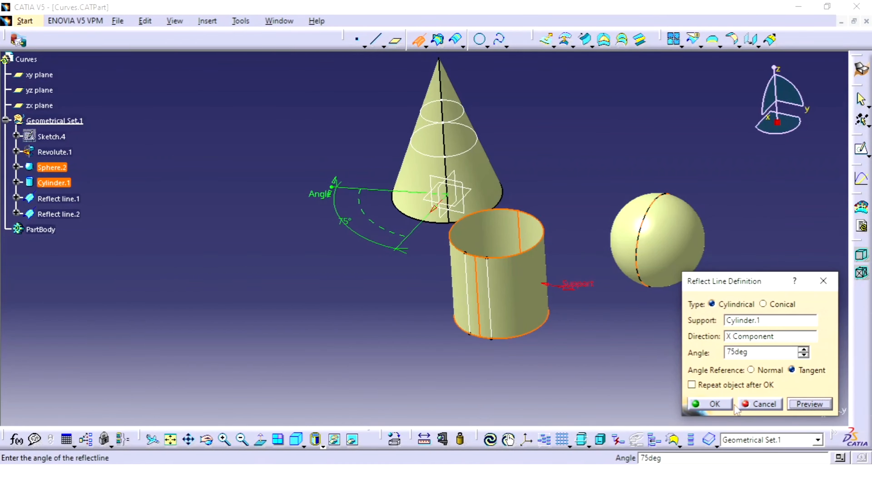
Step: Accept the reflect line on the cylinder and keep all its sub-elements
click(717, 406)
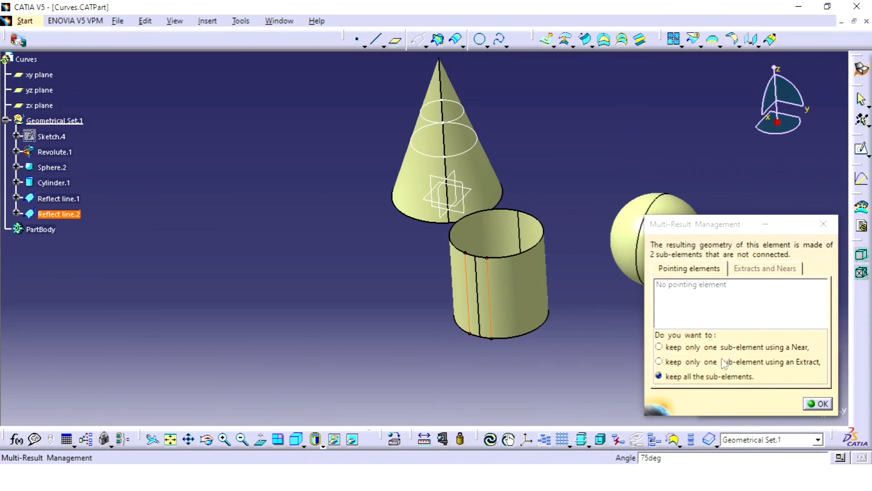
click(708, 349)
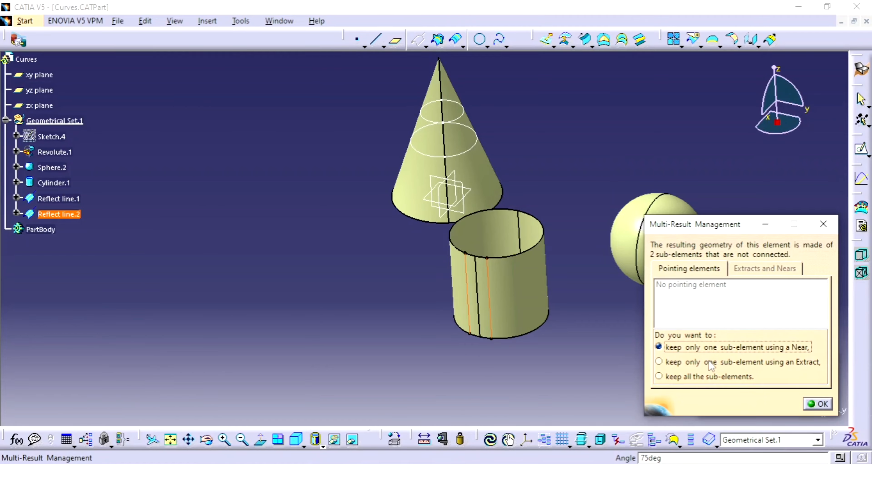
click(710, 362)
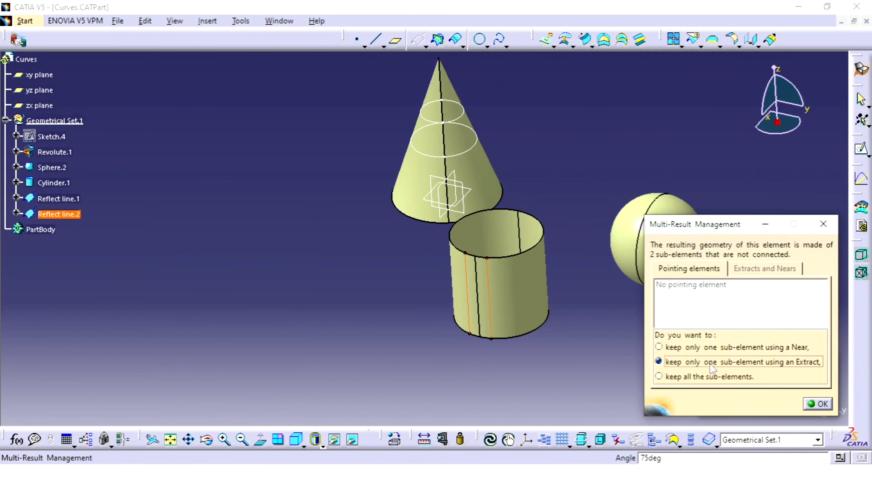
click(701, 377)
click(816, 404)
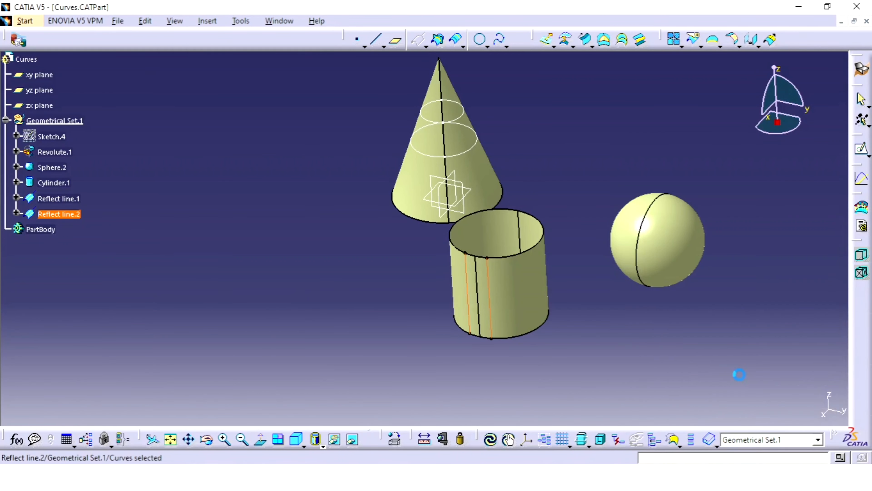
middle_drag(590, 306, 614, 306)
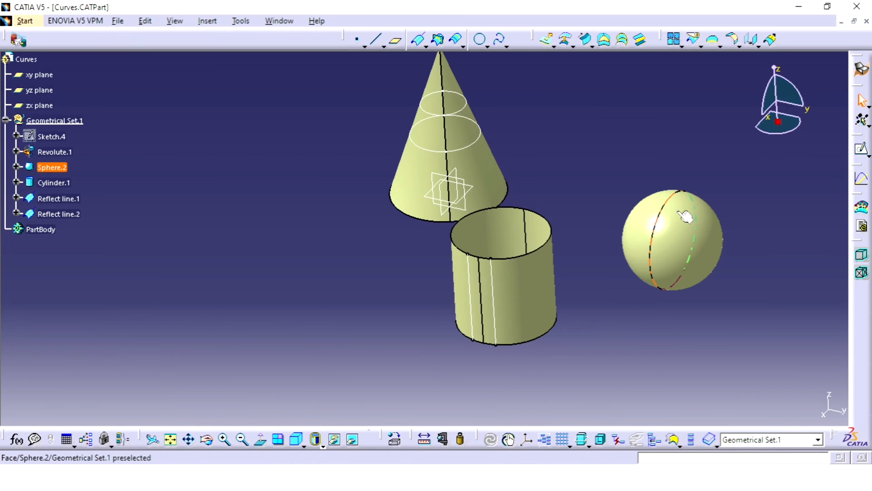
middle_drag(623, 218, 449, 267)
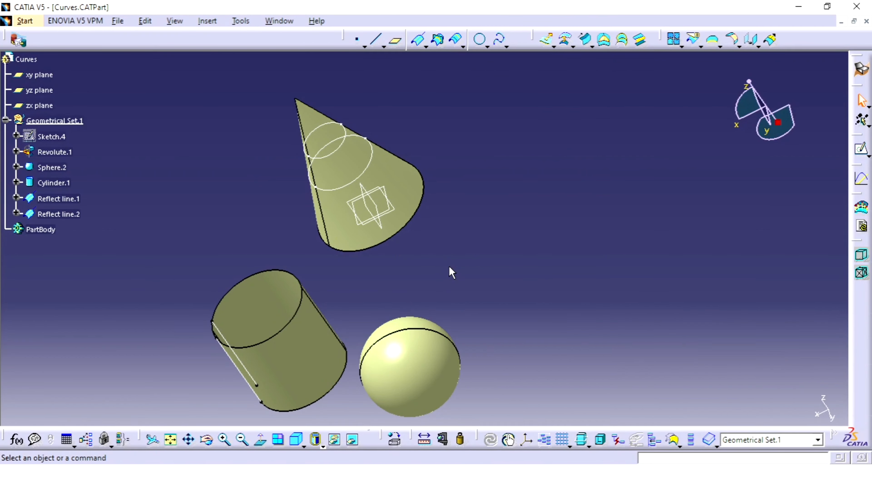
Step: Split the cone surface using its reflect line as the cutting element, keeping all the sub-elements
middle_drag(447, 263, 480, 225)
middle_drag(405, 219, 433, 272)
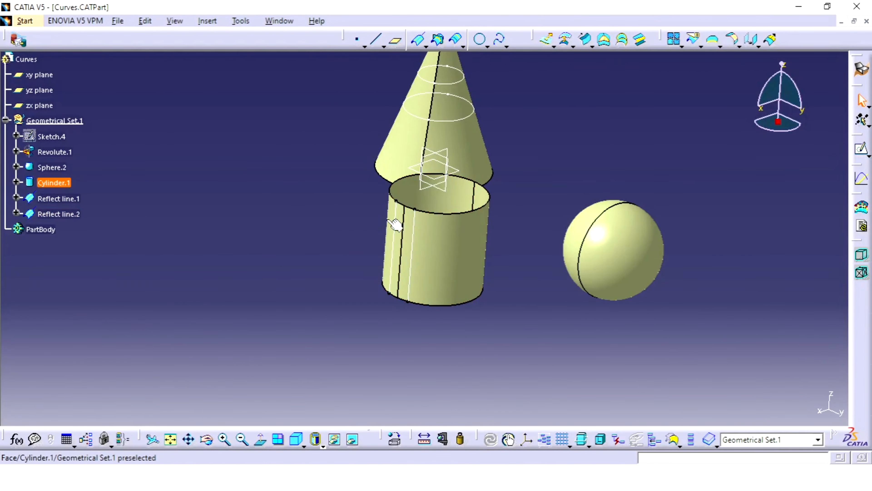
middle_drag(443, 193, 453, 250)
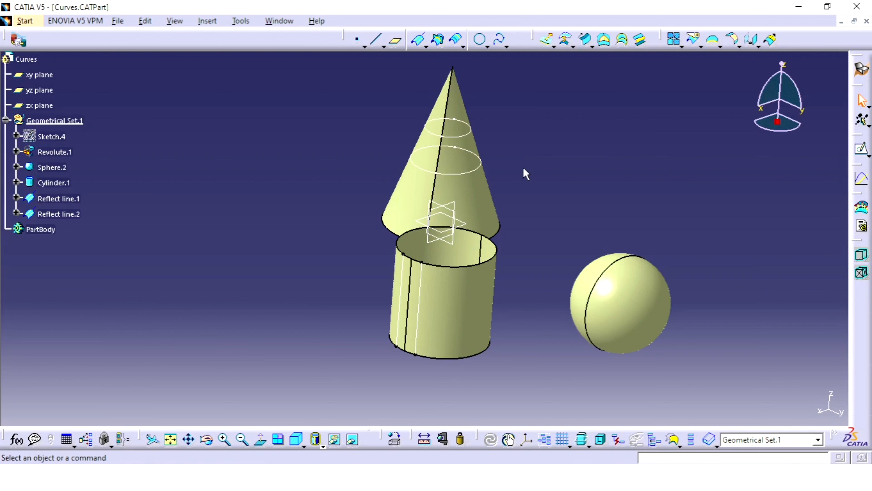
middle_drag(516, 176, 516, 175)
click(694, 40)
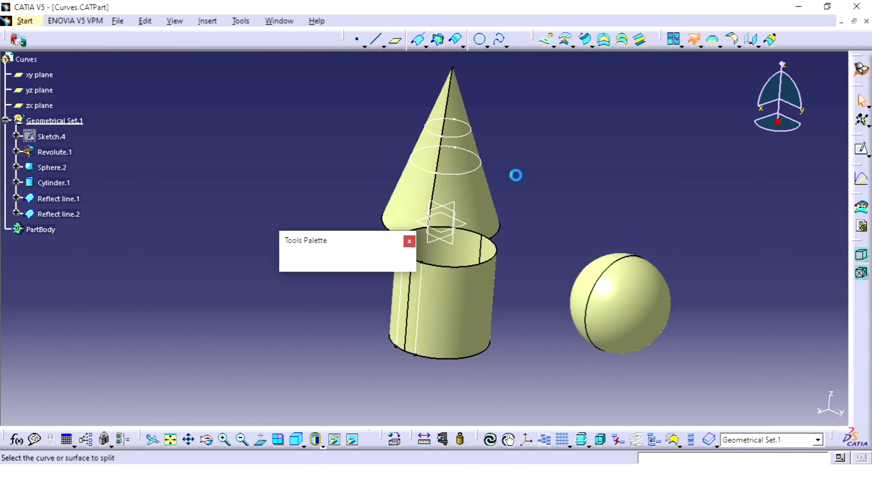
click(480, 178)
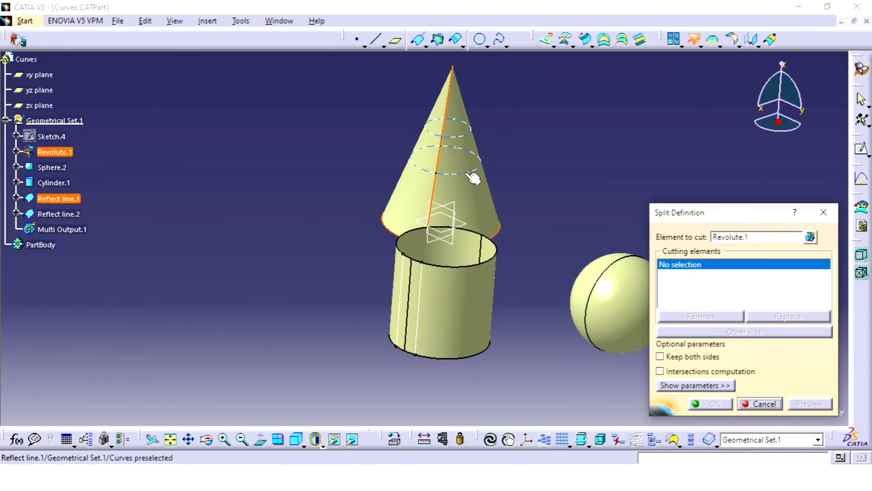
click(467, 173)
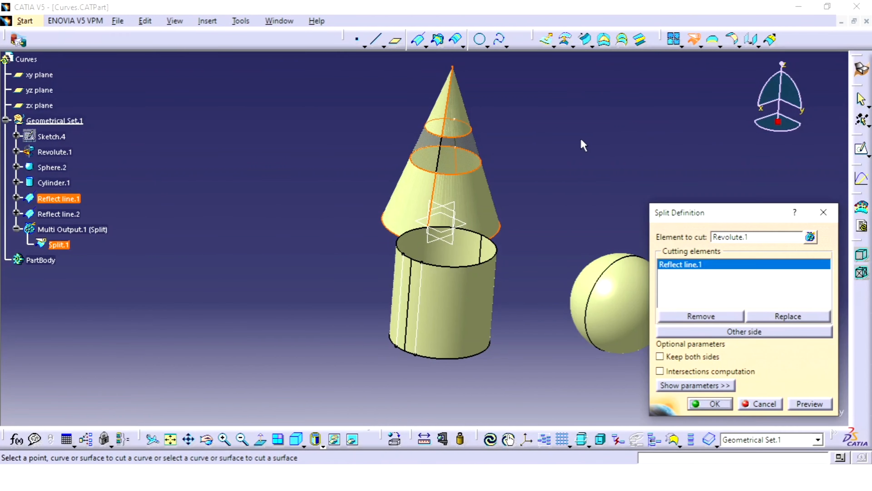
middle_drag(399, 166, 429, 145)
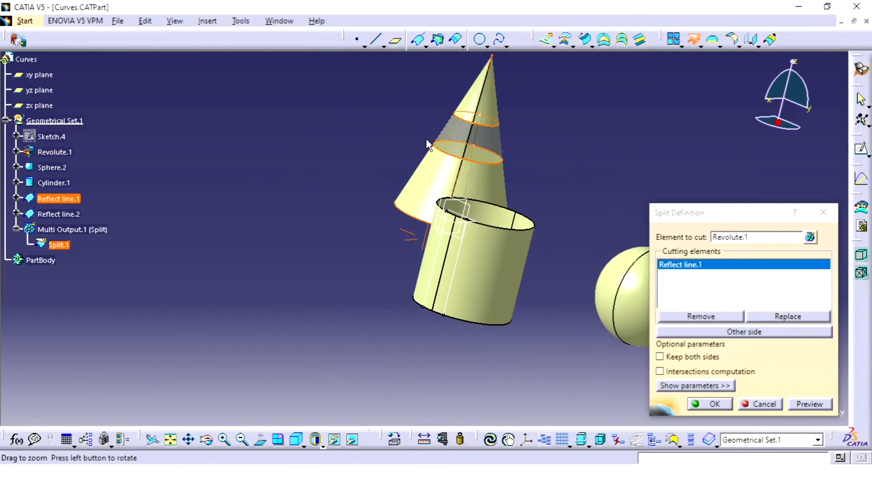
click(719, 408)
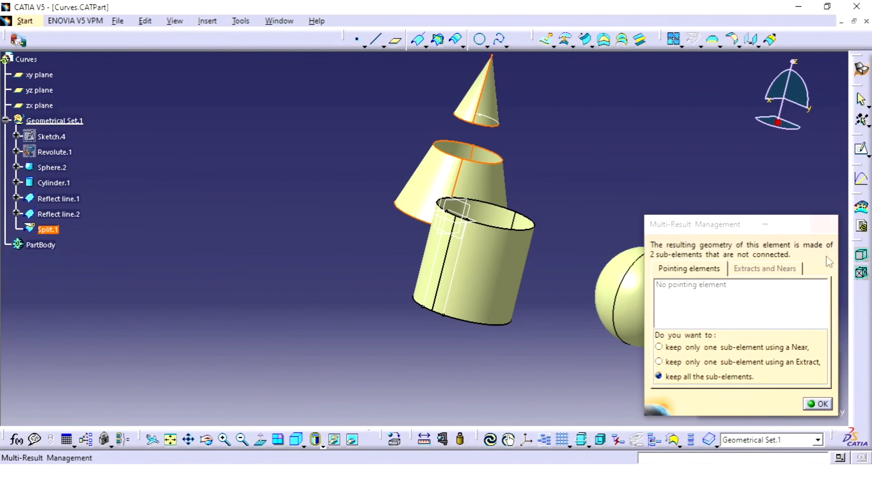
click(826, 405)
Step: Delete the split feature made on the cone
middle_drag(613, 154, 304, 196)
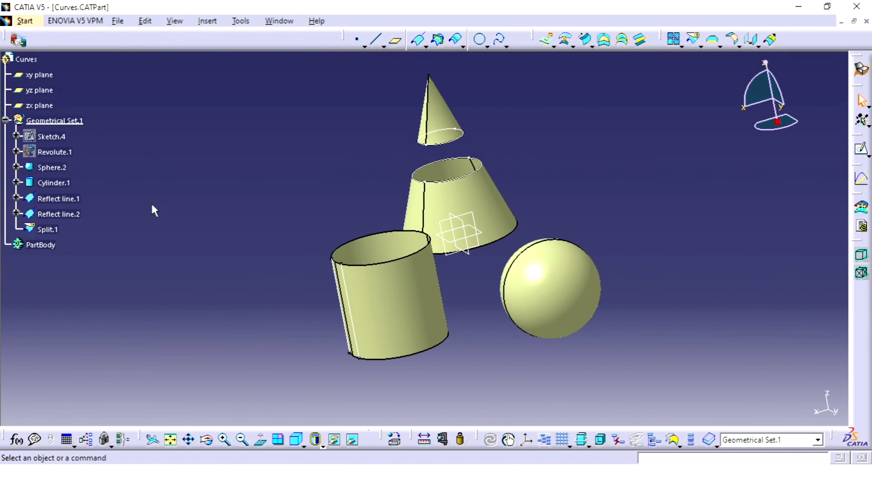
right_click(47, 230)
click(95, 384)
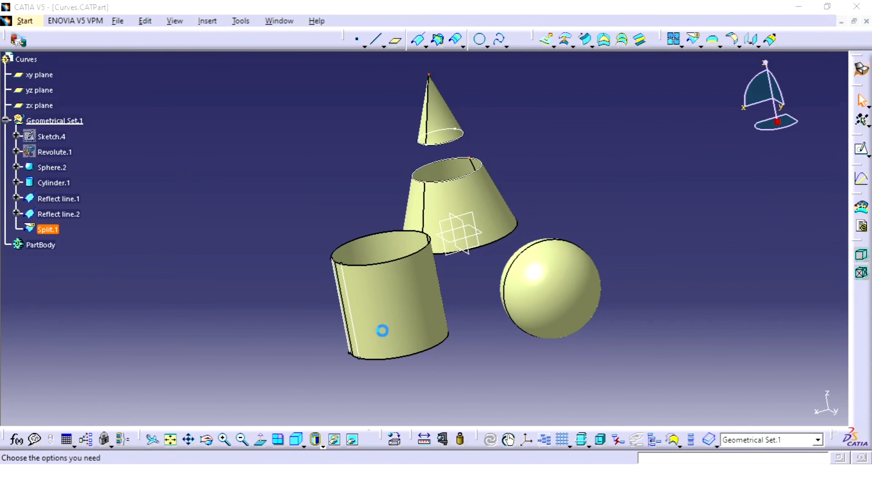
click(764, 406)
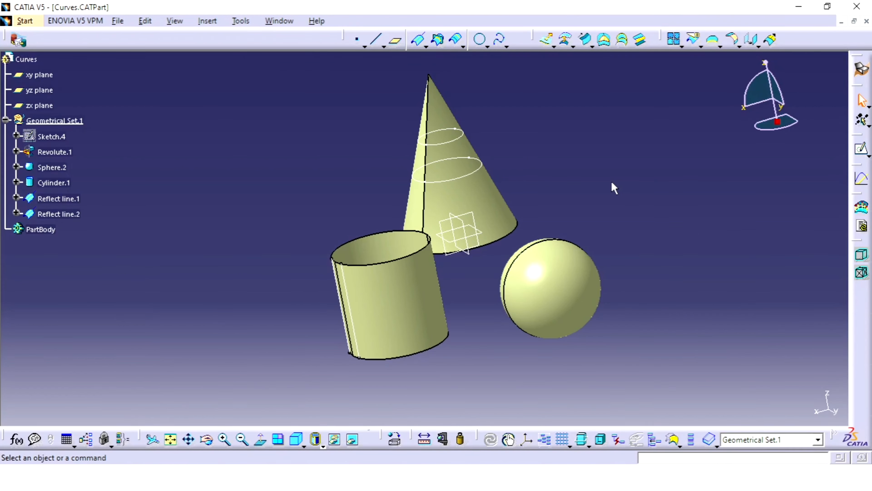
Step: Hide the cone, sphere and cylinder surfaces together with both reflect lines
middle_drag(611, 181, 424, 241)
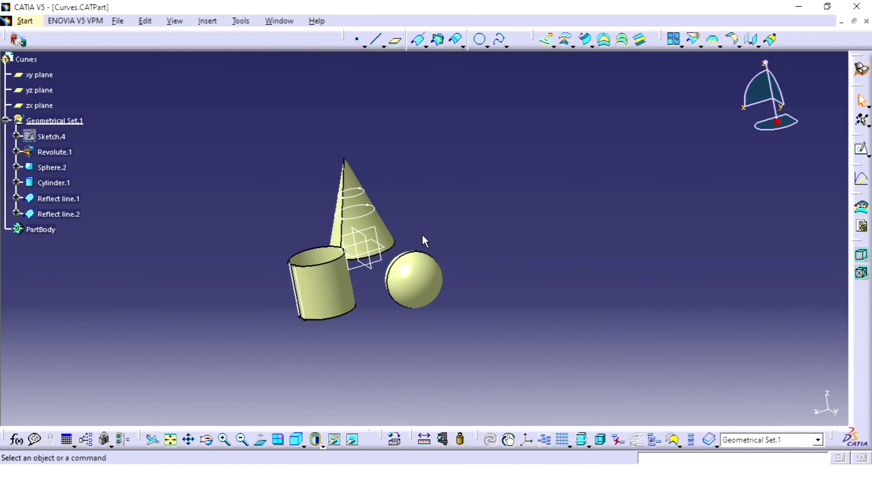
drag(130, 101, 541, 321)
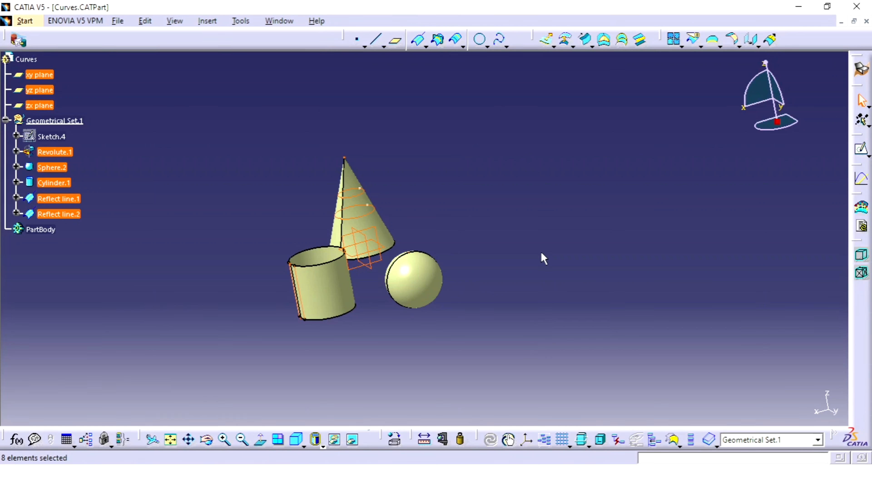
click(148, 159)
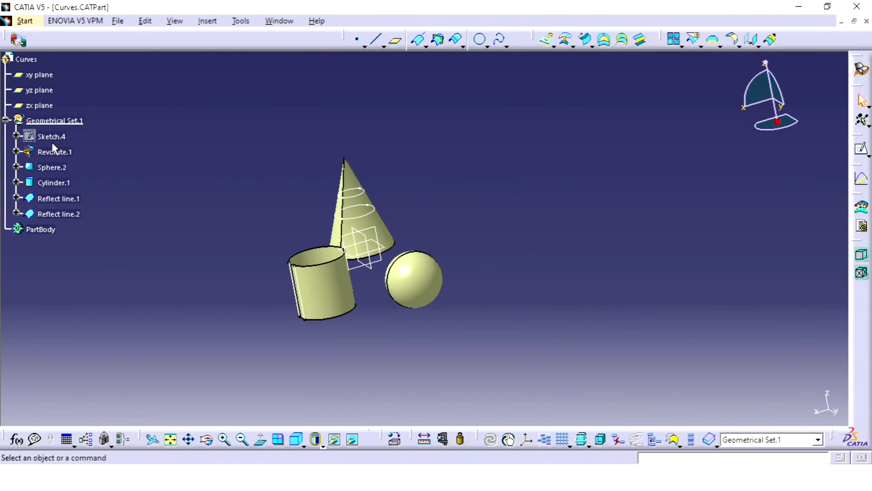
click(62, 154)
shift+click(74, 215)
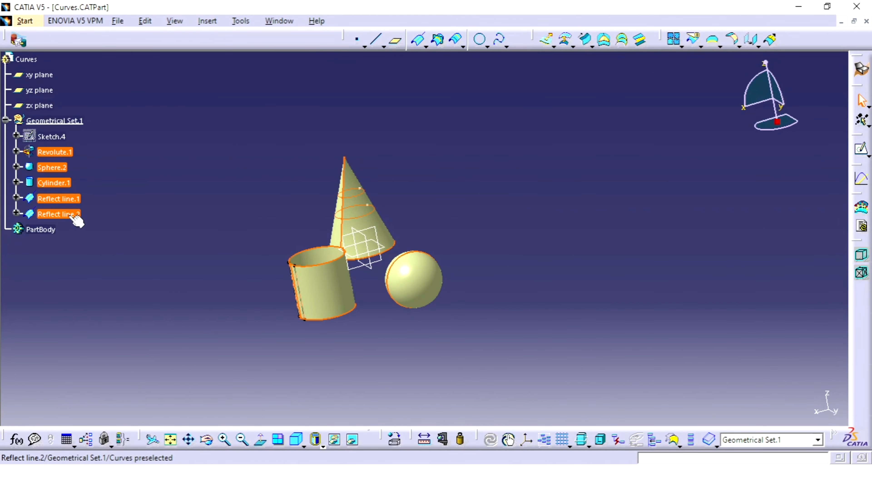
right_click(74, 215)
click(180, 243)
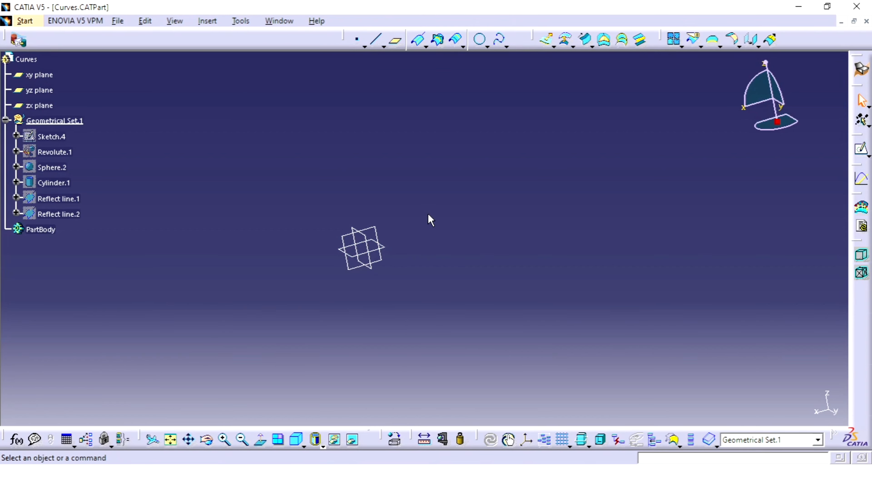
Step: Sketch a horizontal line about 128 mm long on the xy plane, along the H axis and starting about 42 mm from the origin
middle_drag(333, 213, 354, 208)
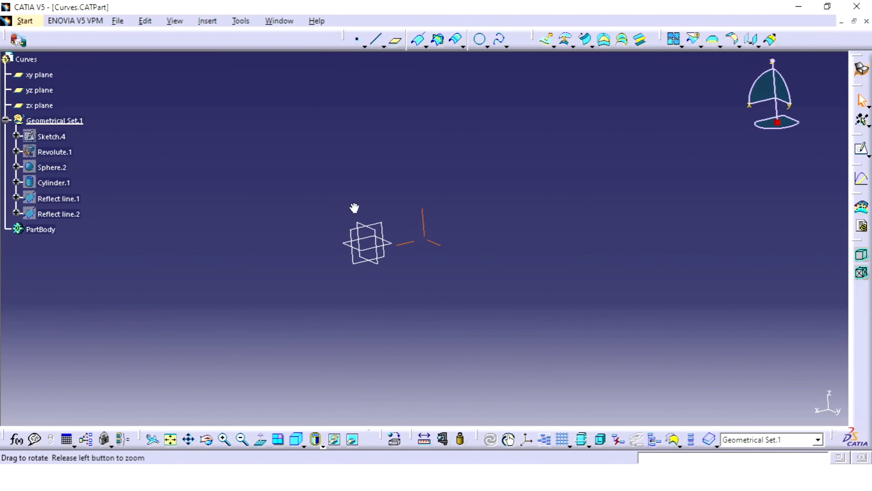
click(505, 45)
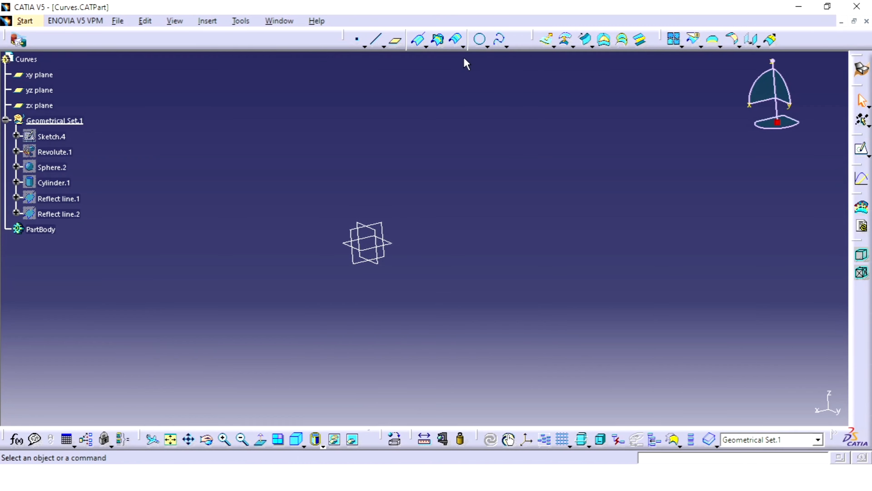
click(487, 46)
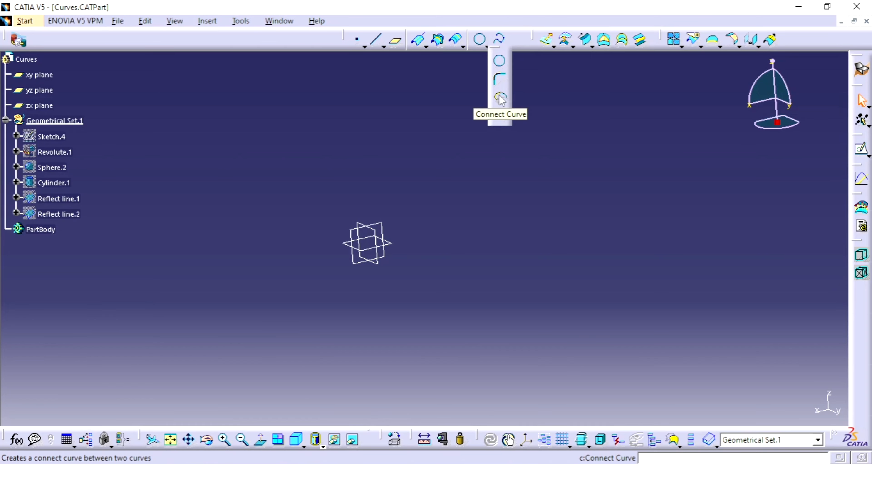
click(404, 245)
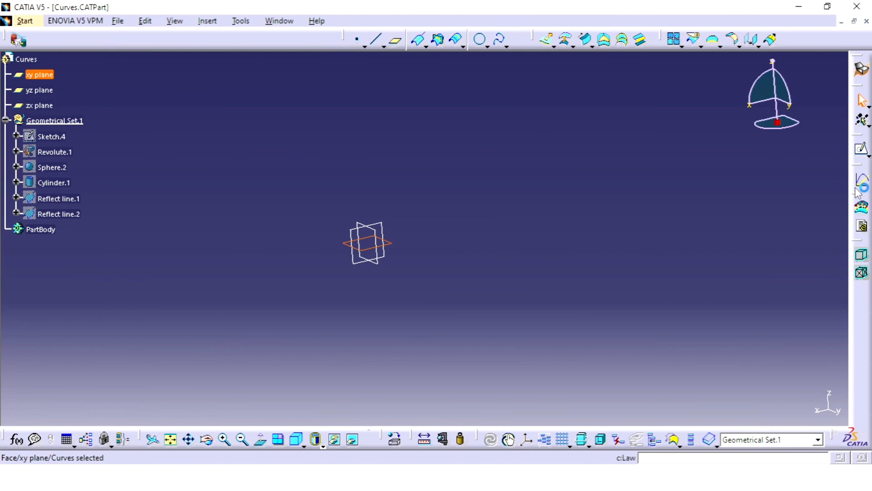
click(861, 149)
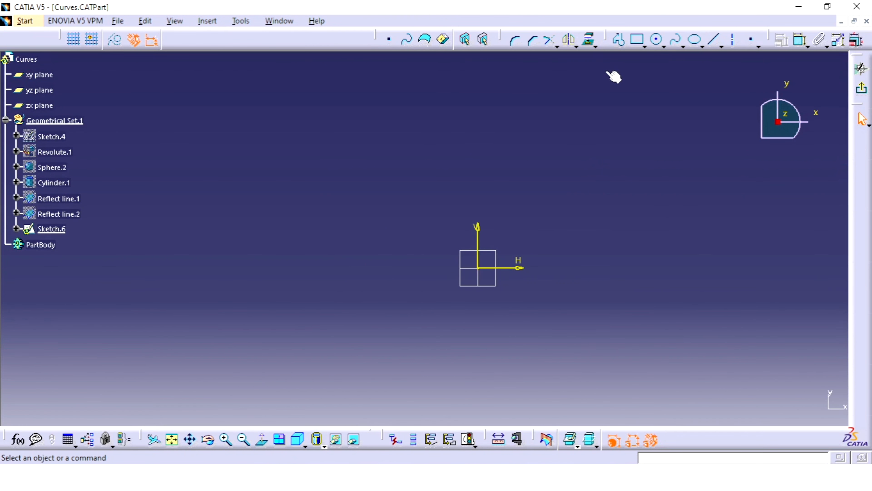
click(619, 40)
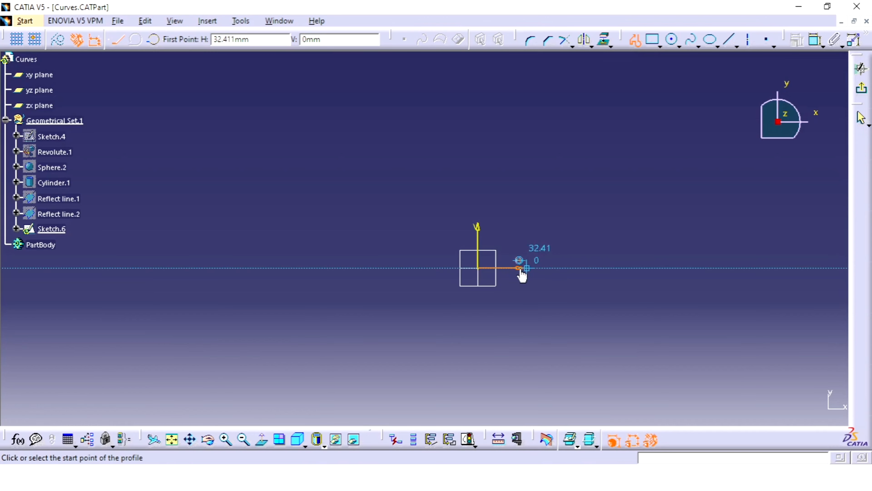
click(542, 267)
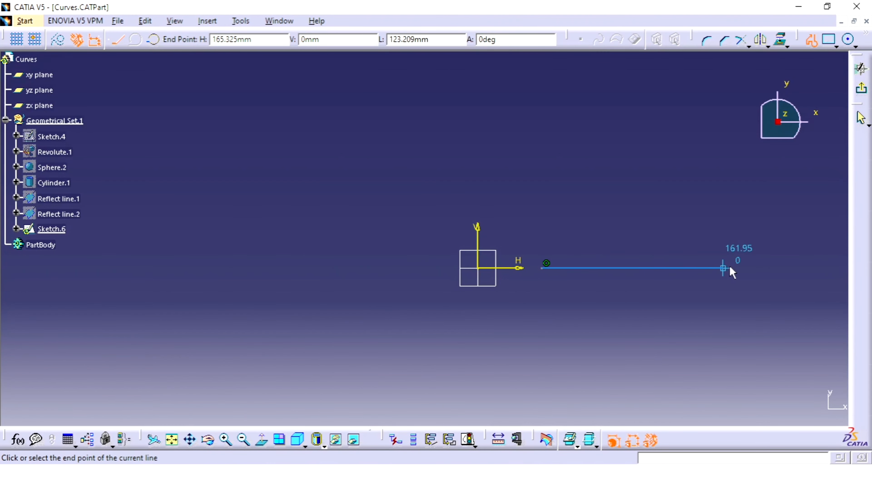
click(736, 268)
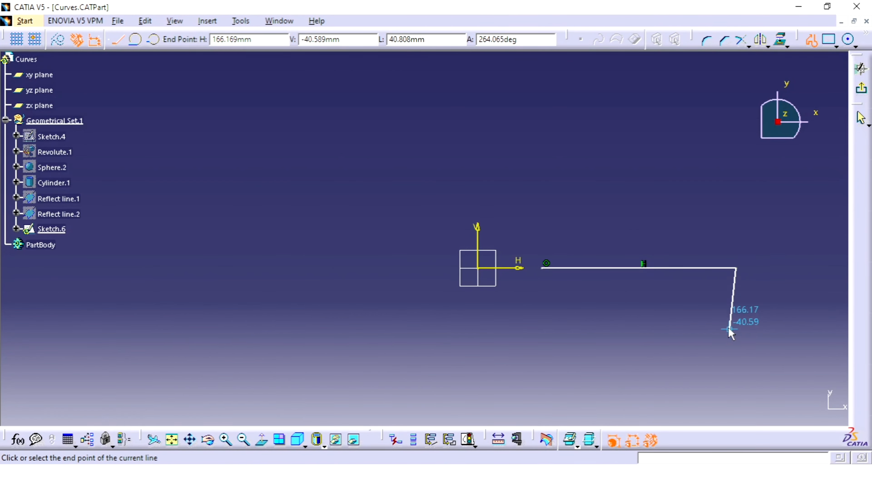
key(Escape)
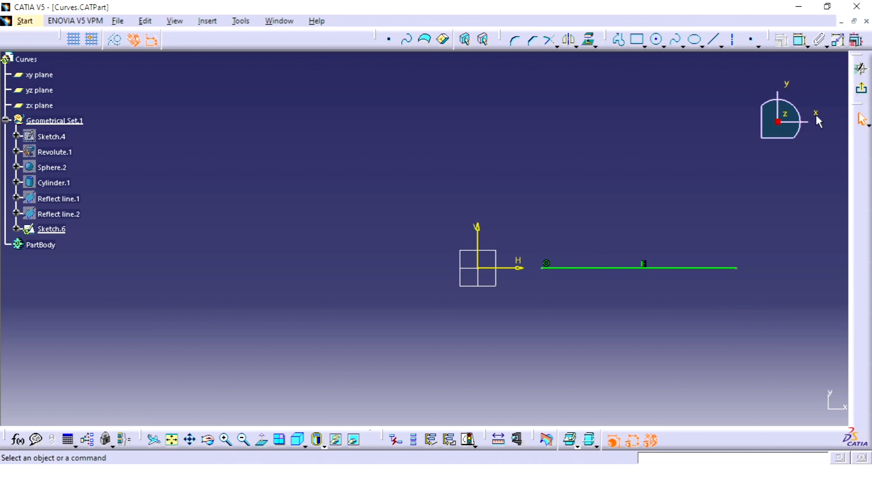
click(862, 88)
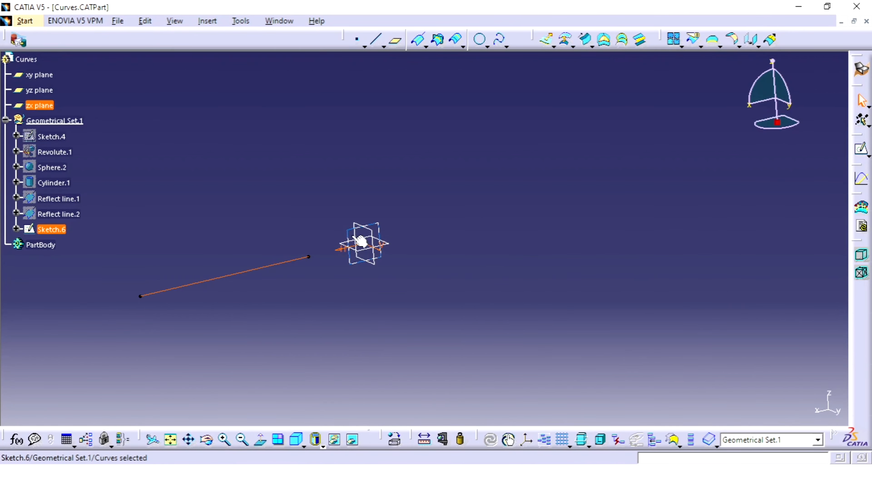
Step: Sketch a horizontal line about 72 mm long on the yz plane, starting on the V axis about 66 mm above the origin
click(392, 245)
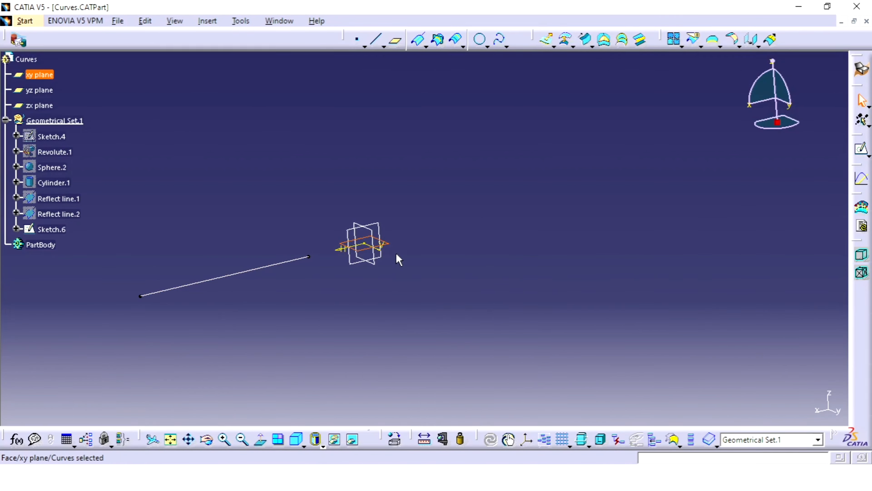
click(372, 235)
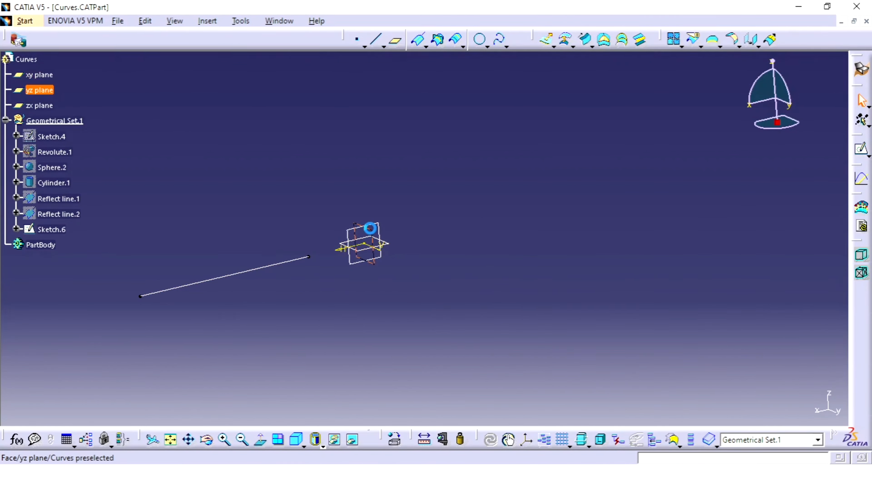
click(862, 151)
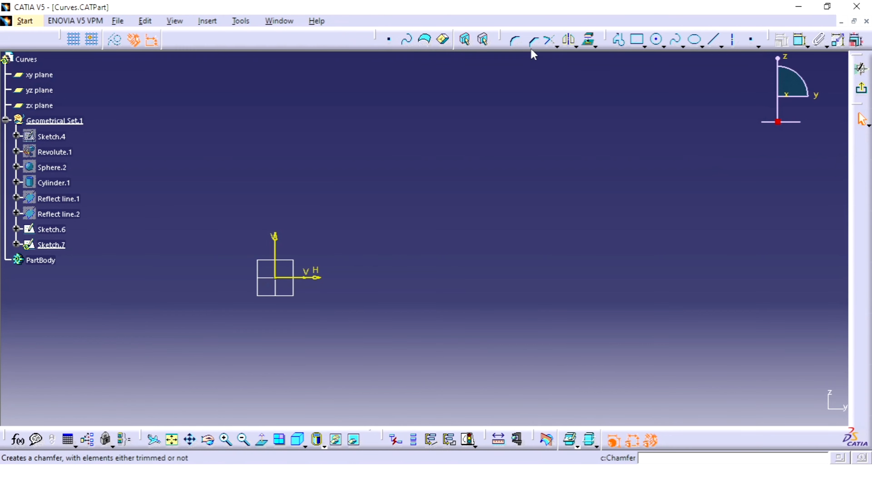
click(618, 40)
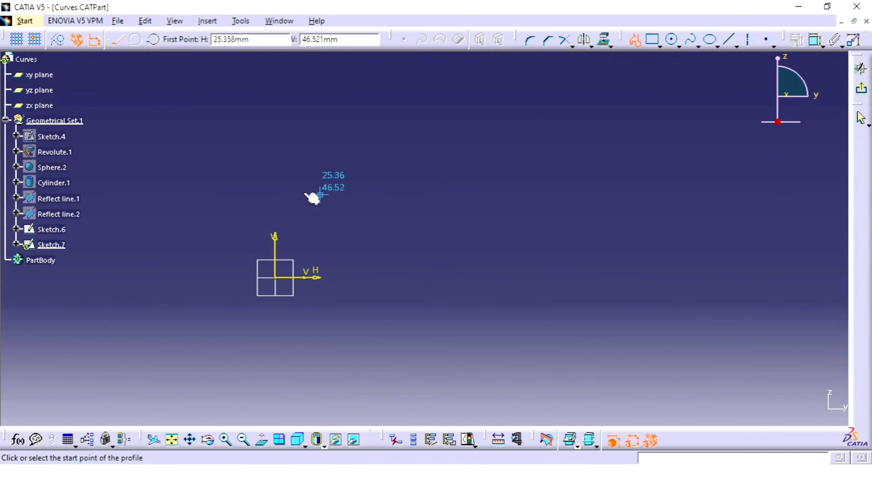
click(285, 162)
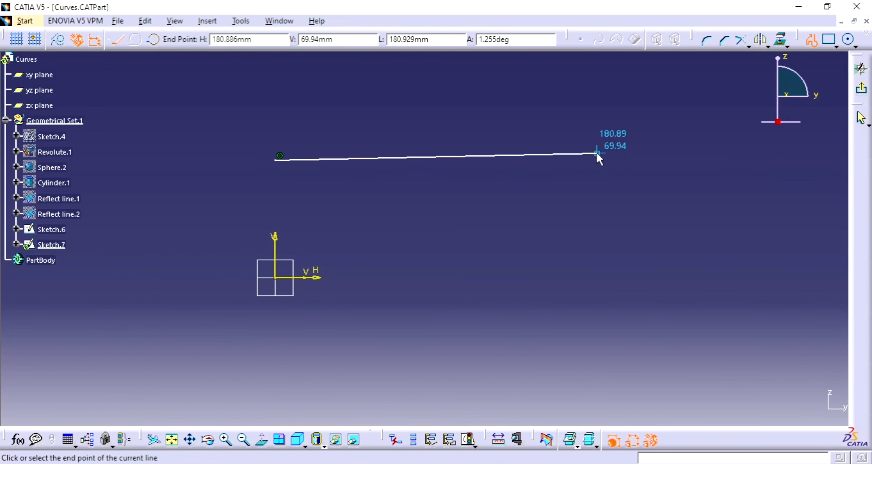
click(404, 159)
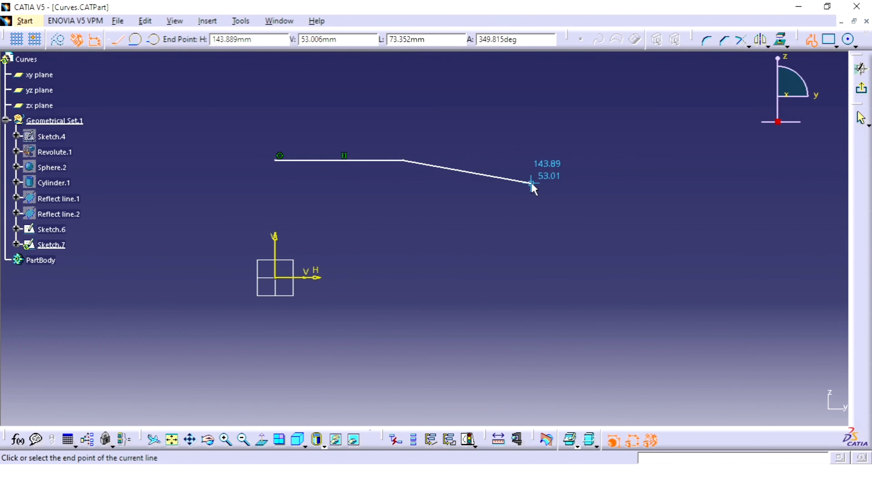
click(861, 118)
click(860, 88)
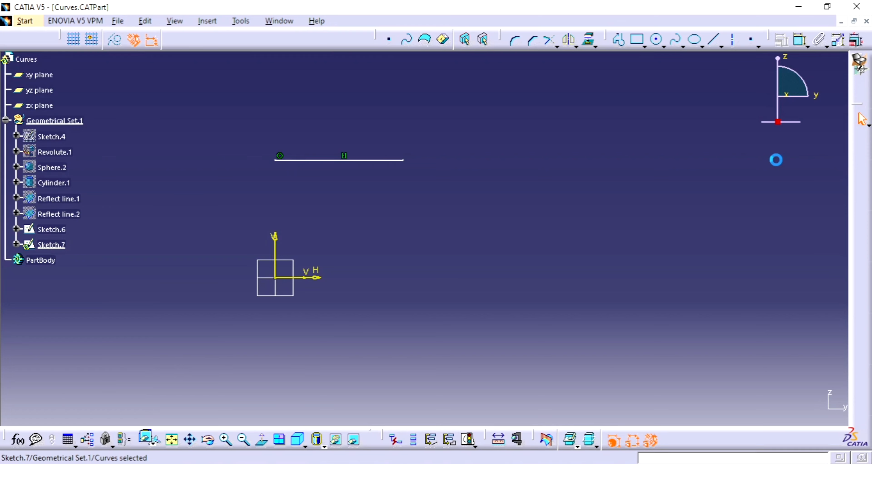
Step: Examine the two sketched lines and their xy and yz reference planes from several angles
mouse_move(576, 243)
middle_down()
mouse_move(533, 216)
mouse_move(403, 240)
mouse_move(471, 237)
mouse_move(557, 257)
mouse_move(598, 226)
middle_up()
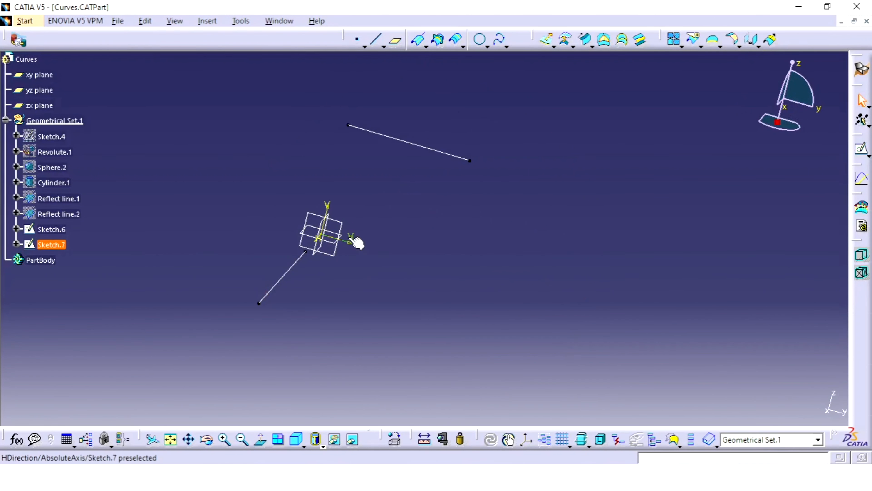
click(296, 263)
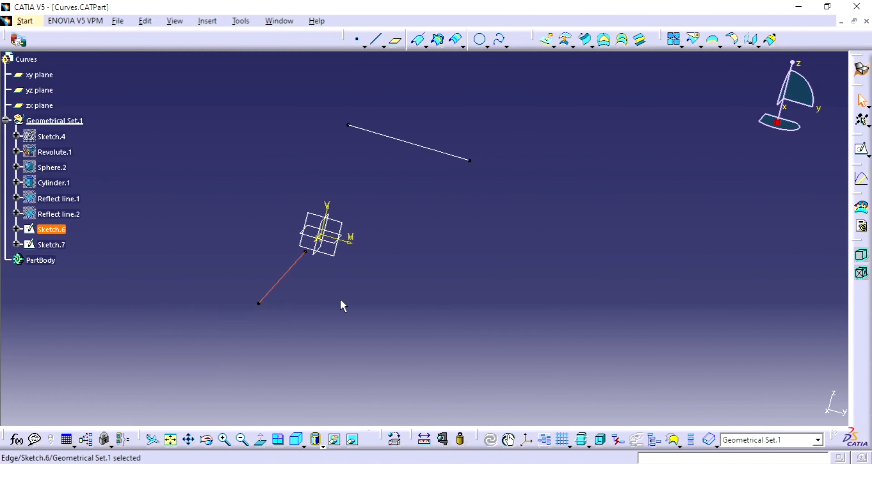
click(331, 242)
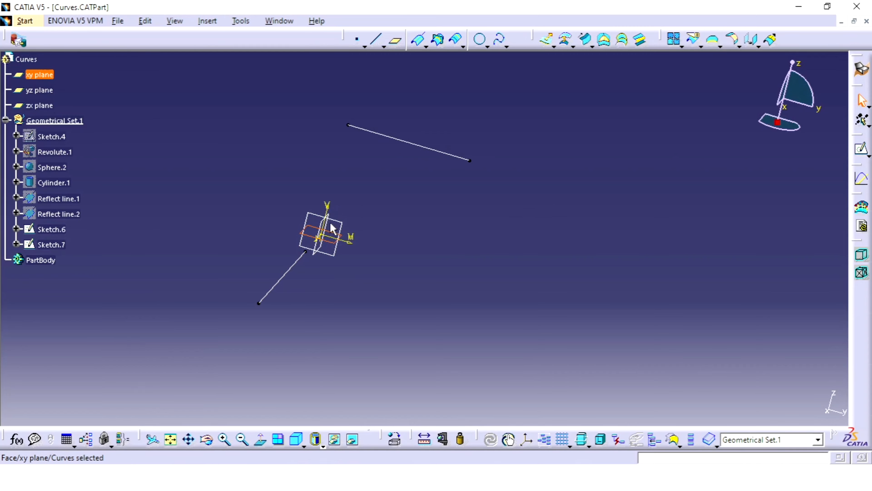
middle_drag(259, 220, 317, 278)
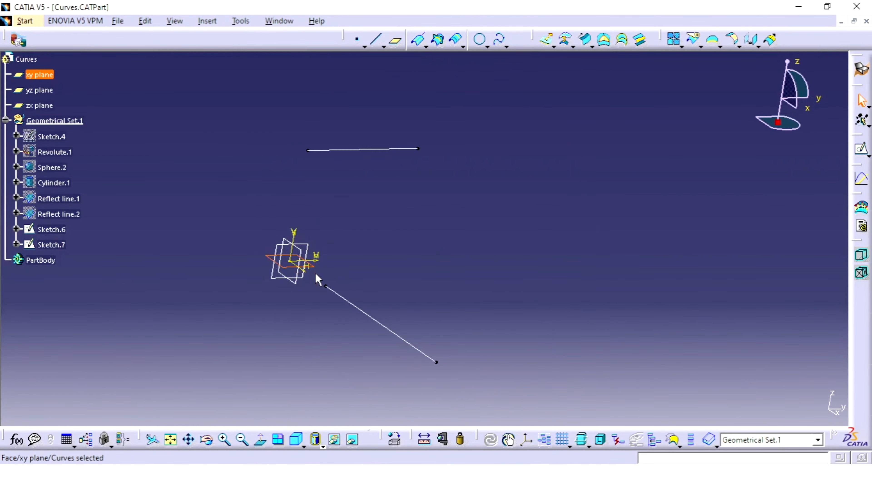
click(346, 254)
click(308, 253)
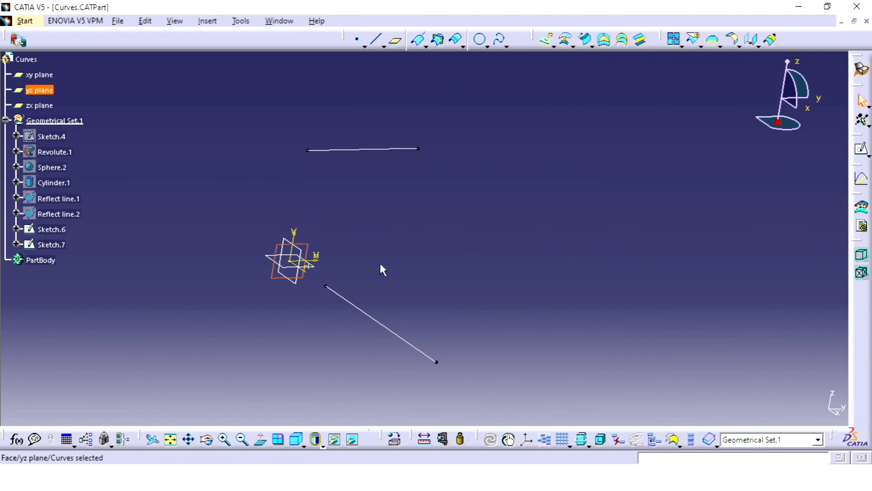
middle_drag(383, 270, 320, 271)
click(385, 259)
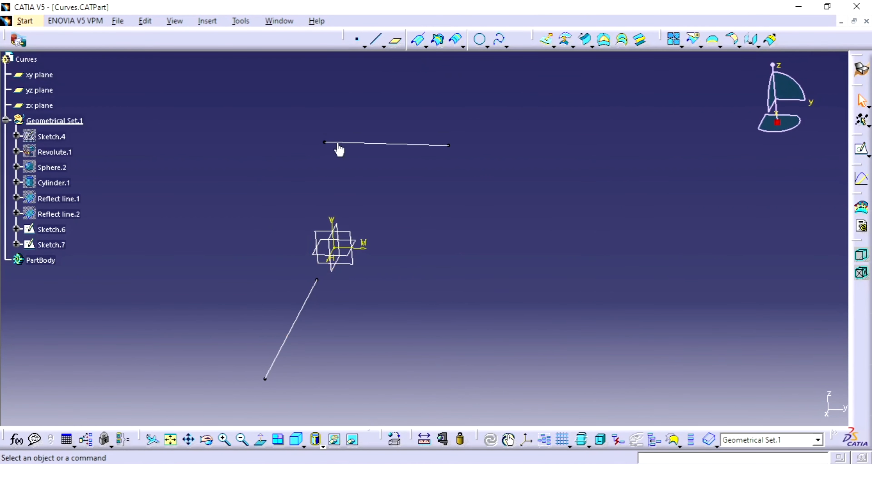
Step: Define a Normal connect curve from the yz-plane line's endpoint above the origin to the xy-plane line's endpoint nearest the origin
click(487, 46)
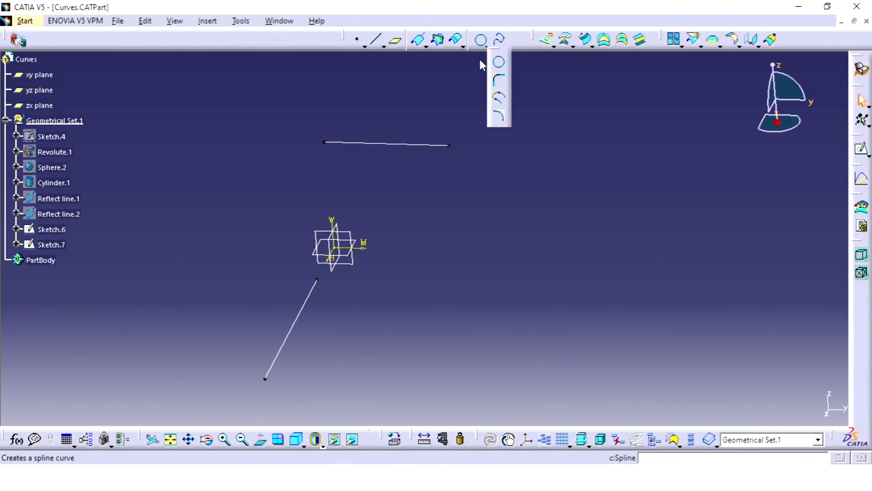
click(501, 99)
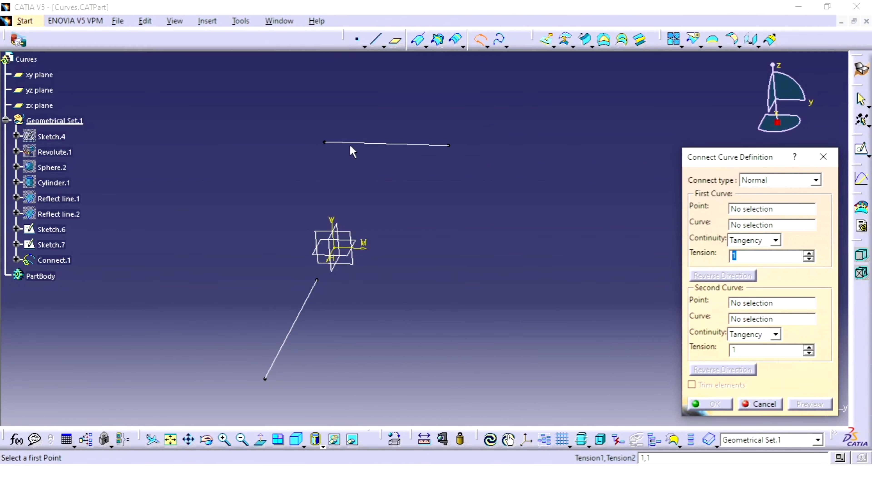
click(798, 180)
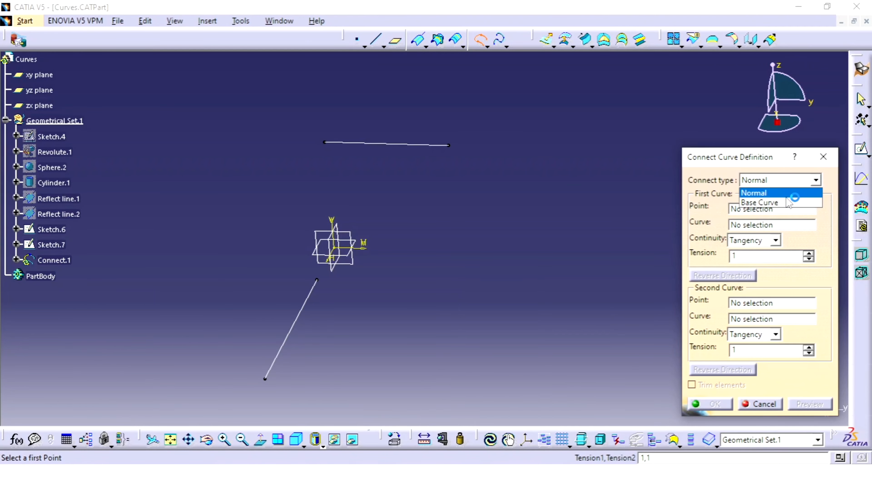
click(782, 182)
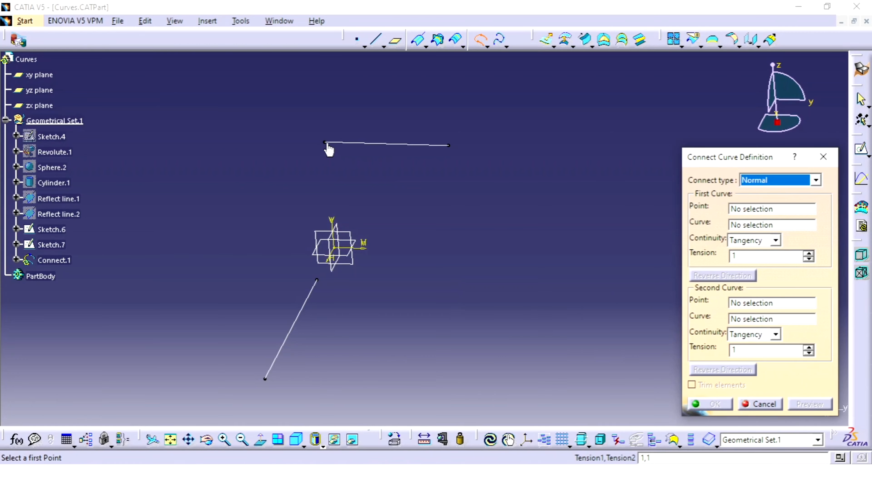
click(749, 208)
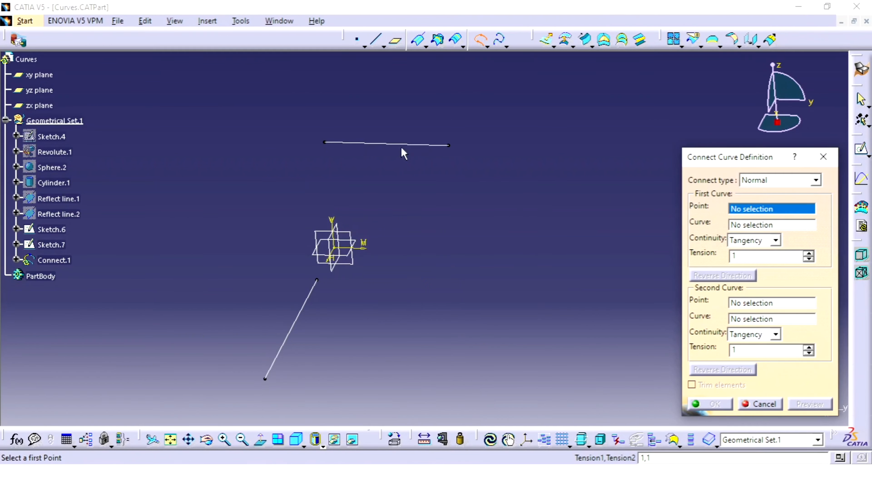
click(325, 142)
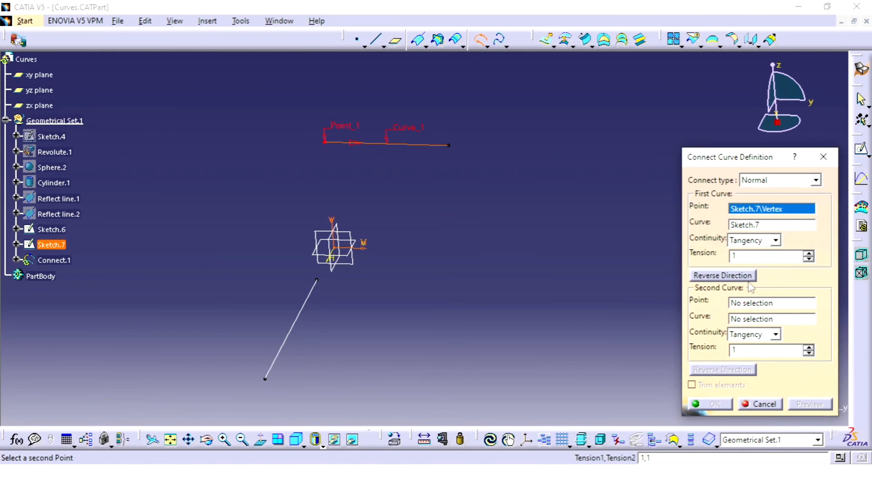
click(761, 304)
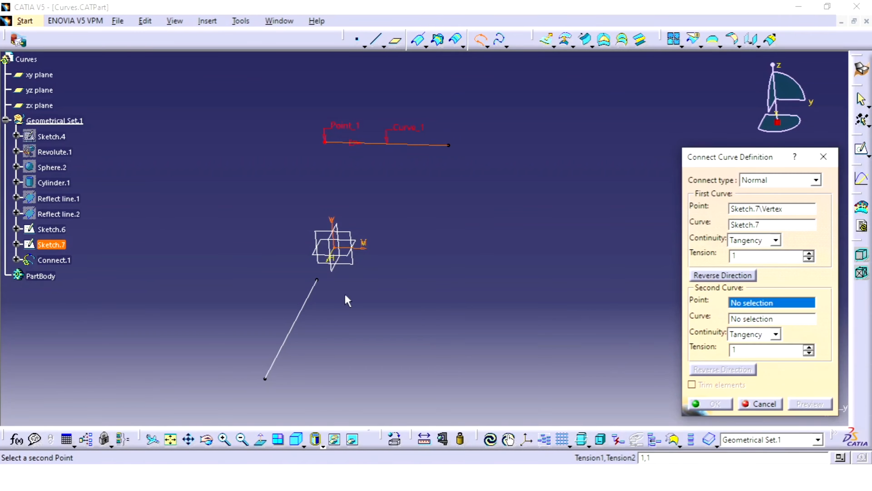
click(316, 280)
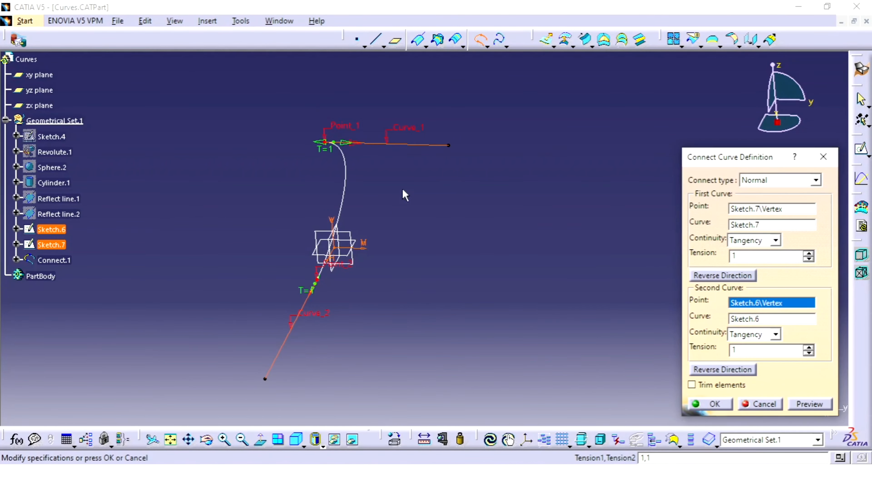
mouse_move(403, 194)
middle_down()
mouse_move(314, 228)
mouse_move(387, 230)
mouse_move(330, 254)
mouse_move(342, 272)
mouse_move(442, 247)
mouse_move(392, 244)
middle_up()
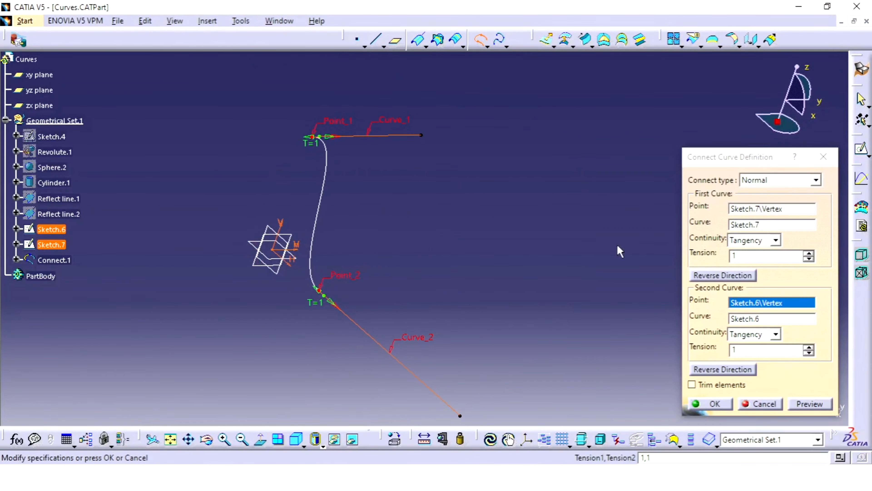
Step: Try different tension values for the connect curve's first curve, ending at 0.1
click(774, 241)
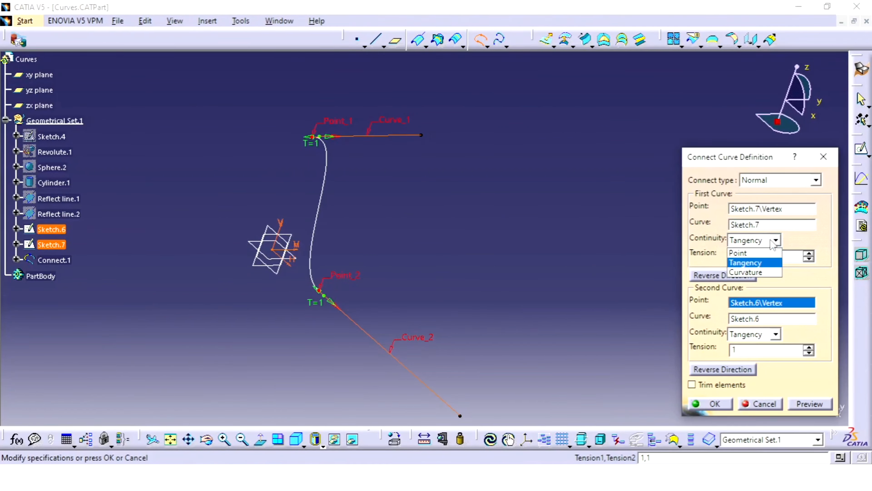
click(775, 241)
click(809, 253)
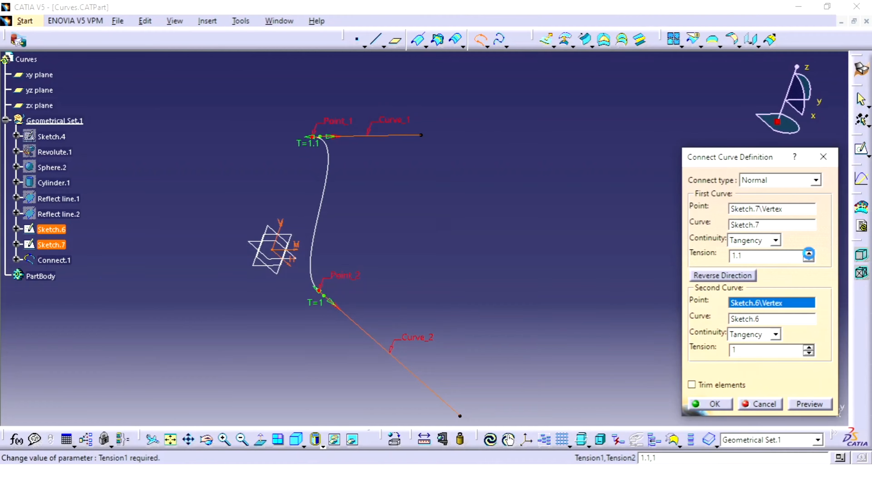
click(809, 252)
drag(809, 253, 805, 256)
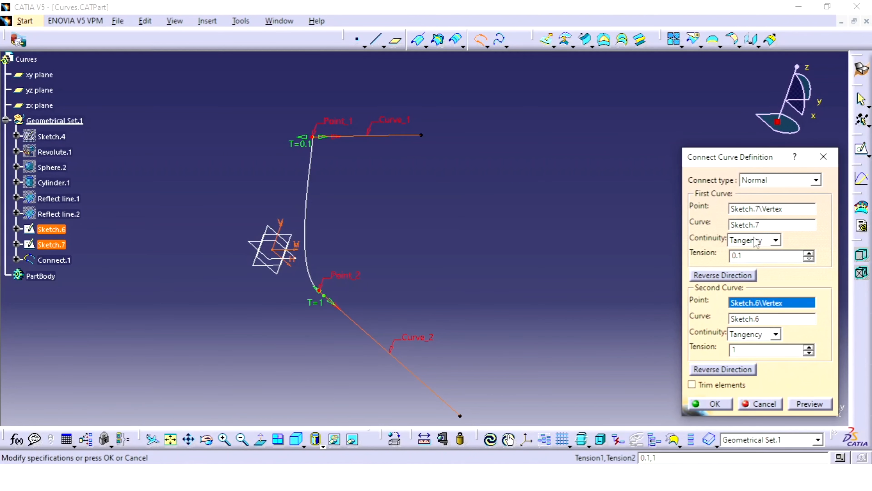
Step: Try Point and Curvature continuity for the first curve, and return it to Tangency
click(776, 240)
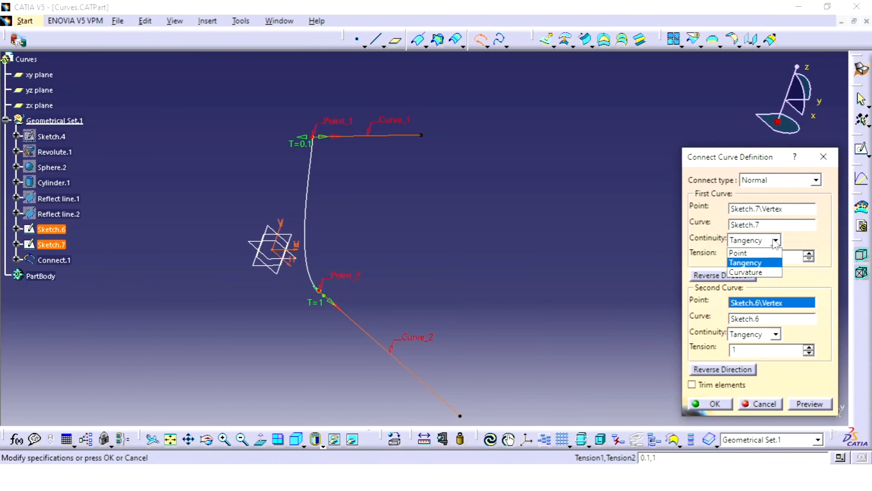
click(759, 255)
click(775, 240)
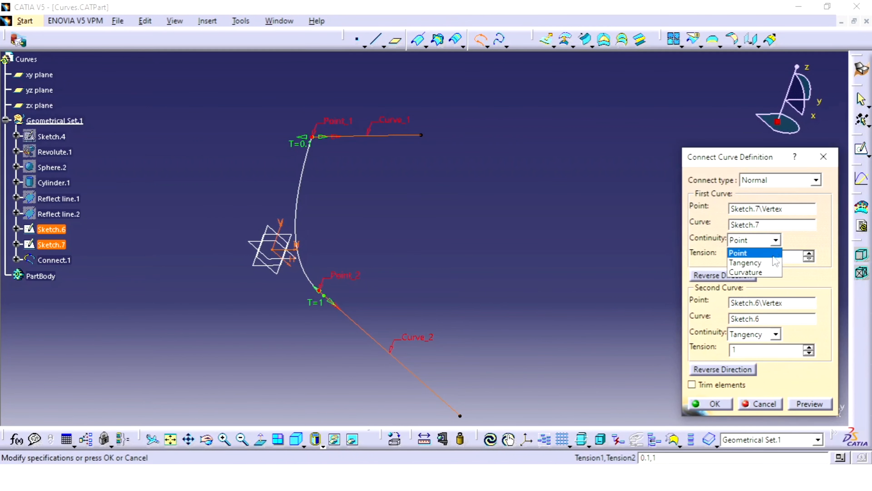
click(755, 272)
click(776, 240)
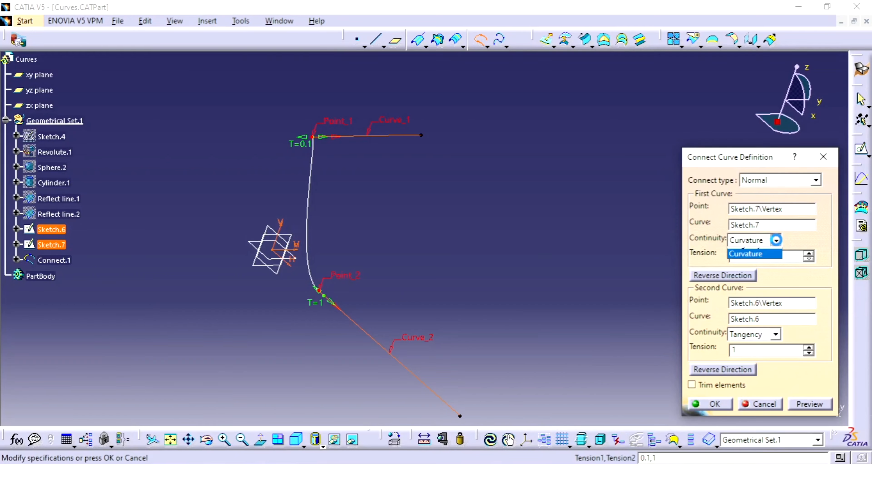
click(751, 261)
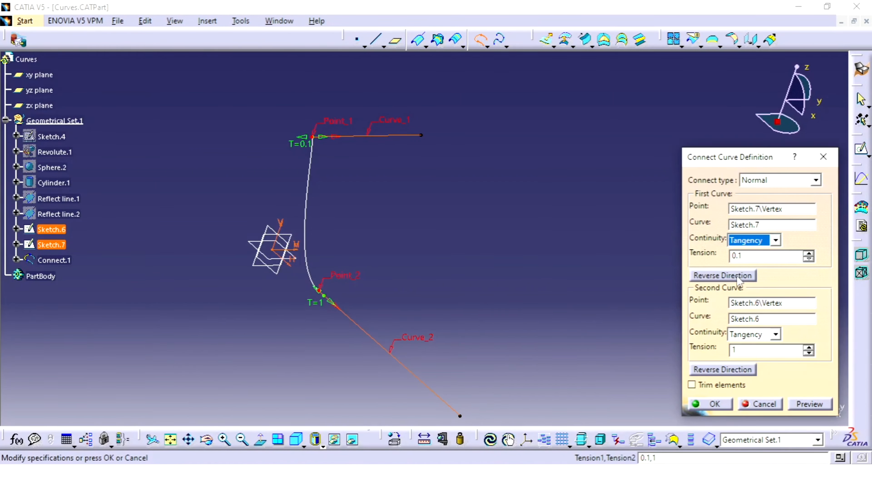
Step: Set the first curve's tension to 1 and preview the connect curve
click(809, 254)
click(808, 254)
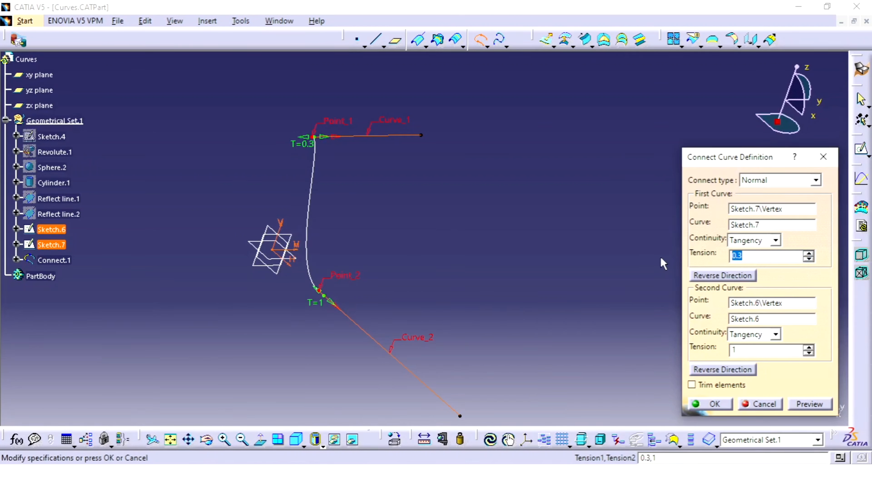
text(1)
click(810, 404)
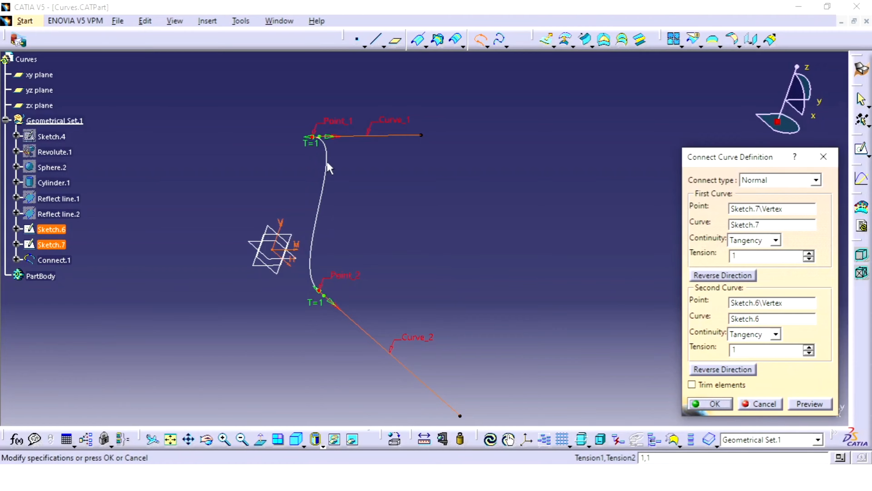
Step: Reverse the connect curve's direction at the first curve so it leaves the yz-plane line as a smooth continuation
middle_drag(354, 151, 353, 275)
click(739, 275)
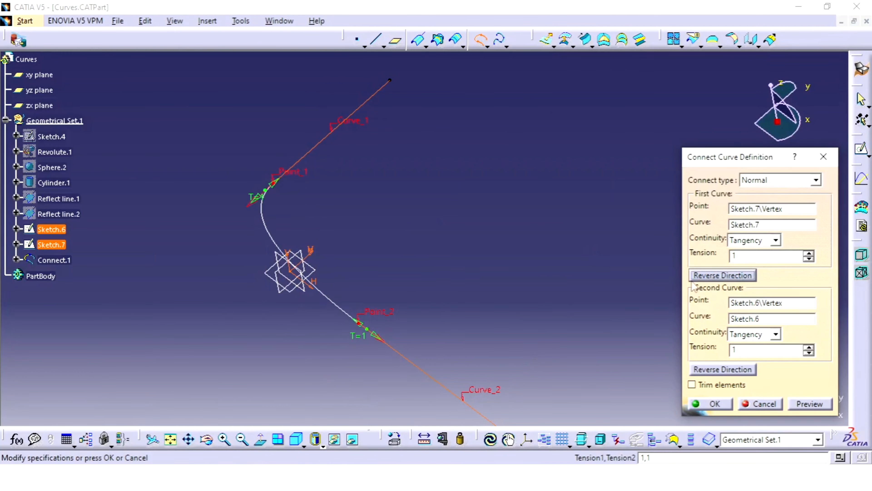
middle_drag(379, 246, 446, 228)
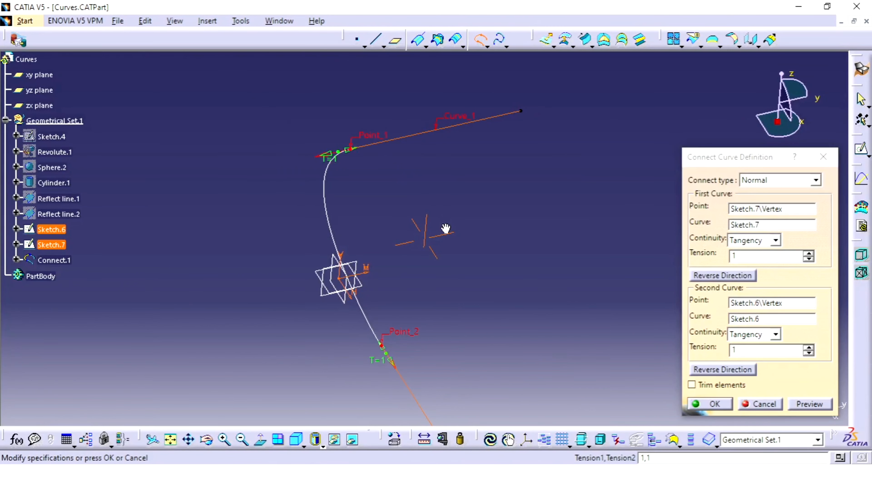
Step: Try reversing the connect curve's direction at the second curve, and switch it back
middle_drag(432, 308, 516, 227)
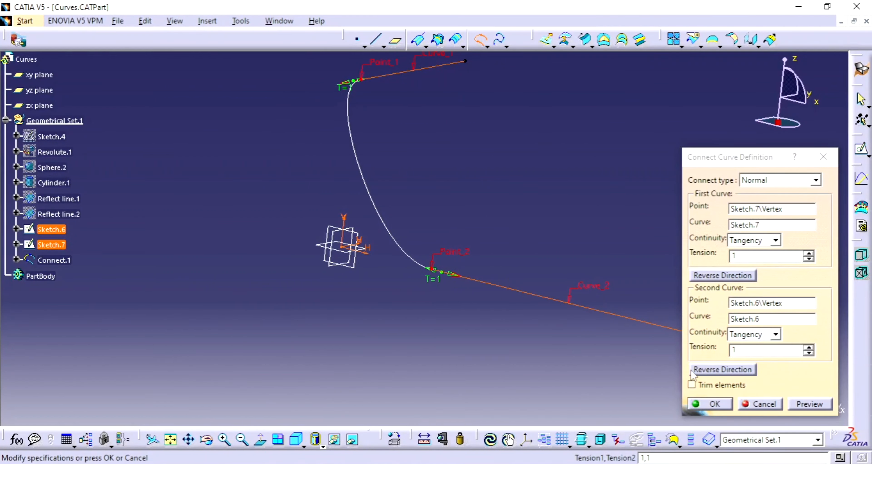
click(742, 369)
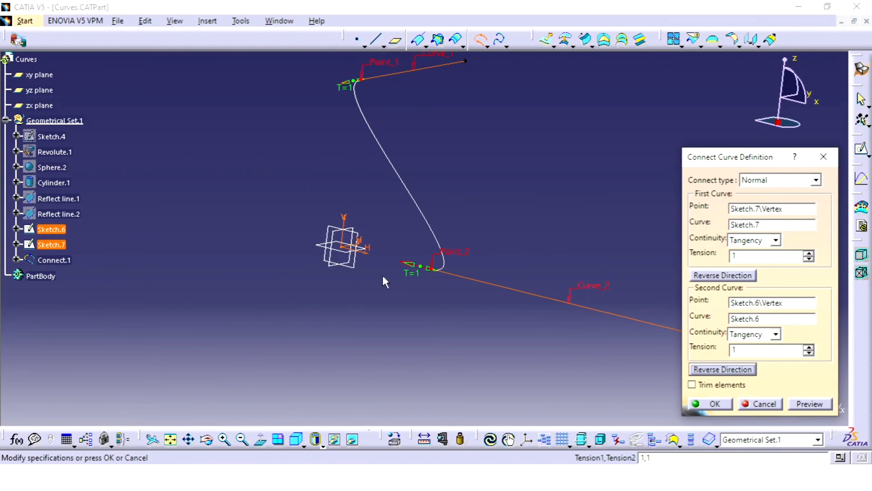
middle_drag(386, 282, 434, 277)
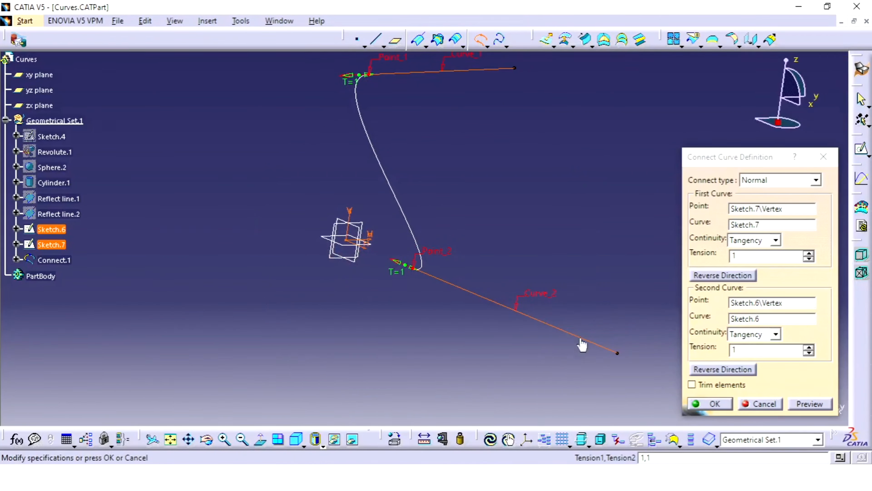
click(723, 369)
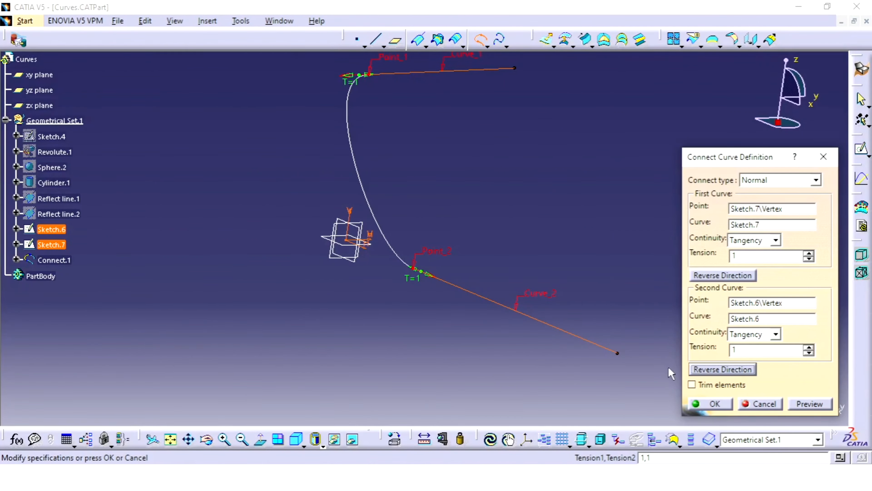
middle_drag(512, 249, 724, 381)
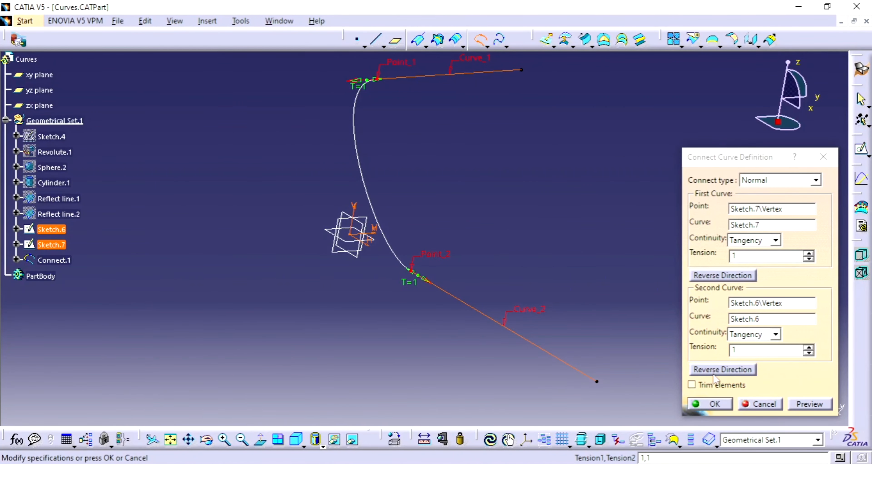
Step: Enable trimming of the connected elements, preview the result and create the connect curve
click(705, 385)
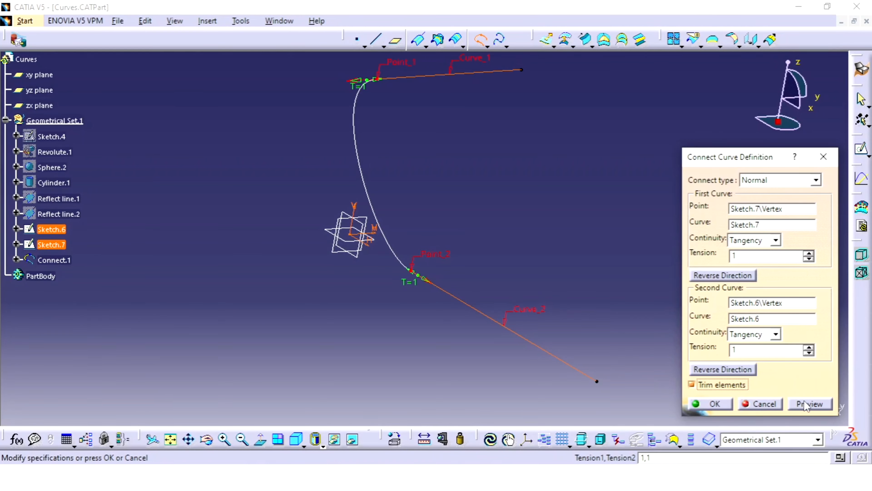
click(814, 406)
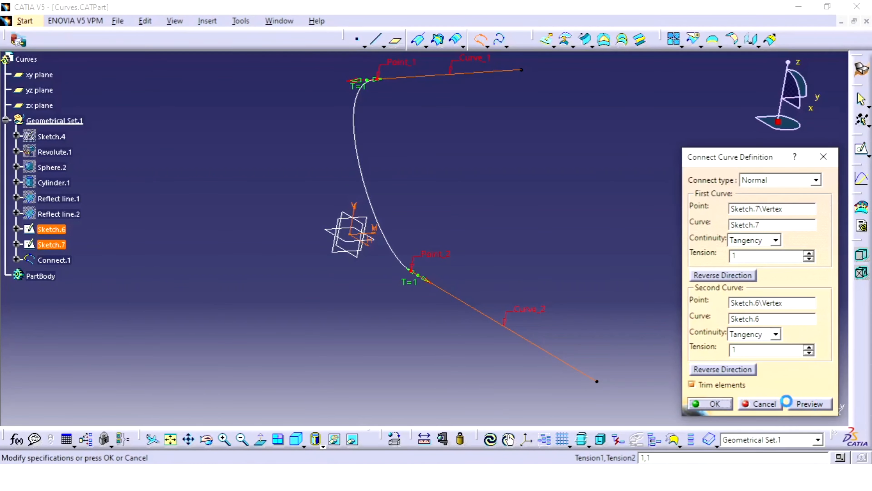
click(710, 404)
Step: Reopen the connect curve's definition, turn off trimming of the connected elements, preview and confirm the change
middle_drag(471, 261, 442, 212)
middle_drag(436, 283, 433, 375)
double_click(414, 328)
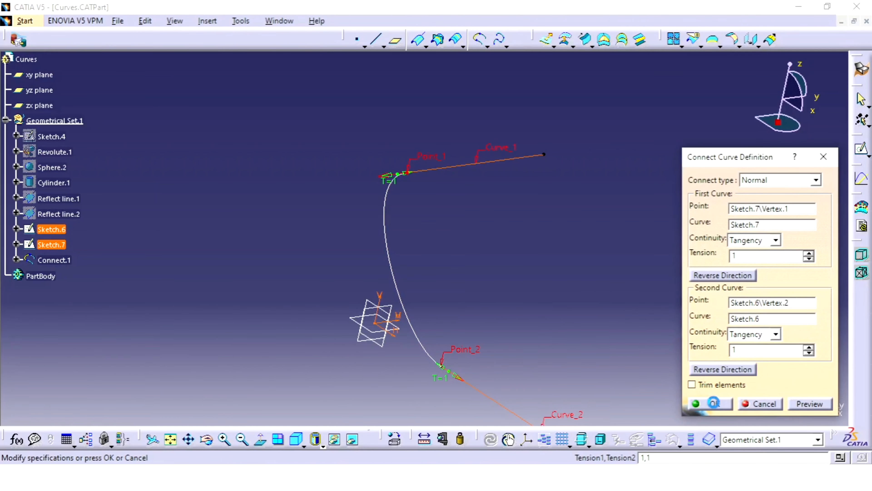
click(809, 404)
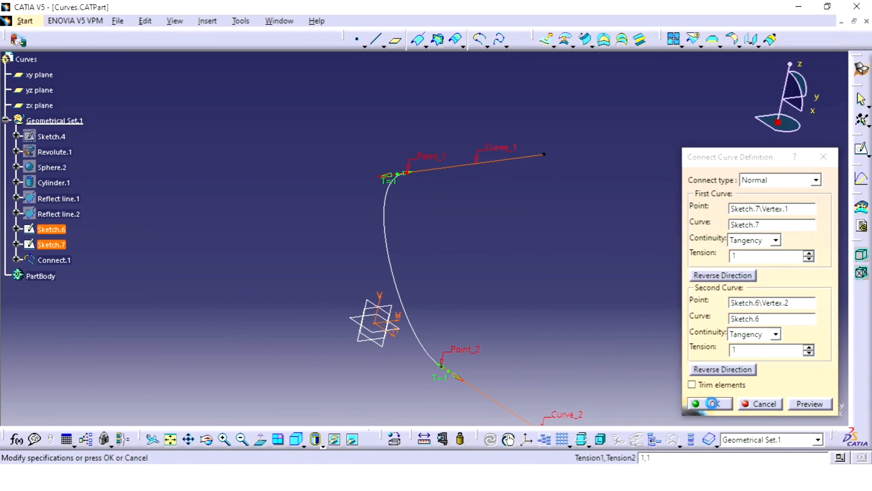
click(727, 405)
middle_drag(555, 356, 445, 277)
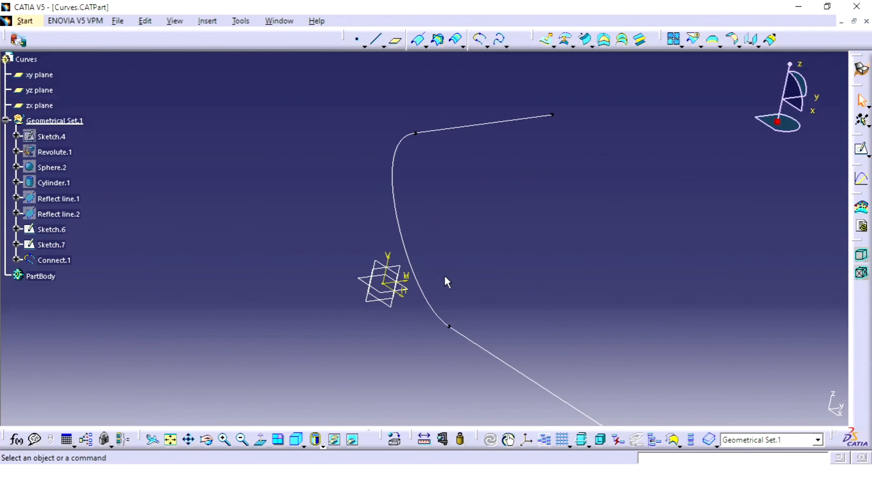
Step: Reopen the connect curve's definition, set the continuity of both curves to Point and preview the connection
double_click(428, 304)
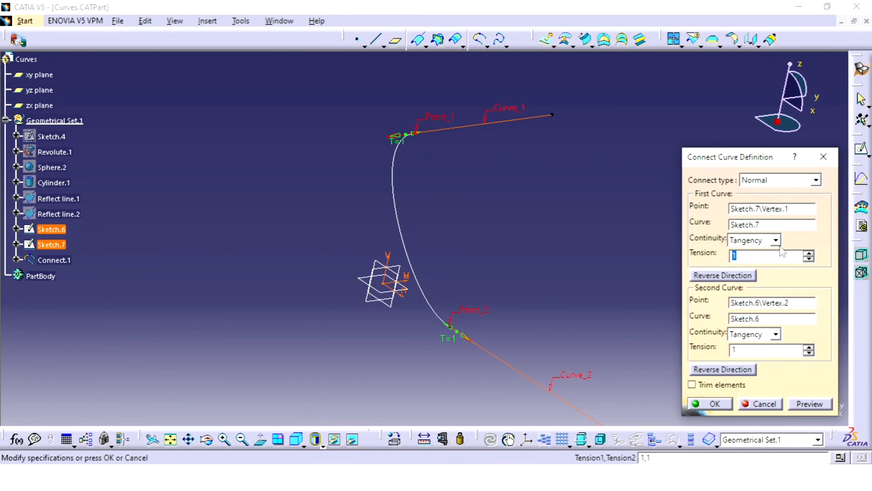
click(775, 240)
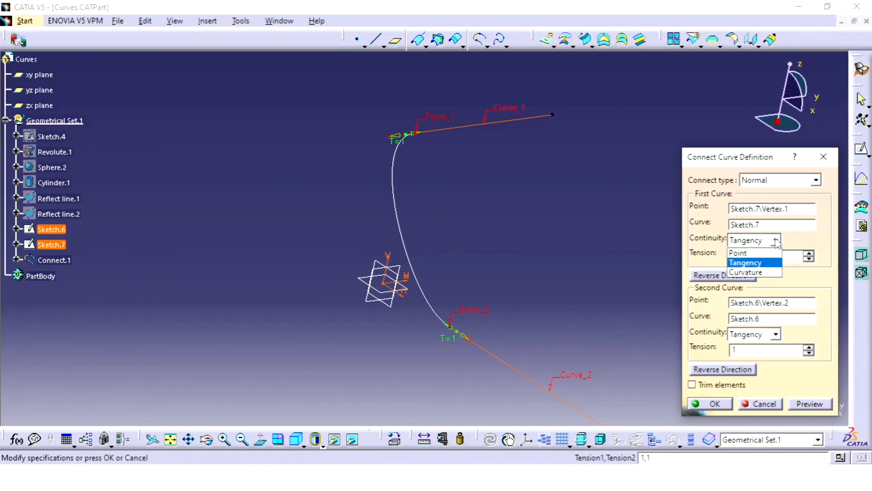
click(760, 253)
click(775, 334)
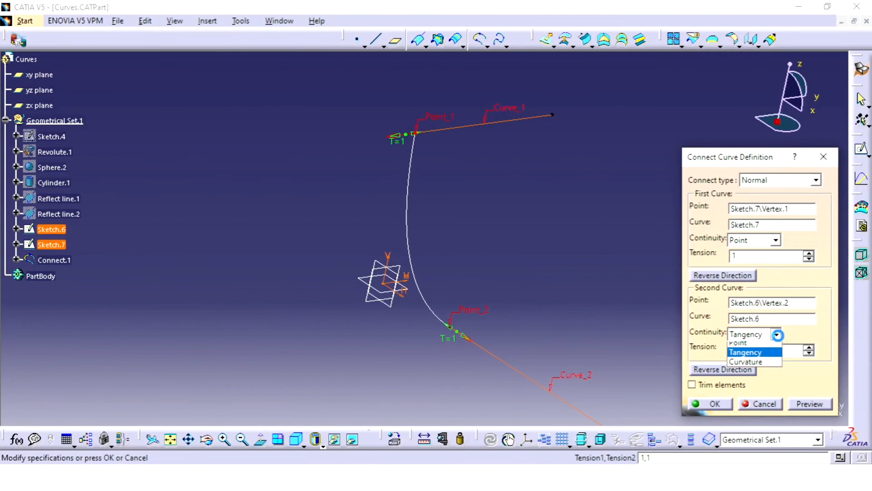
click(745, 343)
click(813, 405)
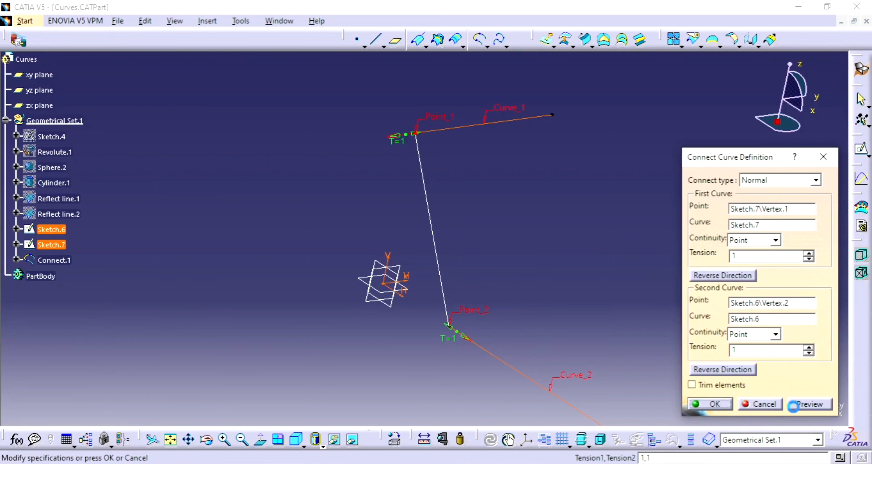
middle_drag(496, 287, 522, 238)
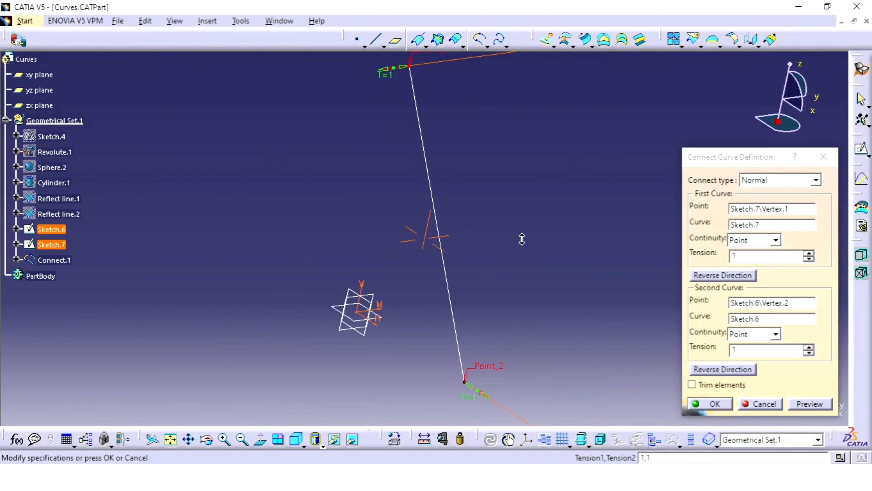
middle_drag(445, 61, 423, 147)
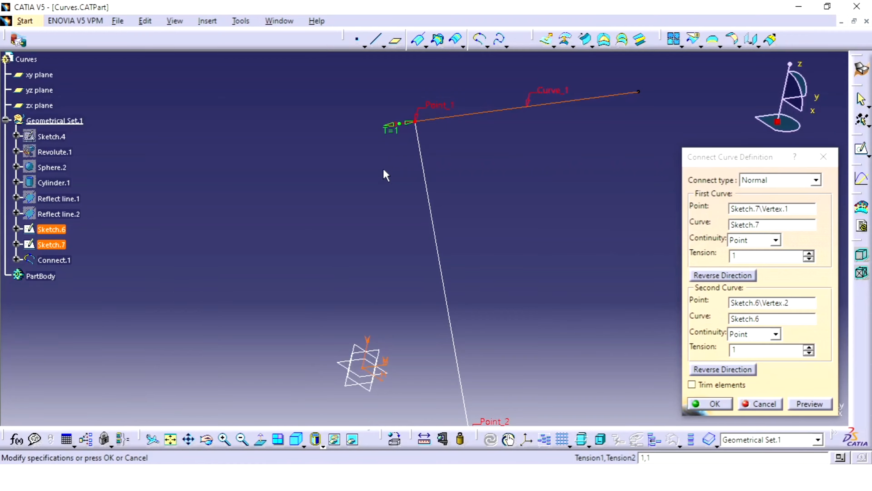
Step: Set the continuity of both curves back to Tangency and preview the connect curve
click(768, 240)
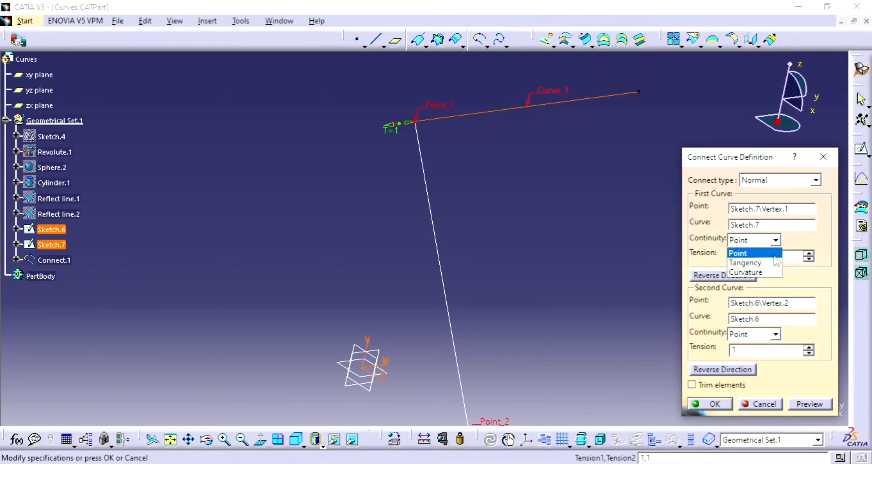
click(745, 264)
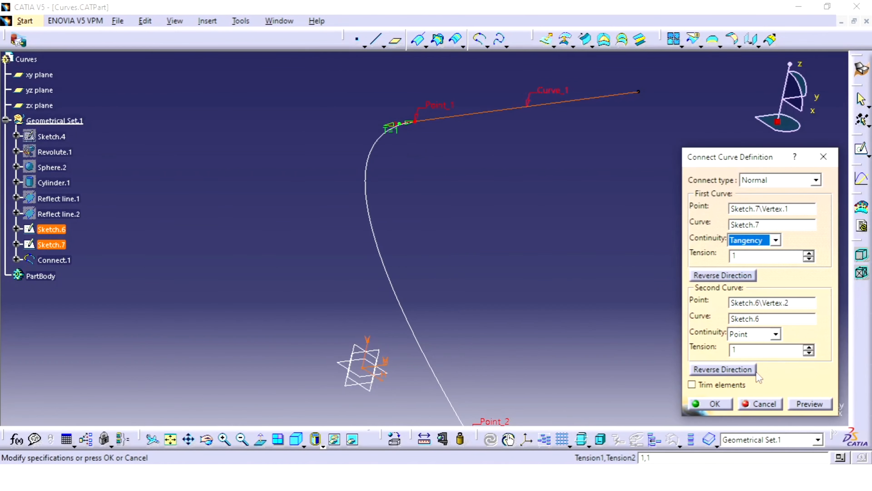
click(774, 334)
click(748, 358)
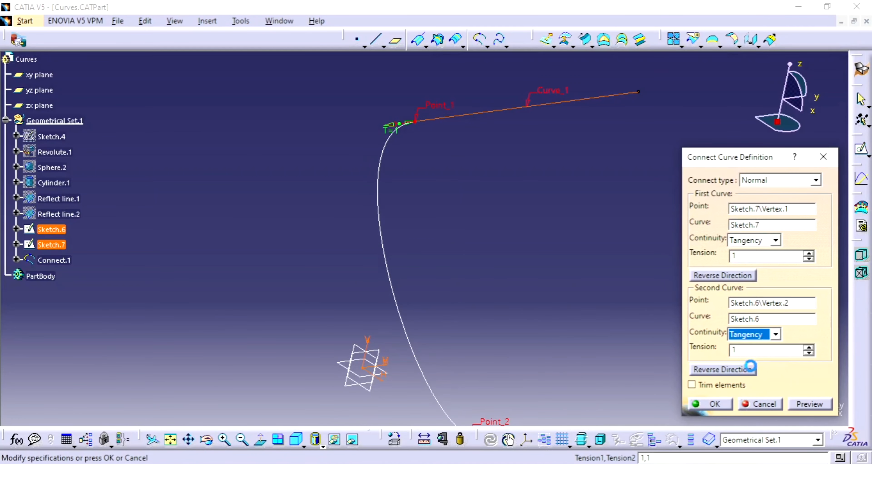
mouse_move(555, 303)
middle_down()
mouse_move(551, 251)
mouse_move(558, 302)
middle_up()
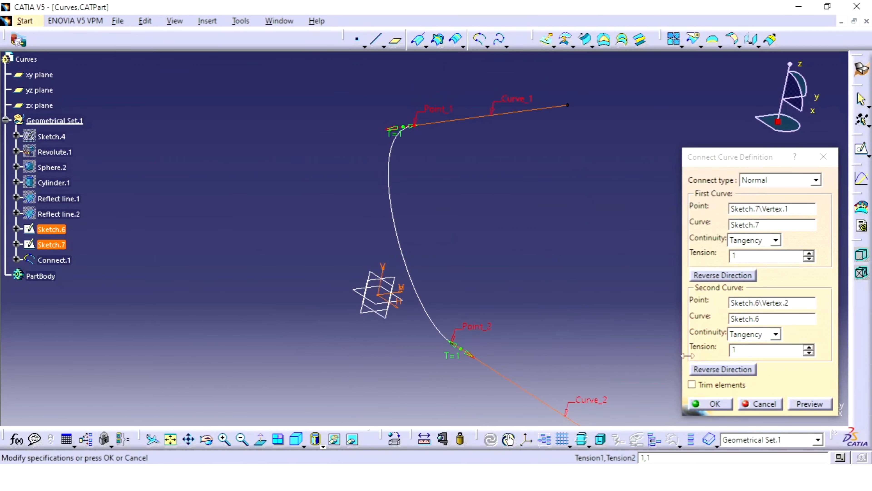
click(800, 407)
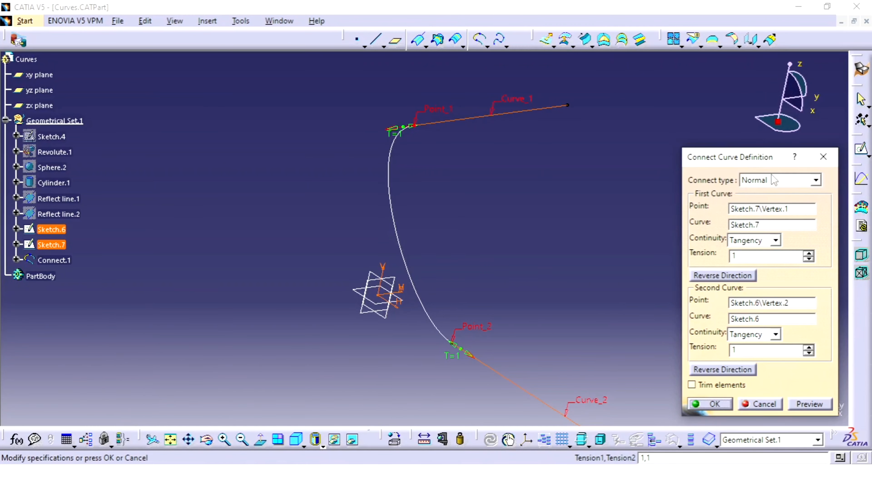
Step: Try the Base Curve connect type, look at the ways to create a base curve, and switch back to Normal
click(776, 181)
click(772, 203)
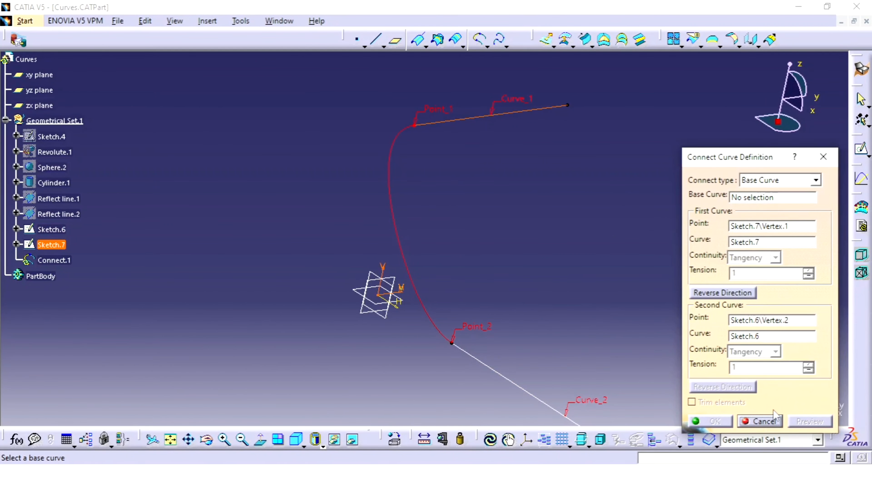
click(756, 203)
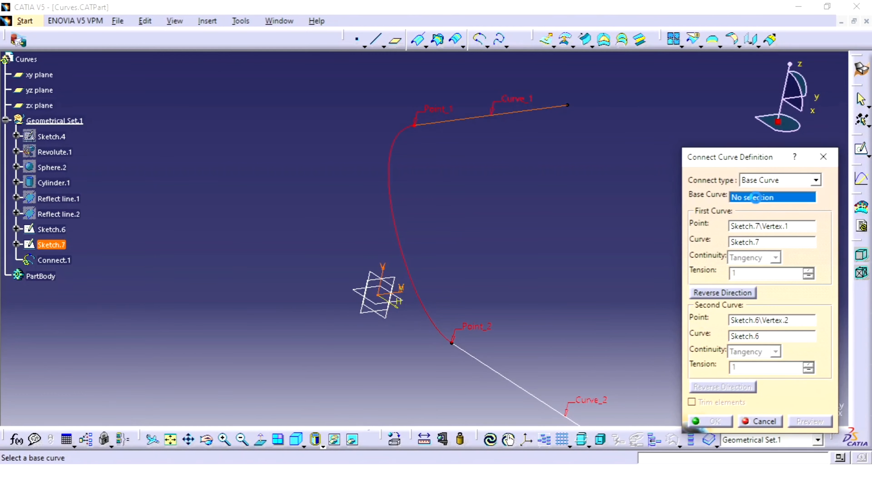
right_click(758, 203)
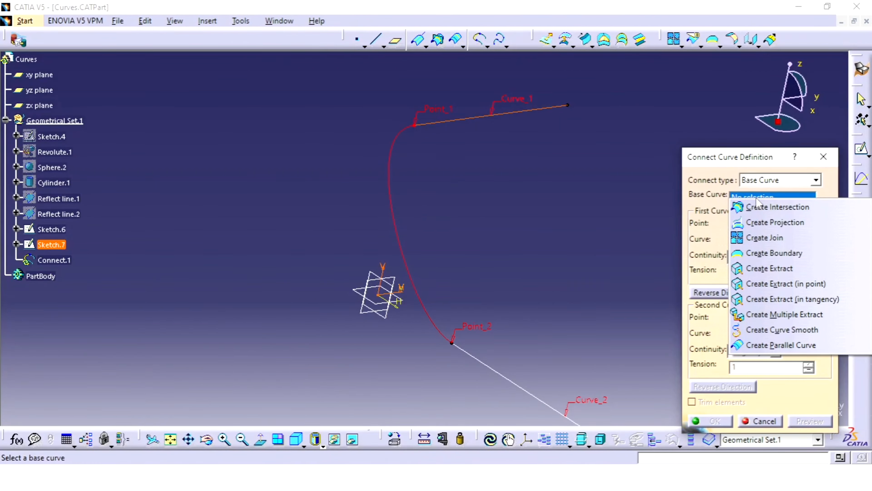
click(690, 207)
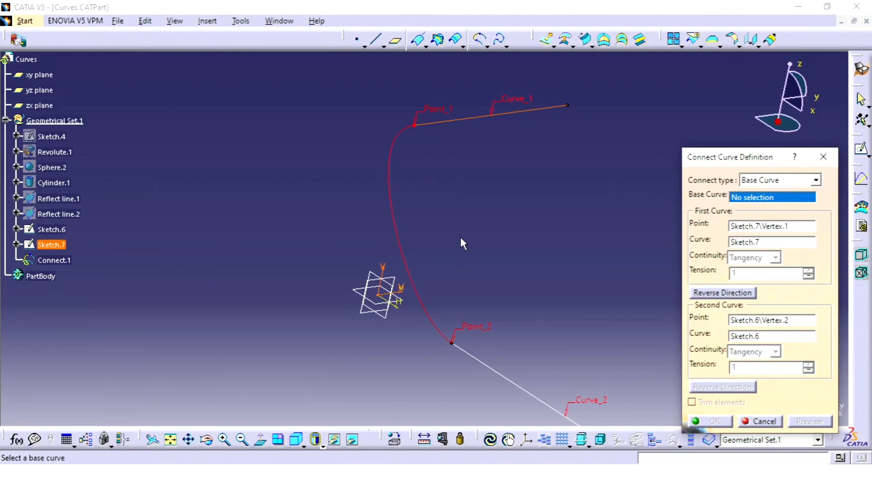
click(790, 180)
click(765, 191)
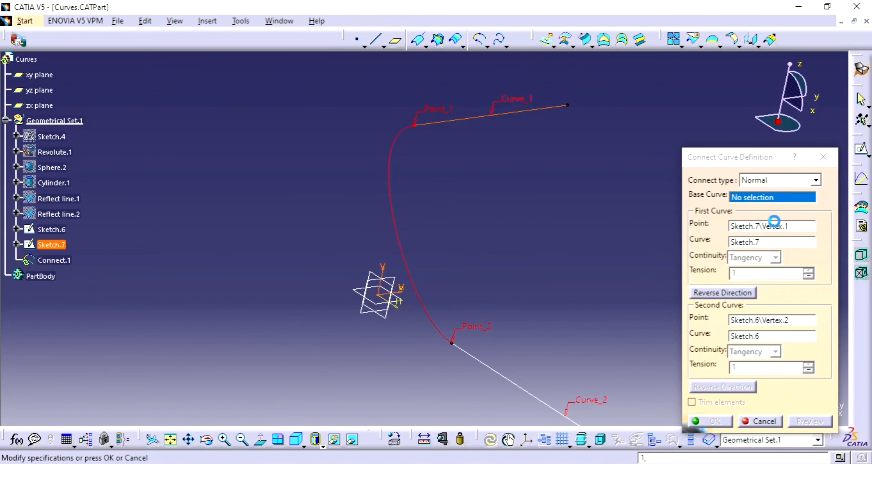
Step: Try Curvature continuity at the first curve, inspect the shape and switch back to Tangency
mouse_move(483, 216)
middle_down()
mouse_move(455, 220)
mouse_move(473, 206)
middle_up()
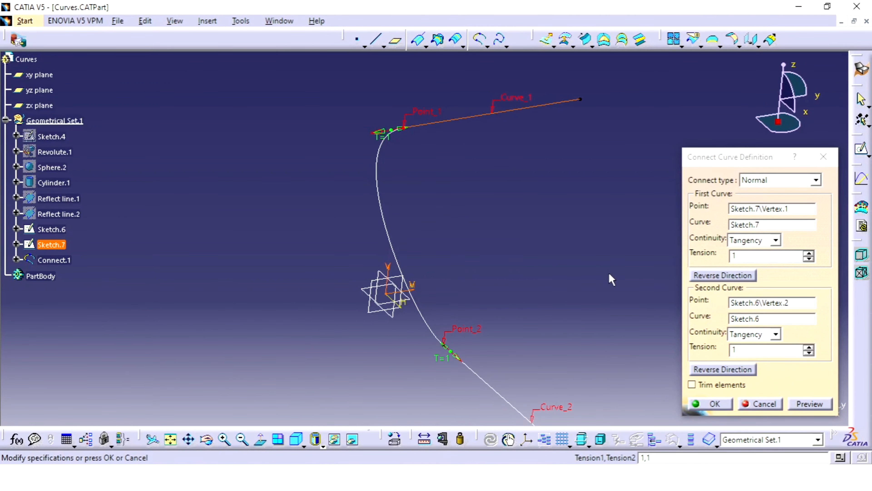
click(774, 240)
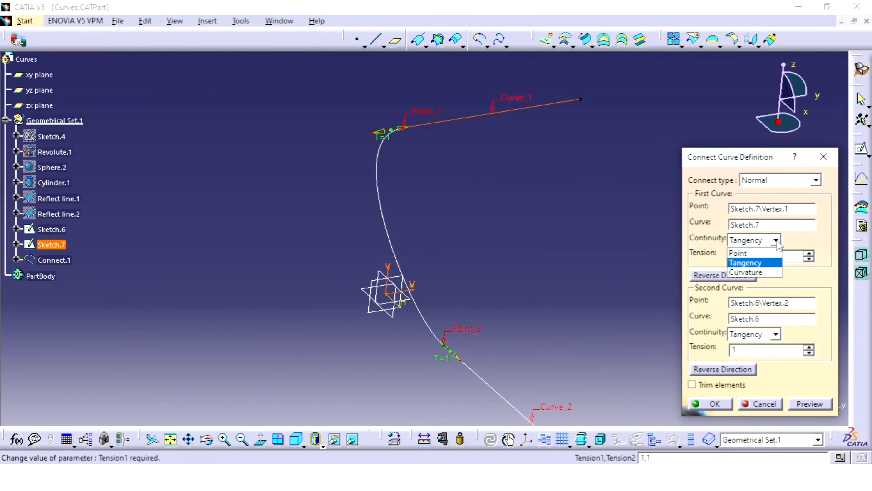
click(768, 273)
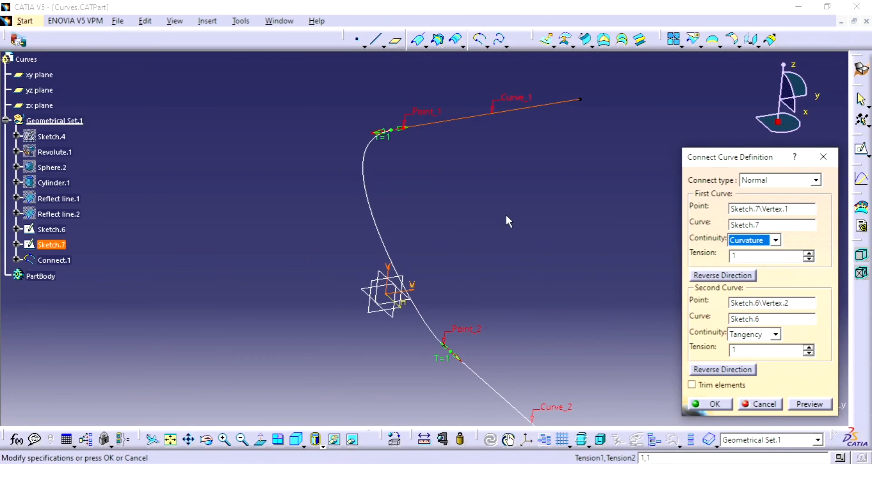
middle_drag(454, 198, 432, 195)
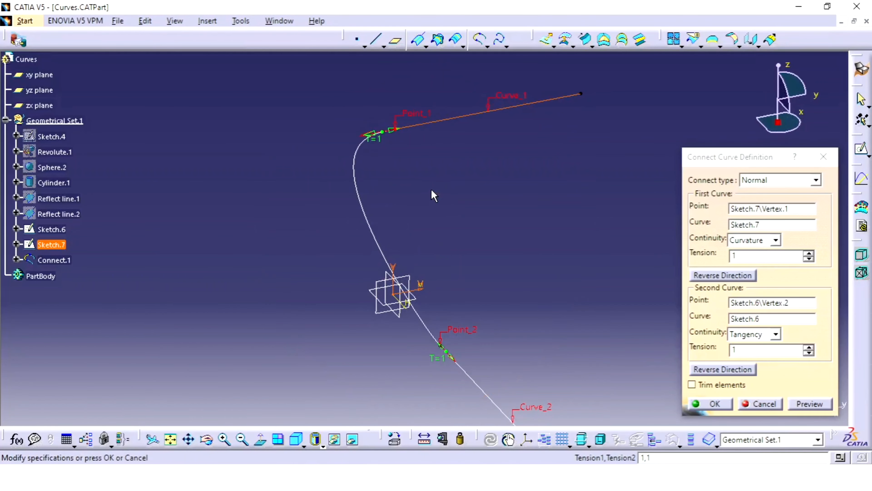
click(775, 240)
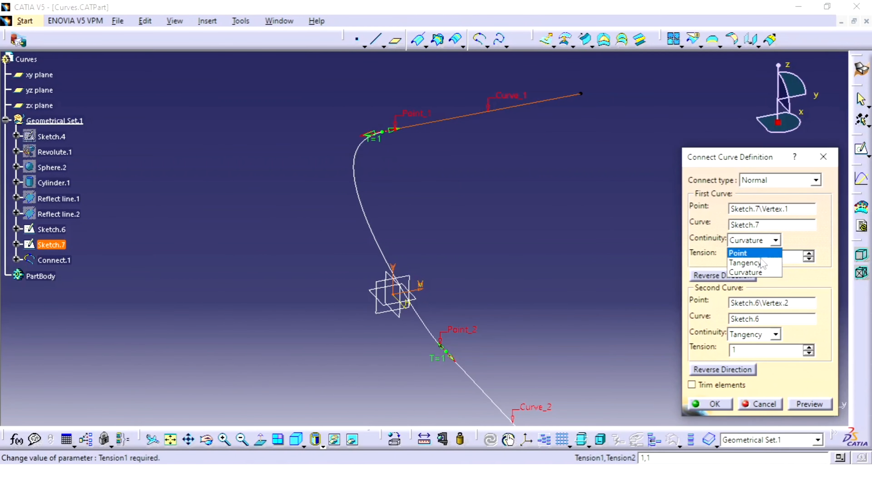
click(757, 262)
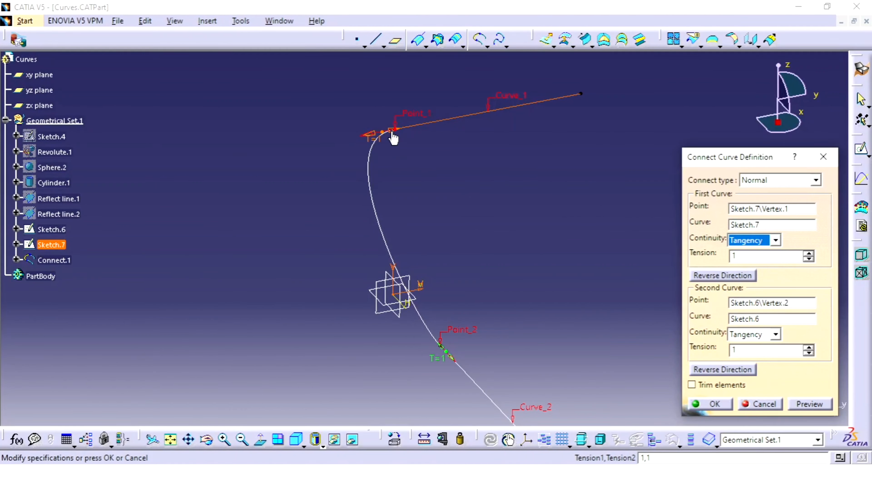
Step: Set the continuity of both the first and second curves to Curvature and inspect the connection's shape
click(776, 240)
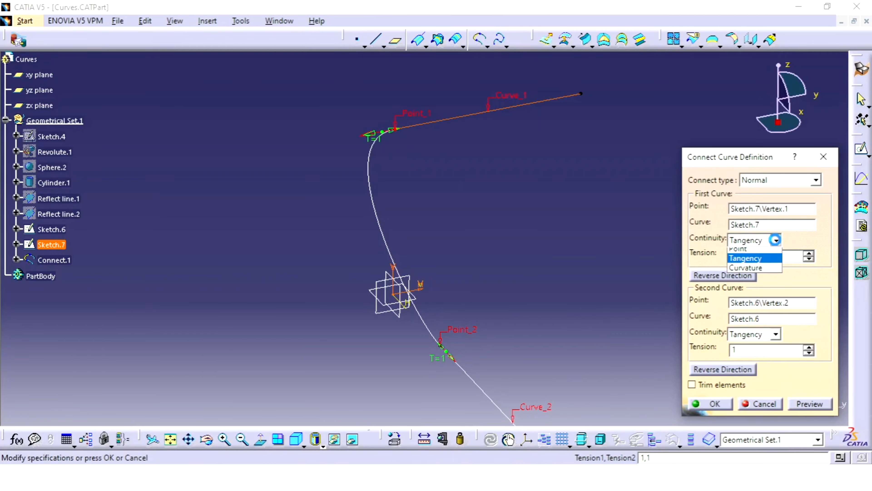
click(757, 270)
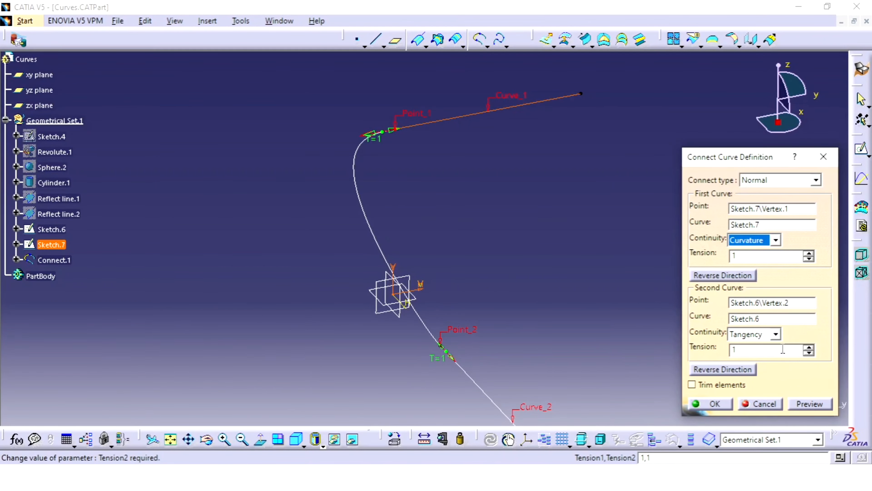
click(776, 334)
click(755, 366)
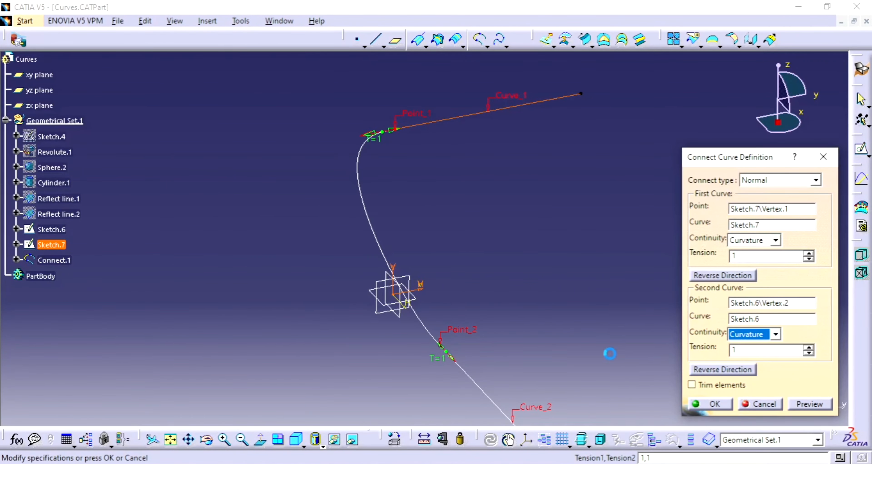
middle_drag(609, 354, 382, 341)
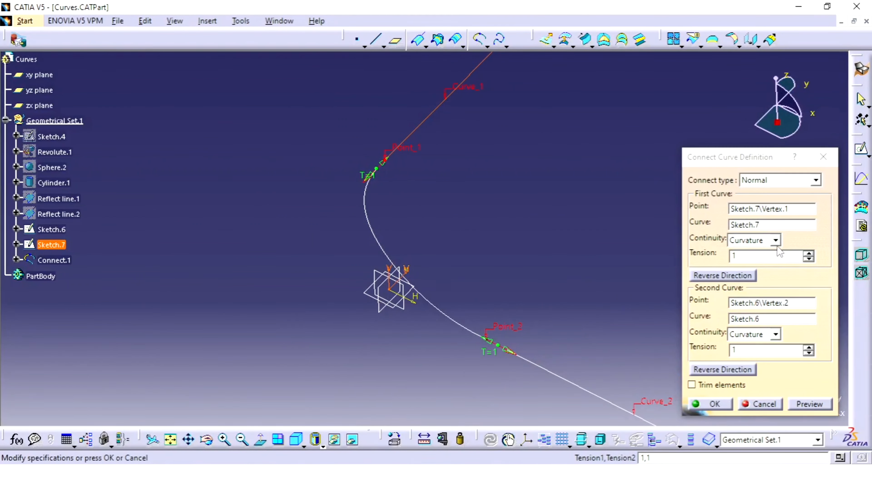
Step: Return the first and second curves to Tangency continuity and inspect the connection from another angle
click(776, 240)
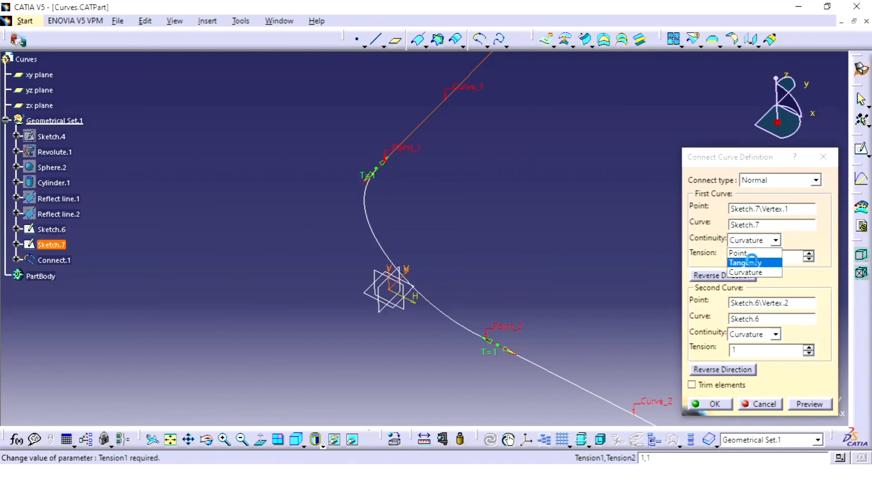
click(753, 263)
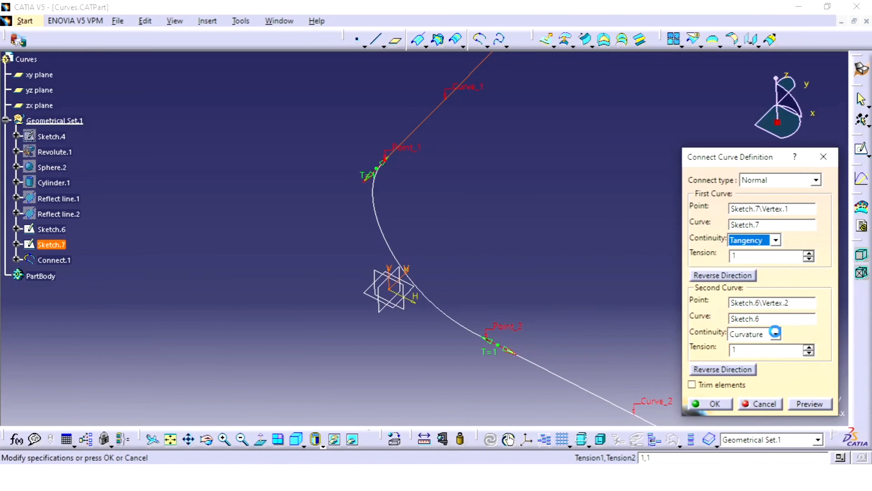
click(775, 333)
click(752, 356)
middle_drag(573, 316, 602, 305)
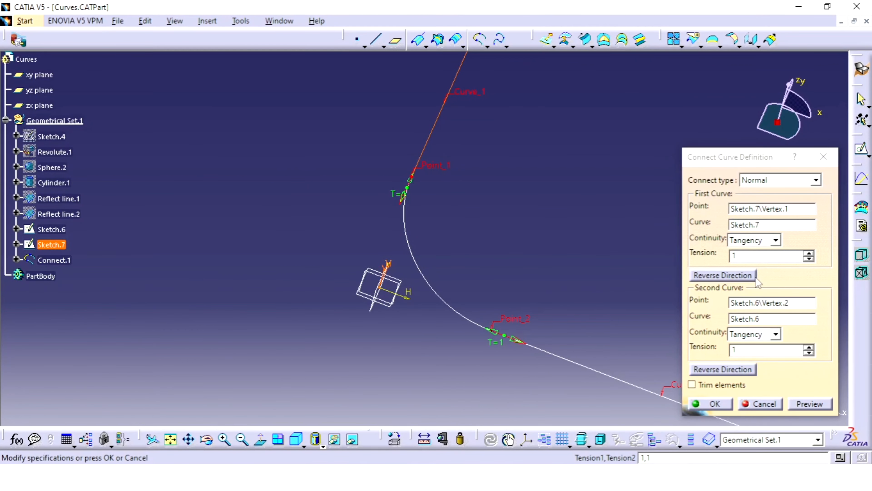
Step: Try Tangency and then Point continuity at the first curve of the connection
click(776, 240)
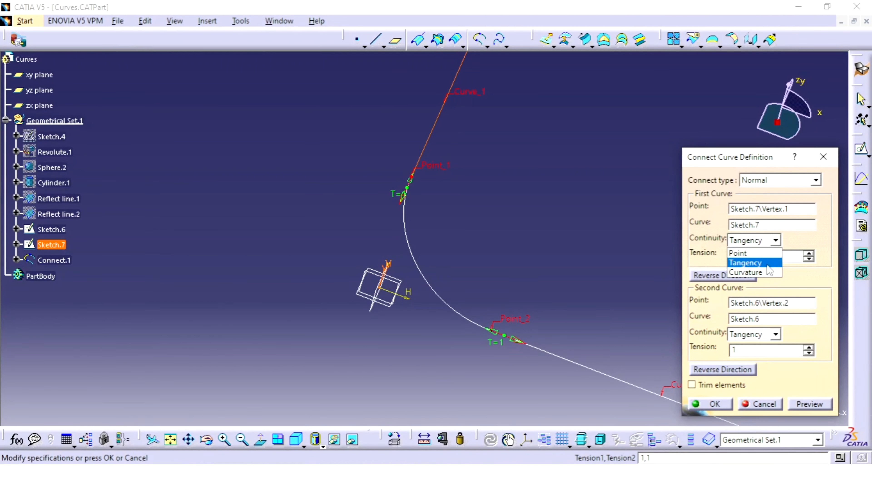
click(768, 264)
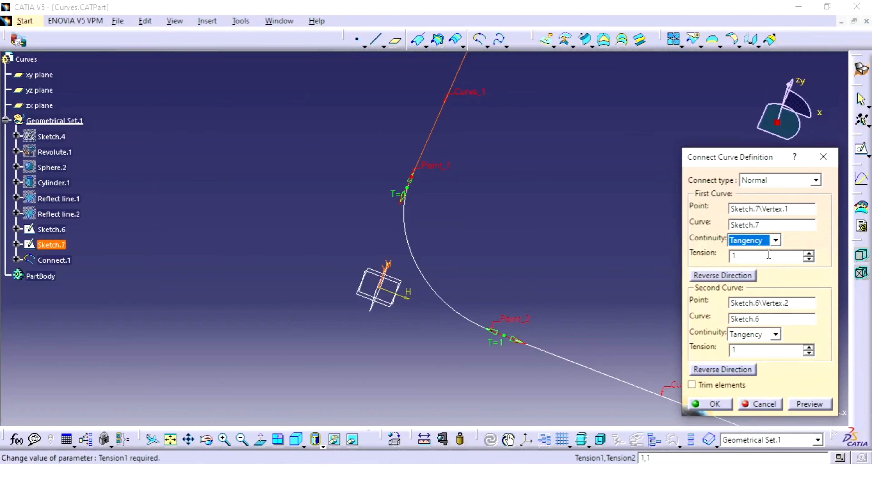
click(776, 241)
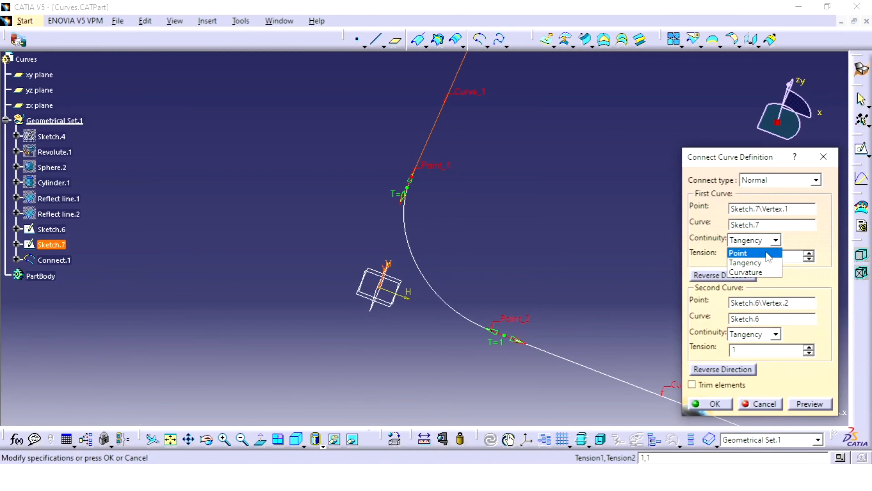
click(768, 255)
Step: Set the continuity of both the first and second curves to Curvature, accept the connect curve and view its shape
click(775, 240)
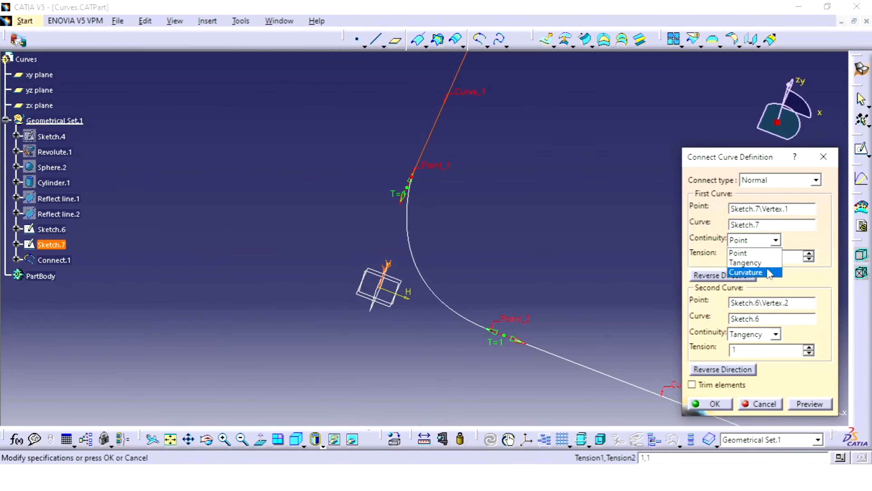
click(767, 271)
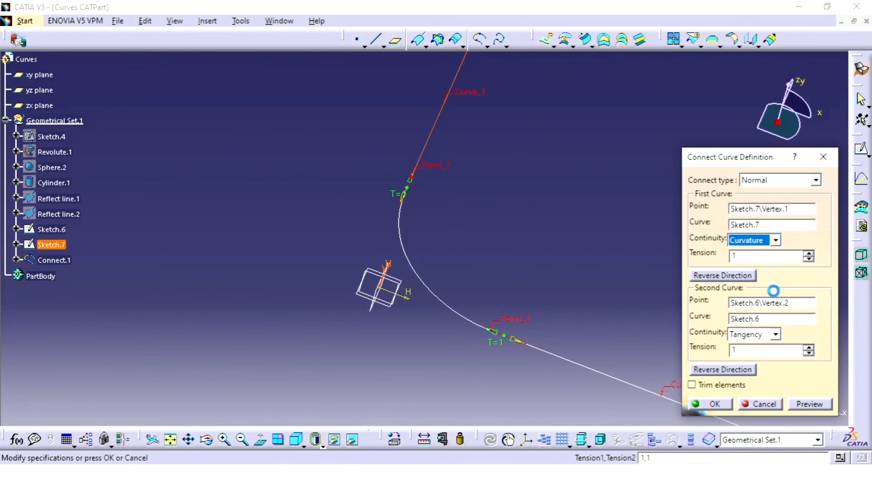
click(776, 335)
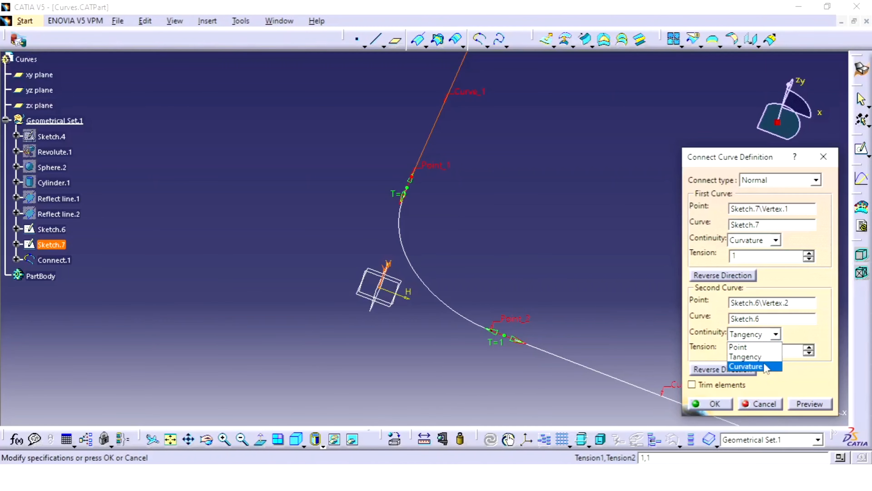
click(759, 361)
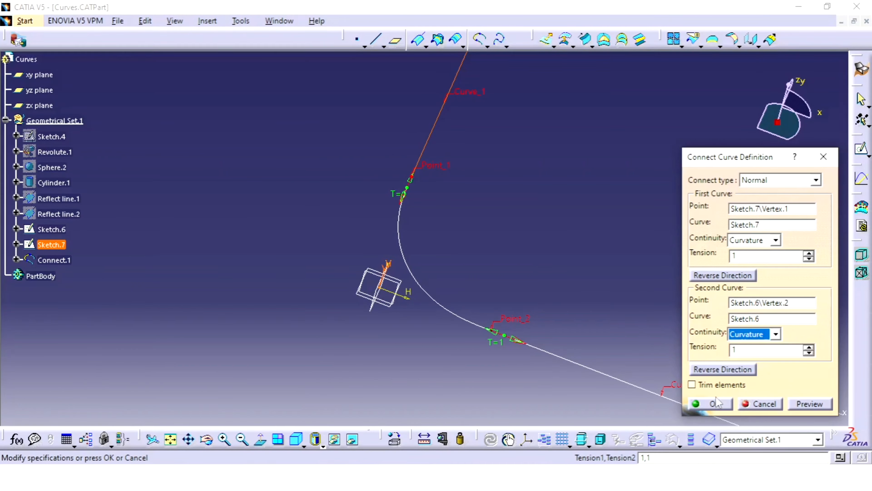
click(716, 403)
mouse_move(592, 306)
middle_down()
mouse_move(608, 261)
mouse_move(598, 292)
mouse_move(512, 282)
mouse_move(444, 262)
mouse_move(570, 187)
mouse_move(615, 194)
mouse_move(564, 231)
middle_up()
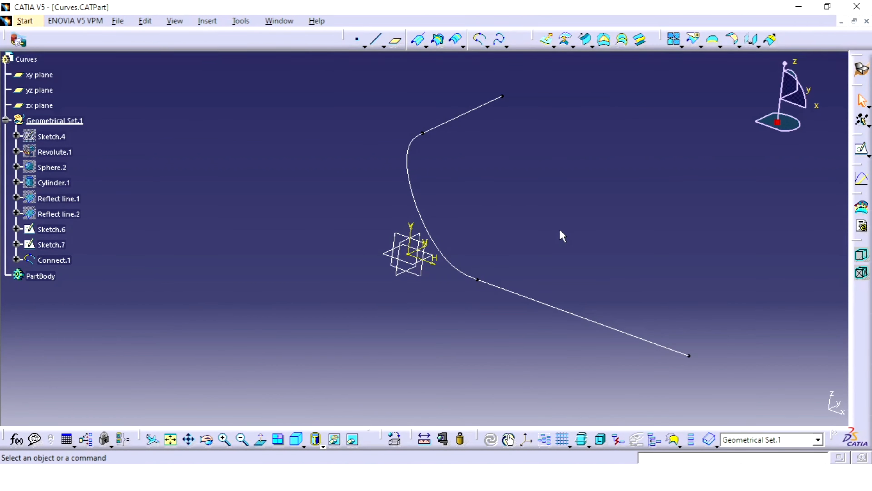
Step: Reopen the connect curve's definition and try a first curve tension of 1.4, inspecting the resulting shape
double_click(409, 175)
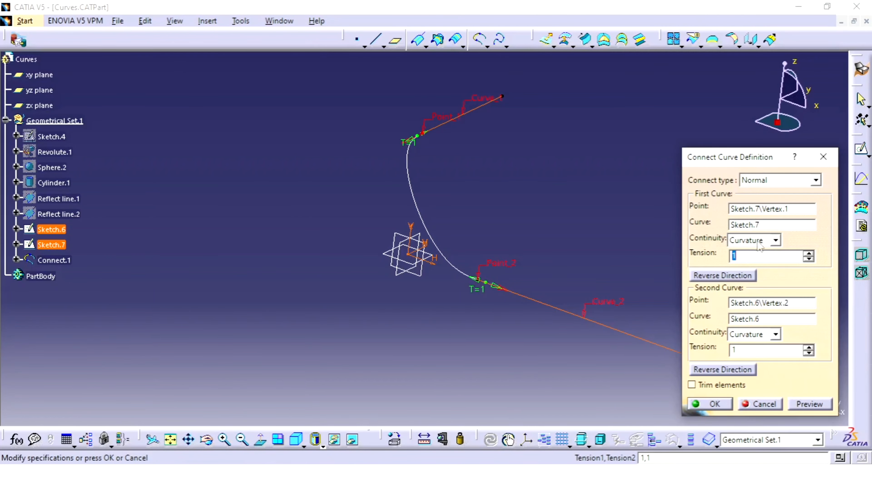
click(808, 253)
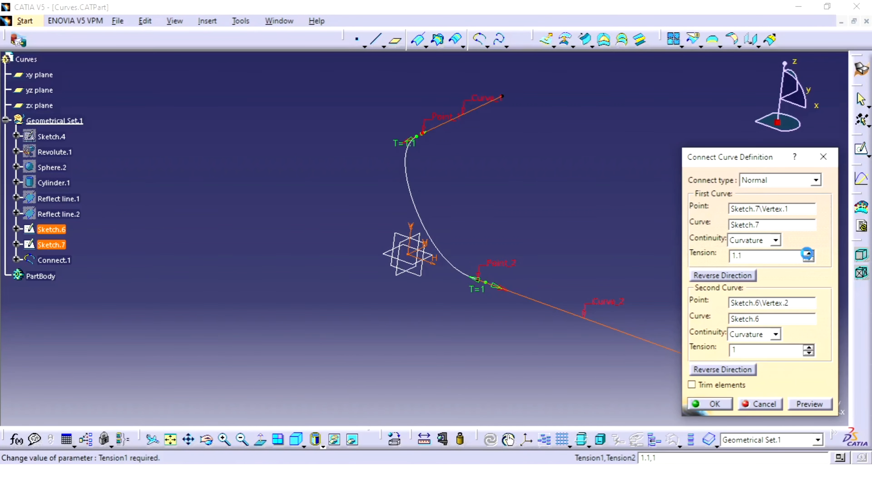
click(809, 254)
click(808, 253)
click(809, 254)
middle_drag(479, 259, 422, 283)
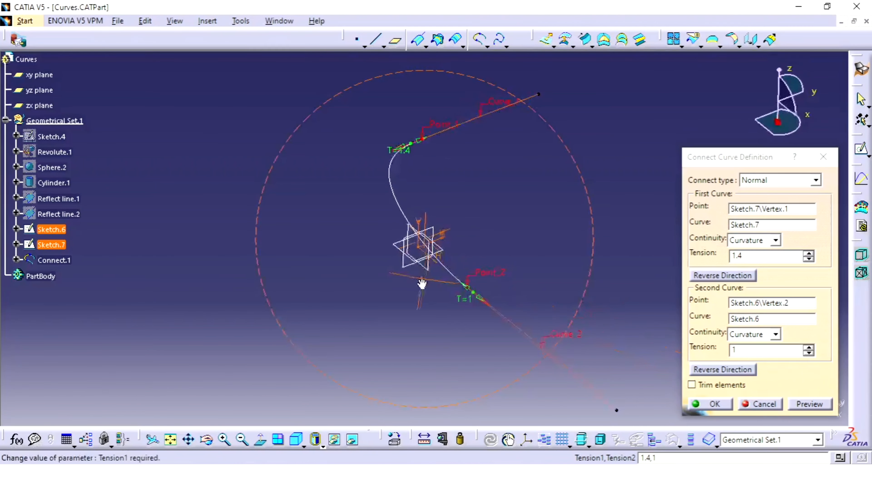
Step: Try a second curve tension of 1.6 and inspect the connection from several angles
click(809, 347)
click(808, 347)
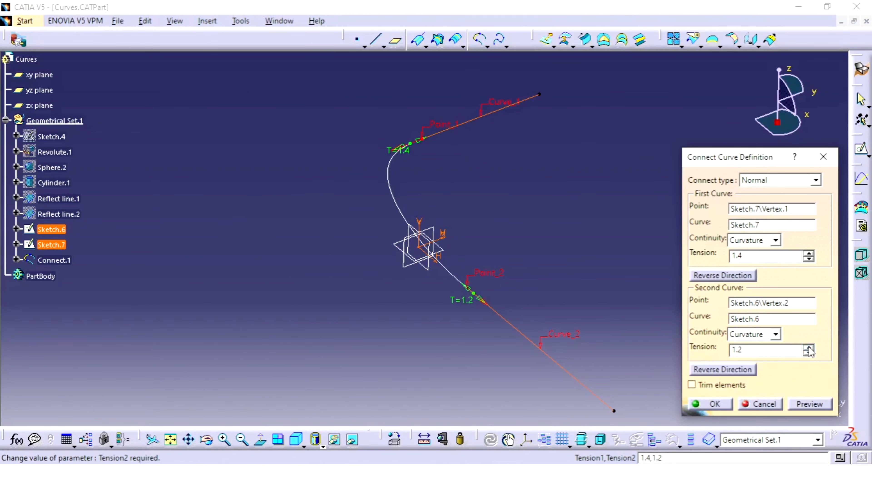
click(809, 348)
click(808, 347)
click(809, 347)
click(808, 348)
middle_drag(551, 311, 261, 197)
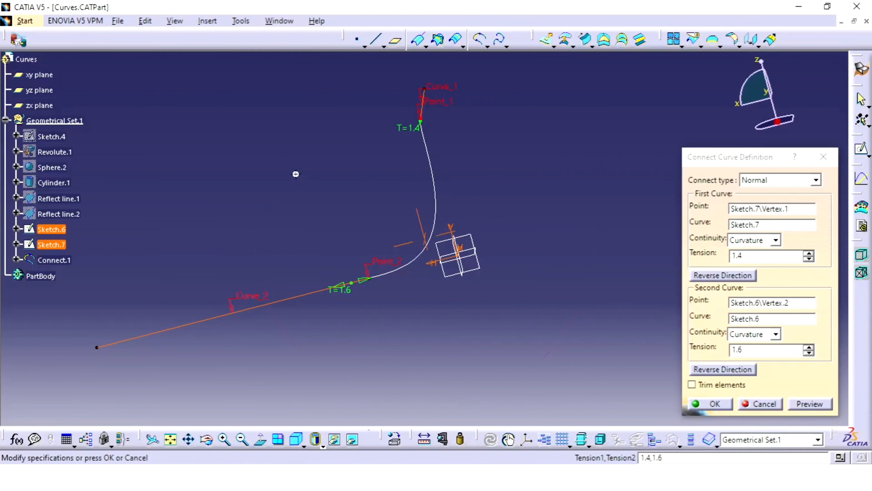
middle_drag(295, 174, 531, 211)
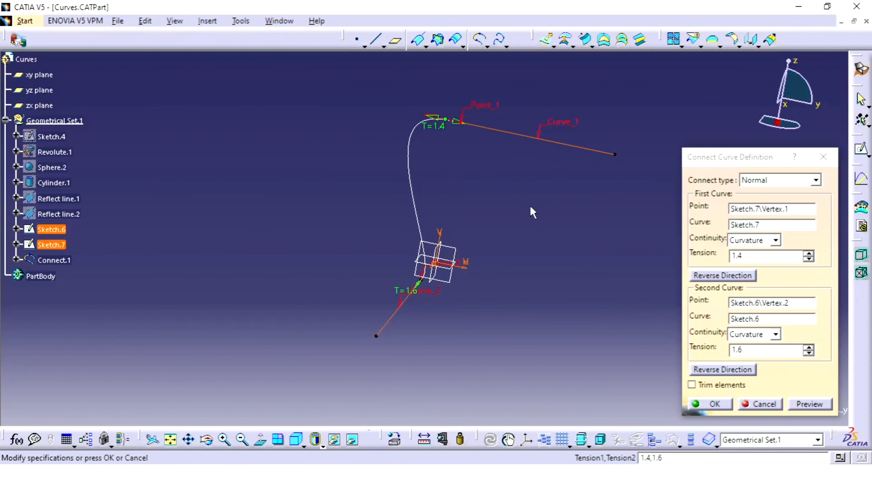
middle_drag(417, 233, 431, 273)
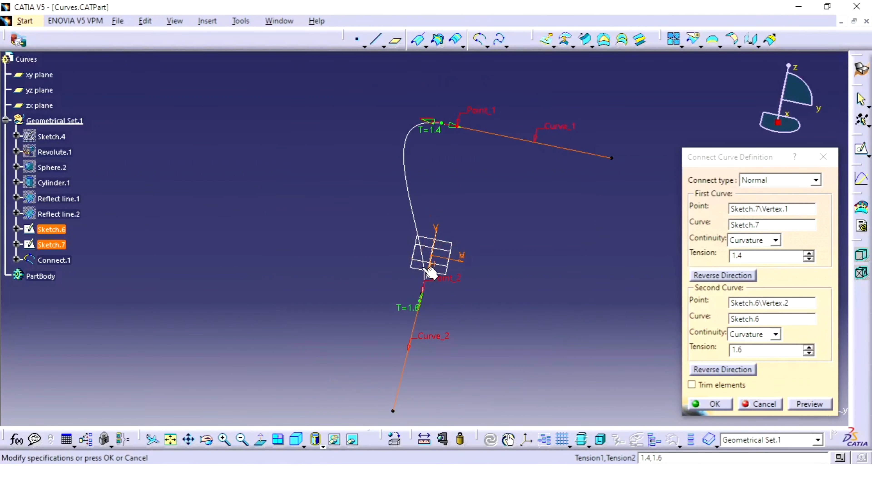
middle_drag(551, 248, 432, 188)
mouse_move(491, 189)
middle_down()
mouse_move(524, 193)
mouse_move(303, 230)
mouse_move(376, 249)
mouse_move(487, 189)
middle_up()
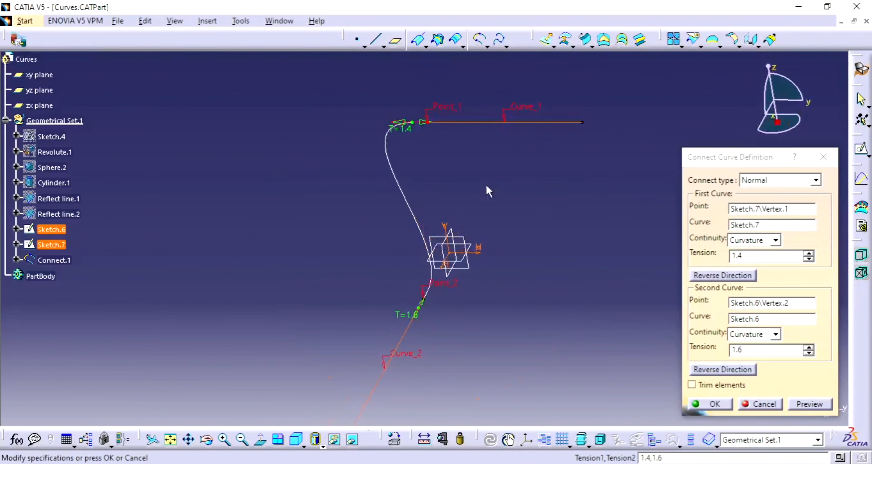
Step: Try lowering the first curve's tension to 0.4 and inspect the connection from another angle
click(809, 258)
click(809, 258)
click(809, 258)
click(809, 258)
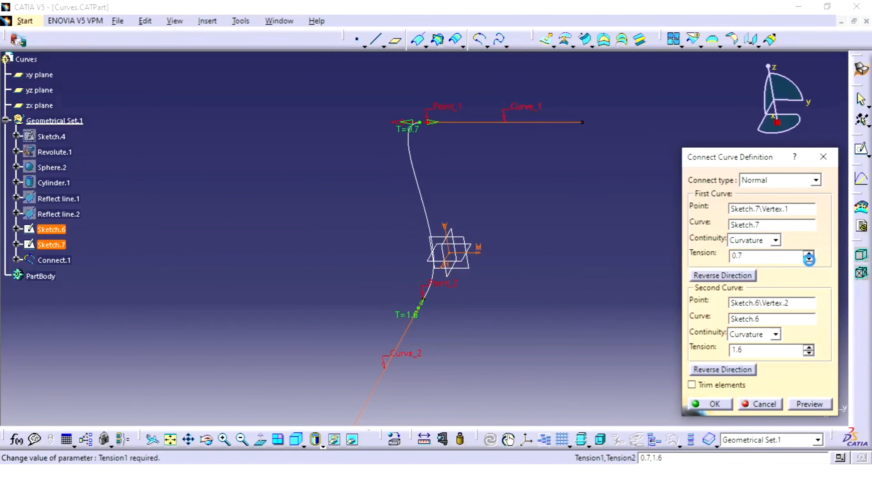
click(809, 258)
click(810, 258)
click(809, 259)
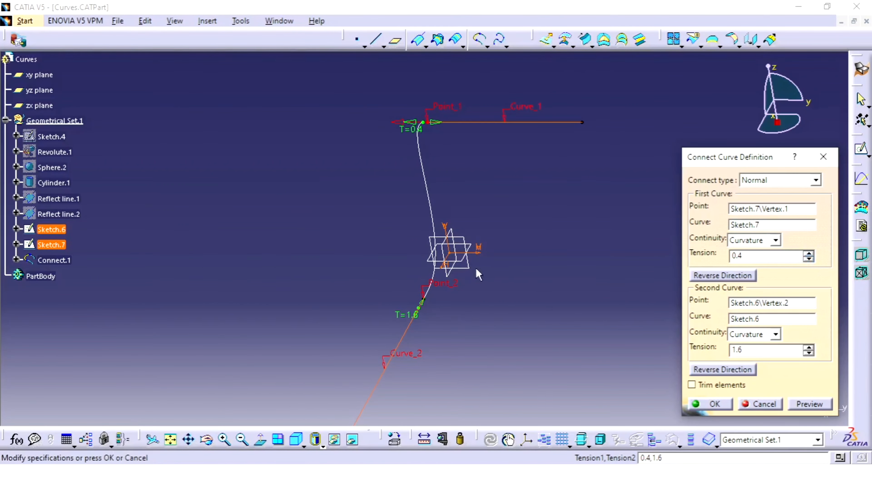
mouse_move(477, 269)
middle_down()
mouse_move(535, 239)
mouse_move(495, 253)
mouse_move(503, 209)
mouse_move(454, 253)
mouse_move(131, 263)
mouse_move(617, 243)
middle_up()
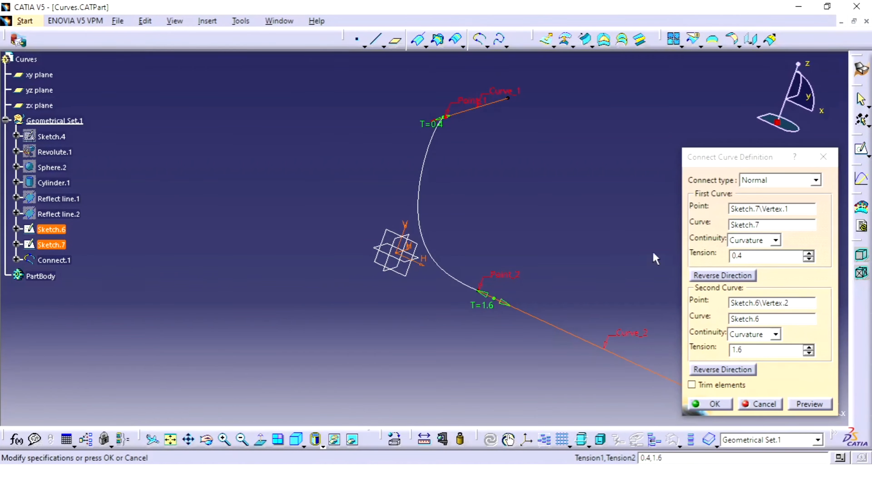
Step: Try reversing the first curve's direction, flip it back, and discard the edits to the connect curve
click(722, 275)
middle_drag(535, 208, 623, 282)
click(722, 275)
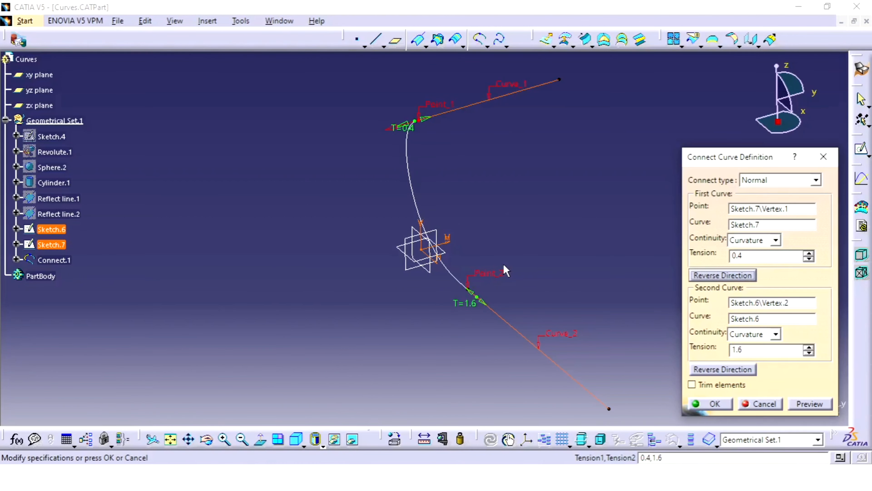
key(shift+Tab)
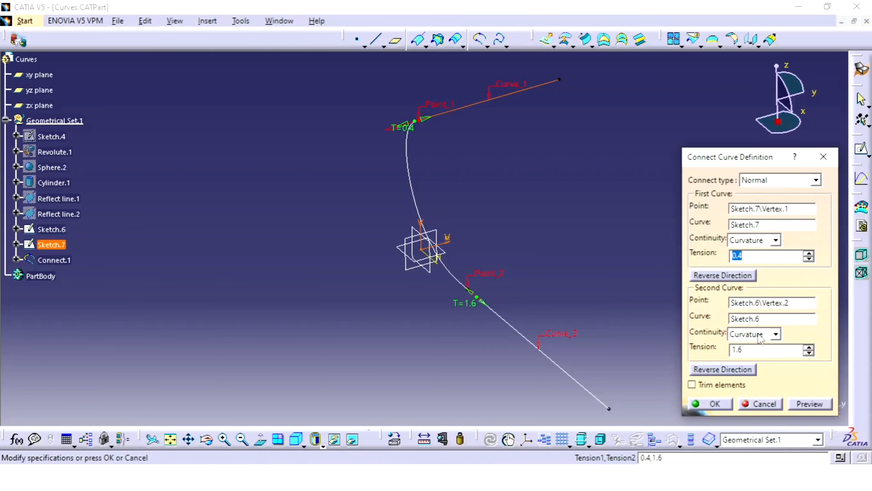
click(761, 403)
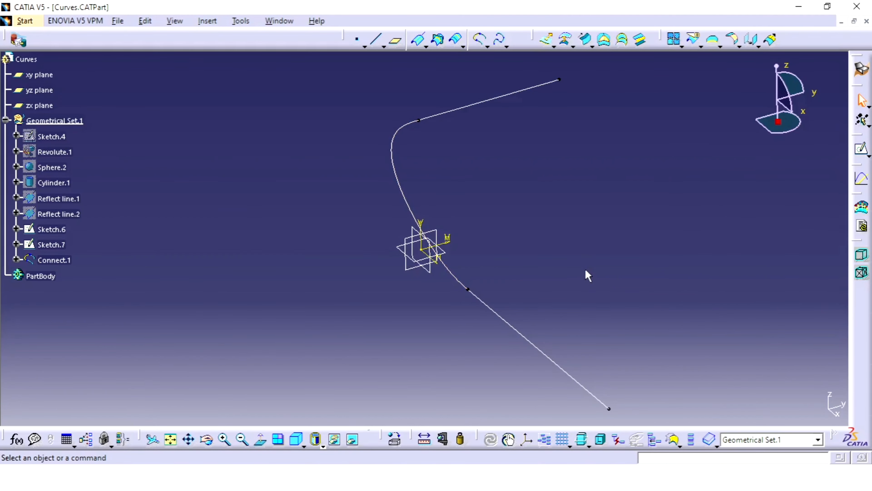